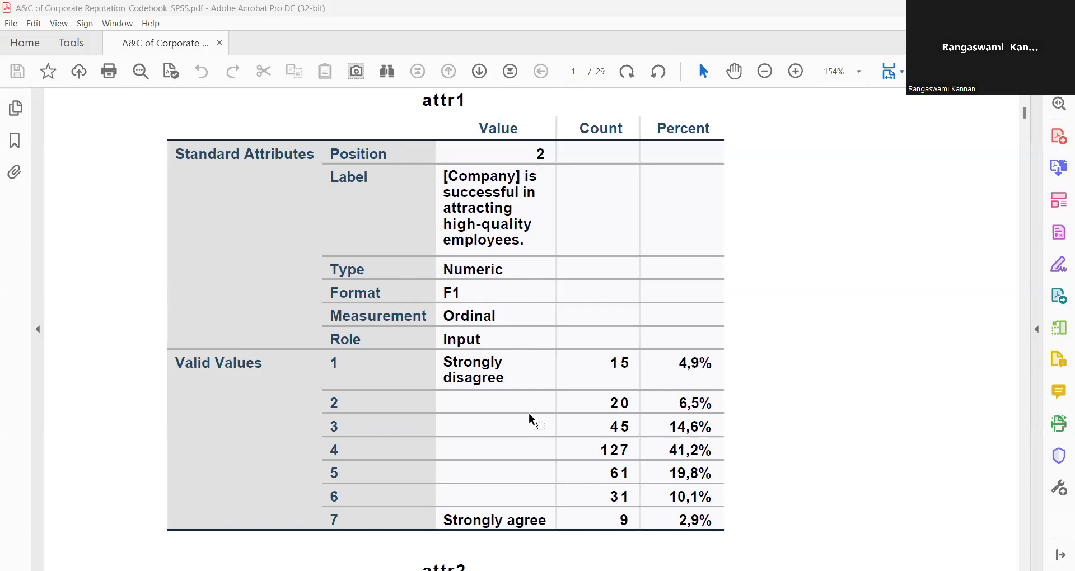
Review the codebook entries for the attr items and cusa, including their labels, measurement levels and valid values.
scroll(843, 421, "down", 2)
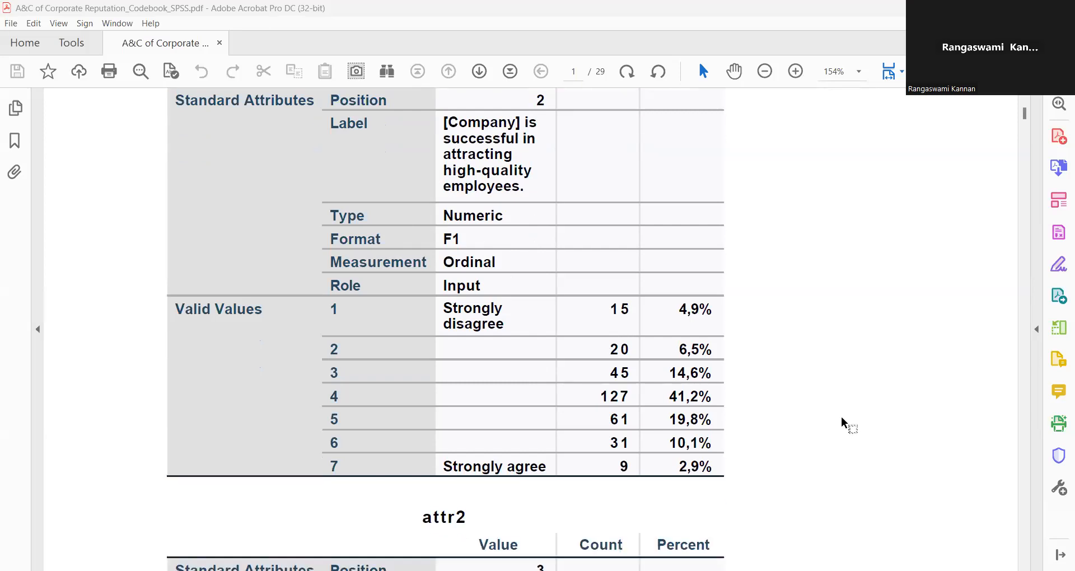
scroll(842, 421, "down", 5)
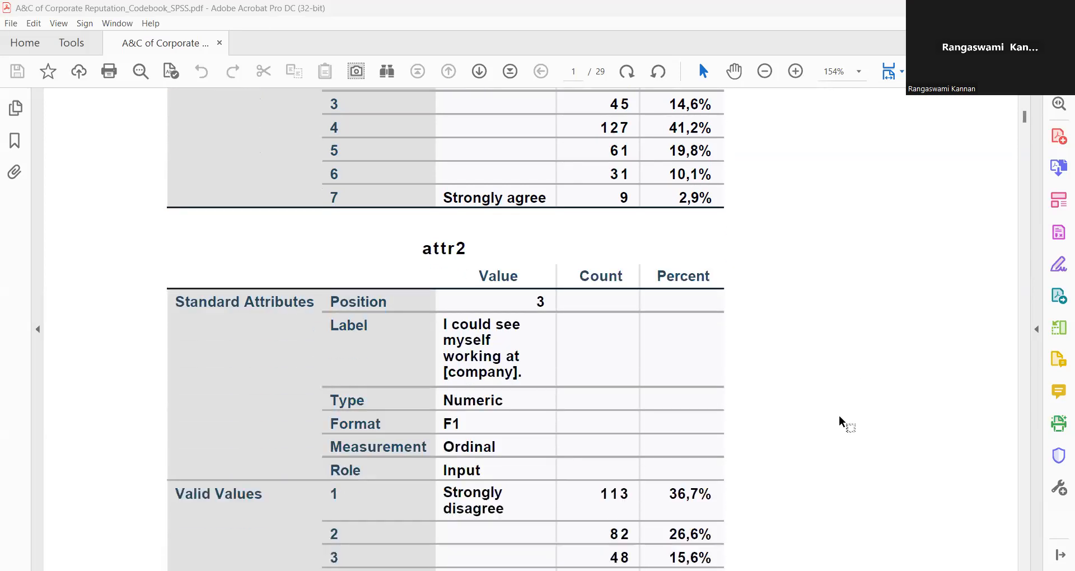
scroll(841, 423, "down", 1)
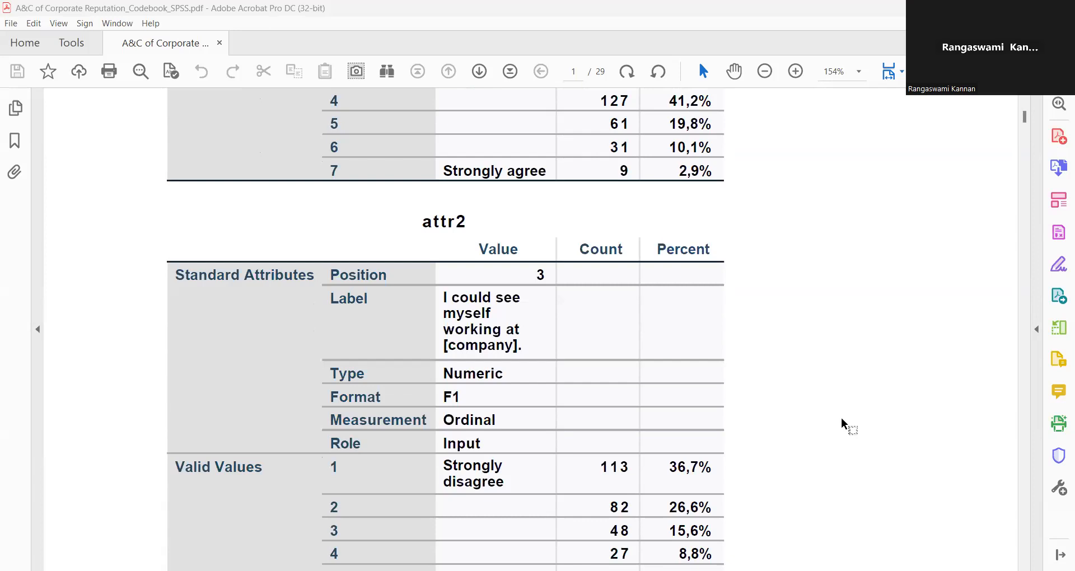
scroll(843, 424, "down", 2)
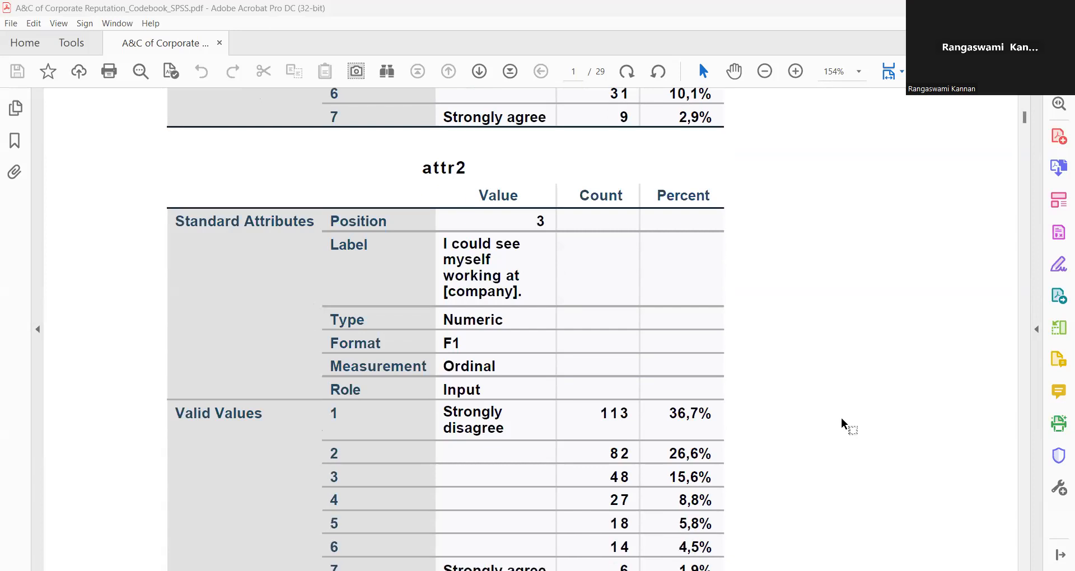
scroll(843, 424, "down", 2)
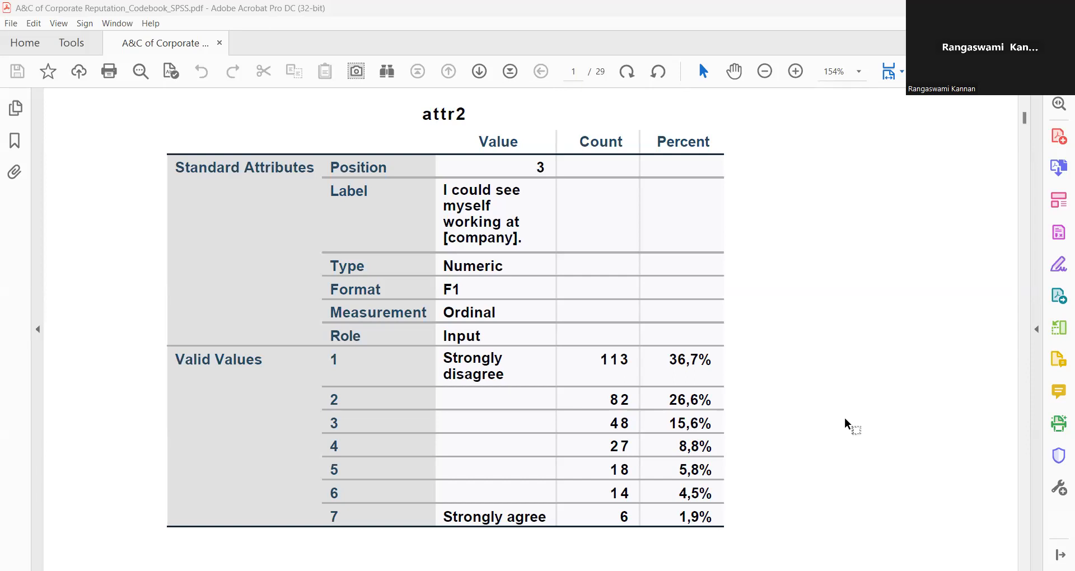
scroll(847, 423, "down", 10)
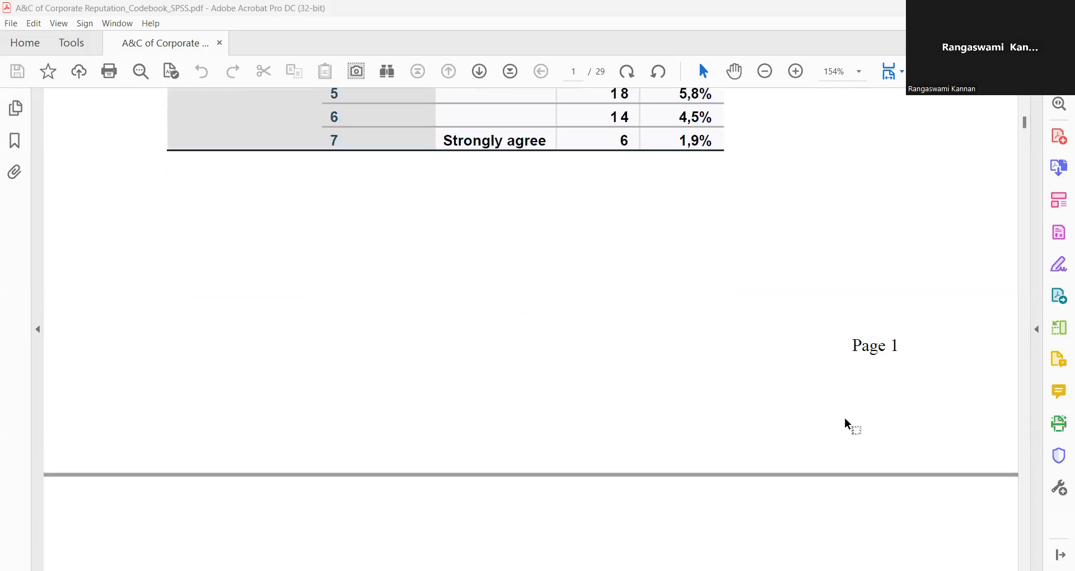
scroll(847, 424, "down", 10)
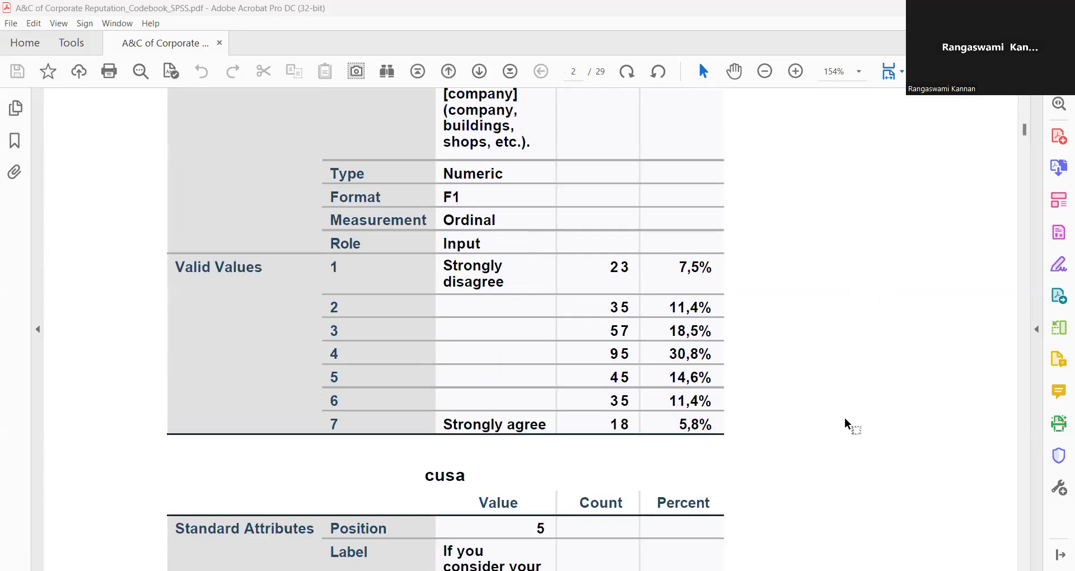
scroll(847, 423, "down", 8)
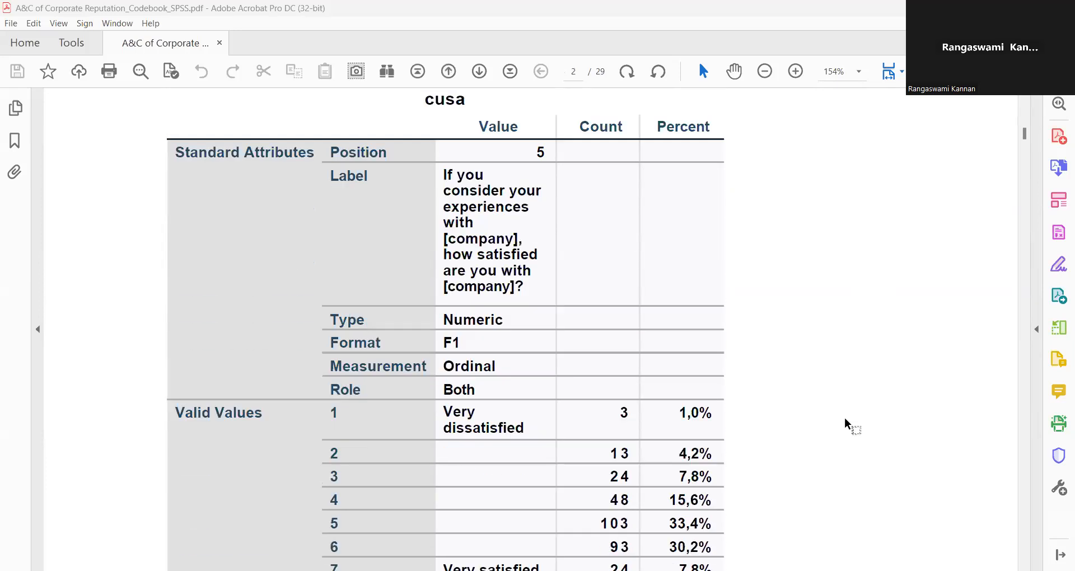
scroll(846, 424, "down", 3)
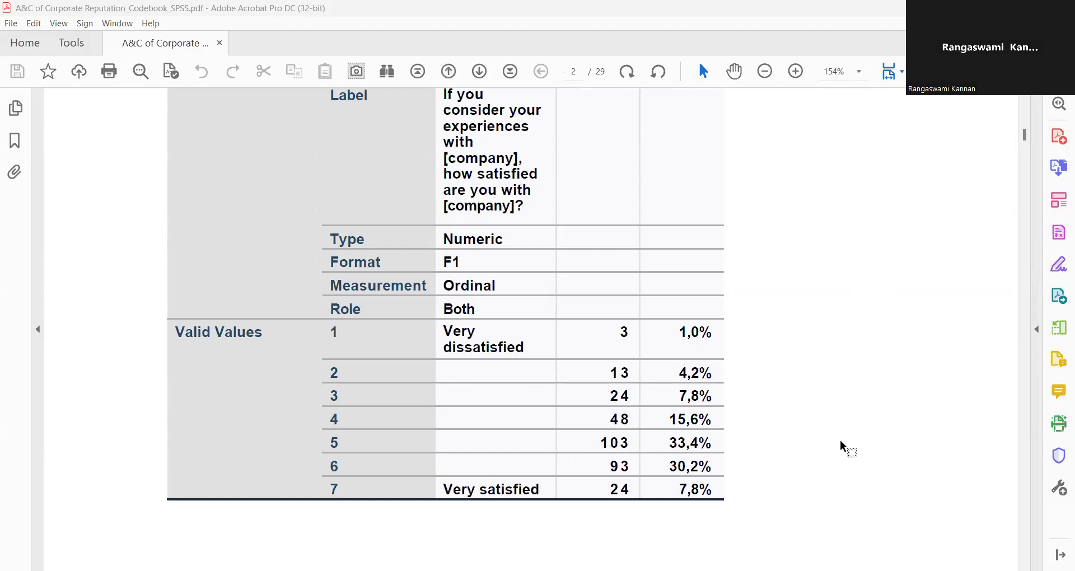
Examine the codebook entries for the csor items, reading their question labels and response scales.
scroll(844, 446, "down", 15)
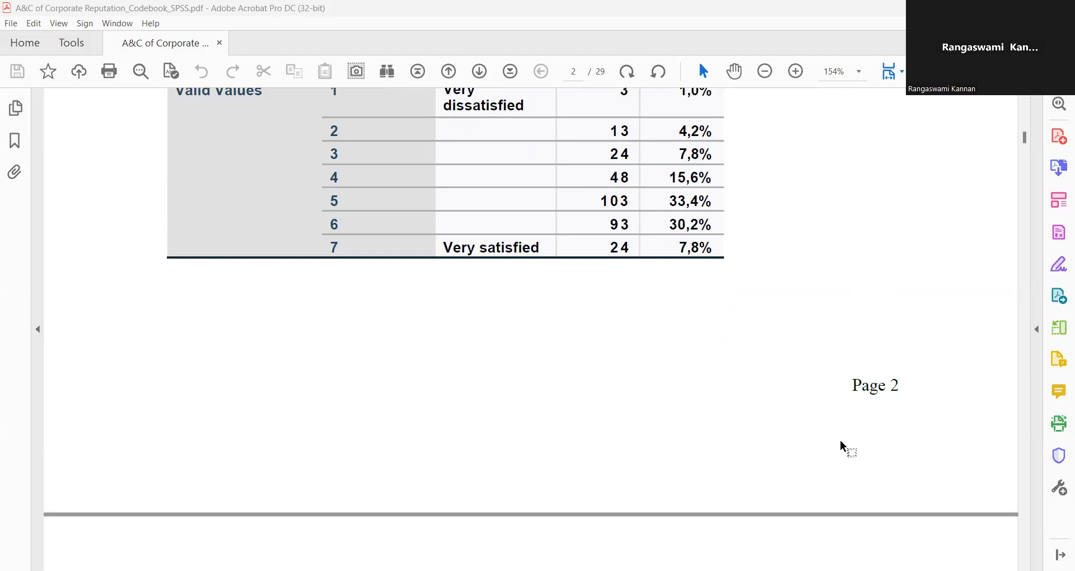
scroll(844, 446, "down", 5)
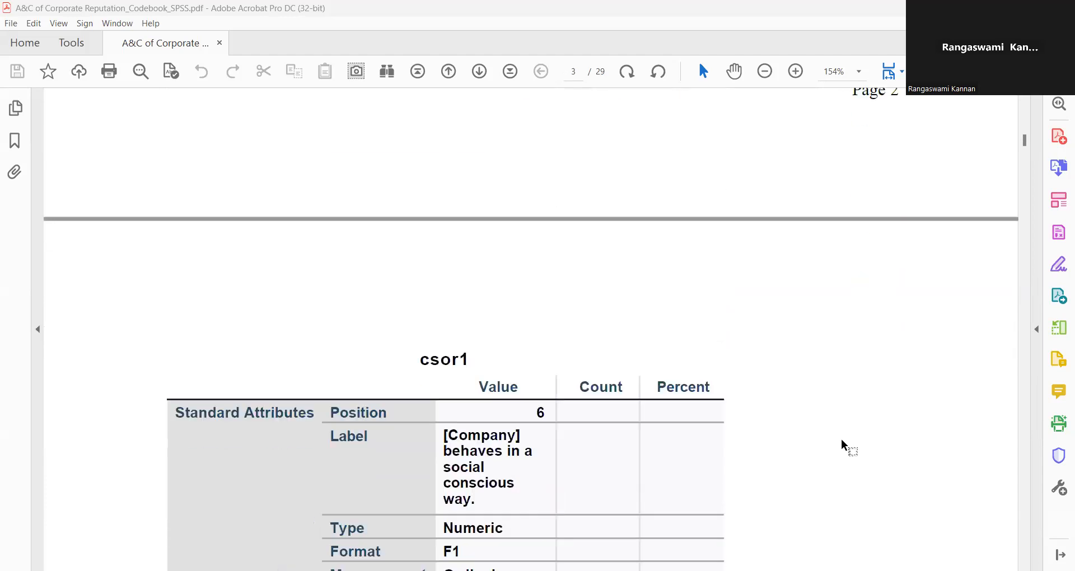
scroll(843, 447, "down", 8)
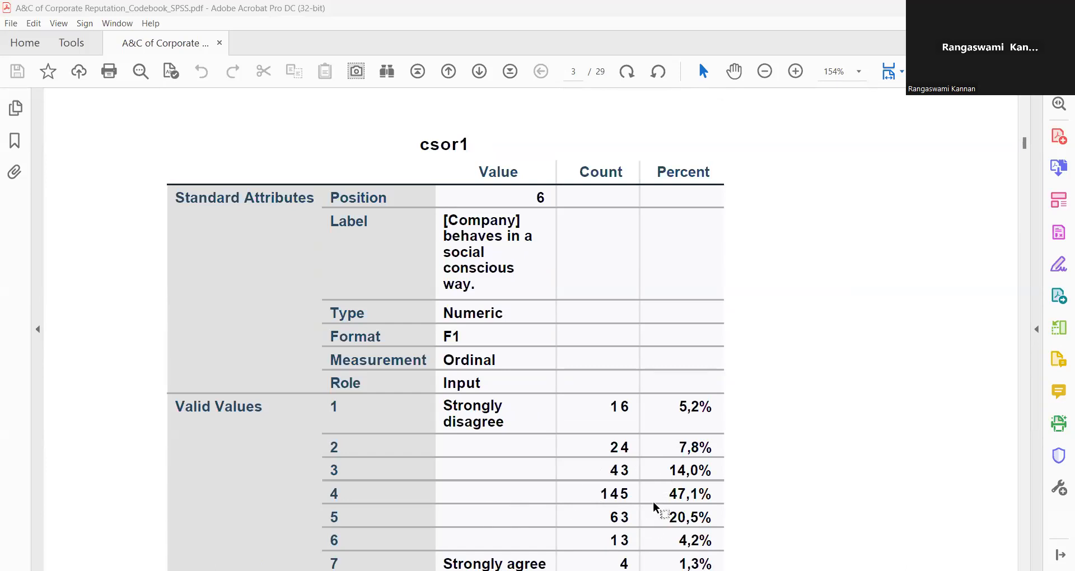
scroll(928, 428, "down", 9)
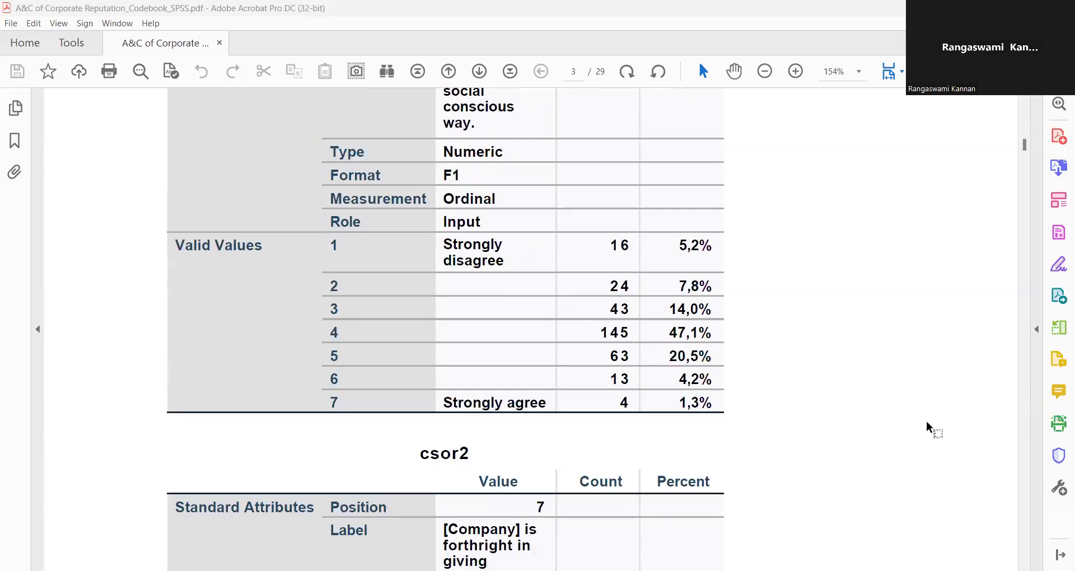
scroll(928, 429, "down", 10)
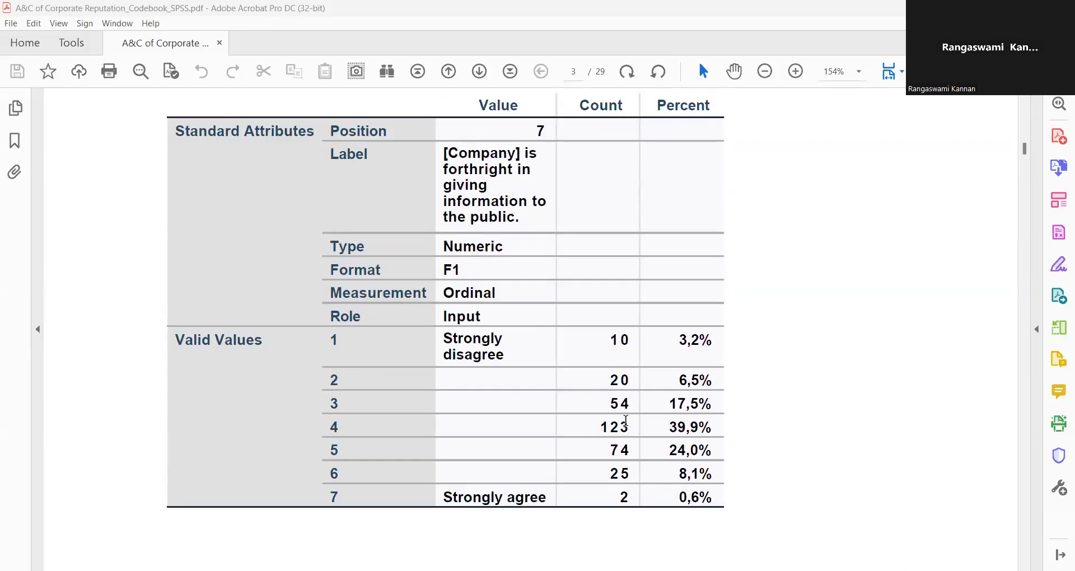
scroll(854, 415, "down", 15)
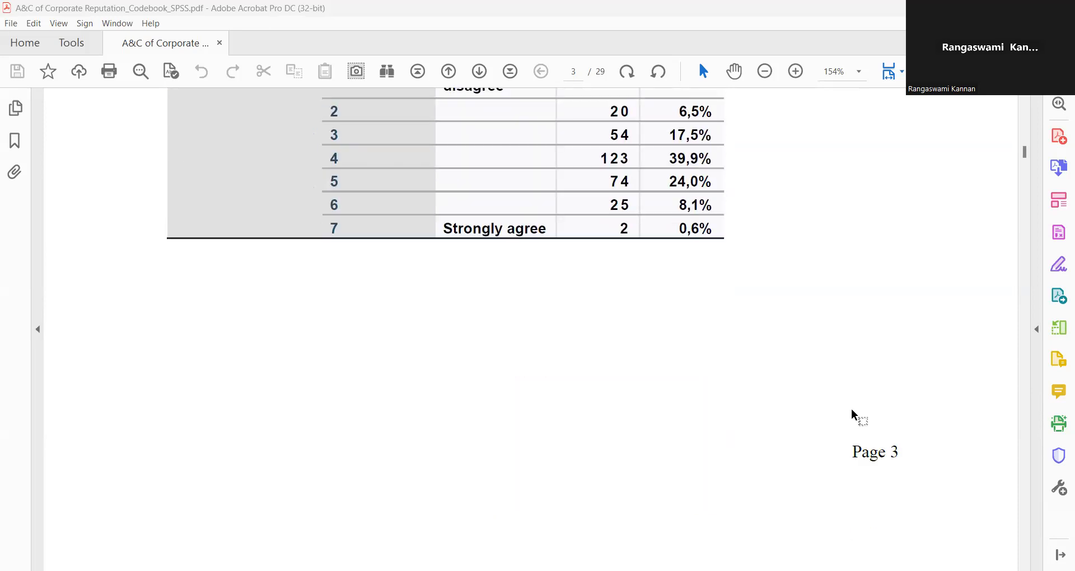
scroll(854, 414, "down", 20)
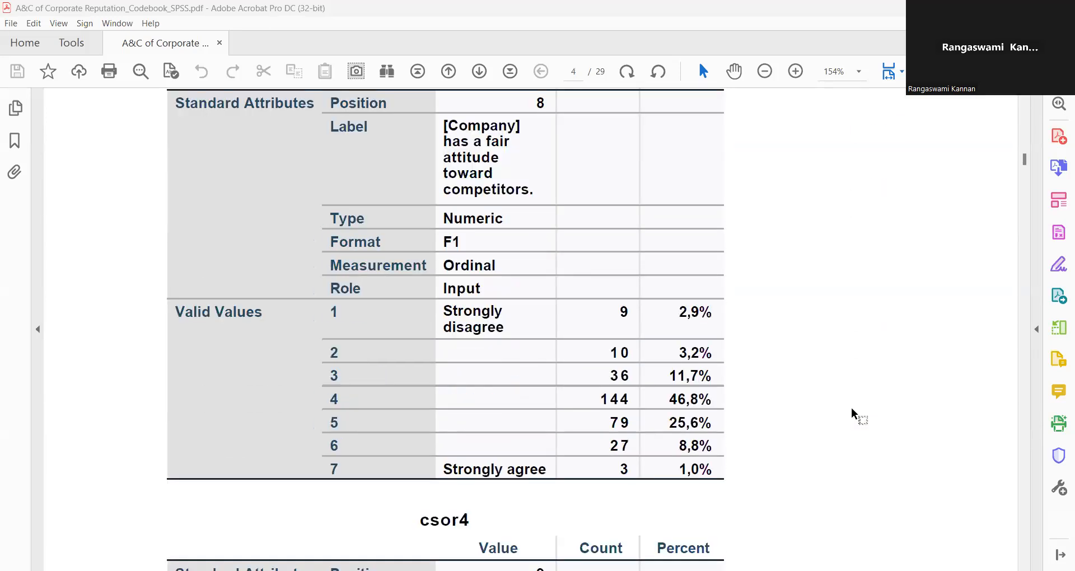
scroll(854, 415, "down", 20)
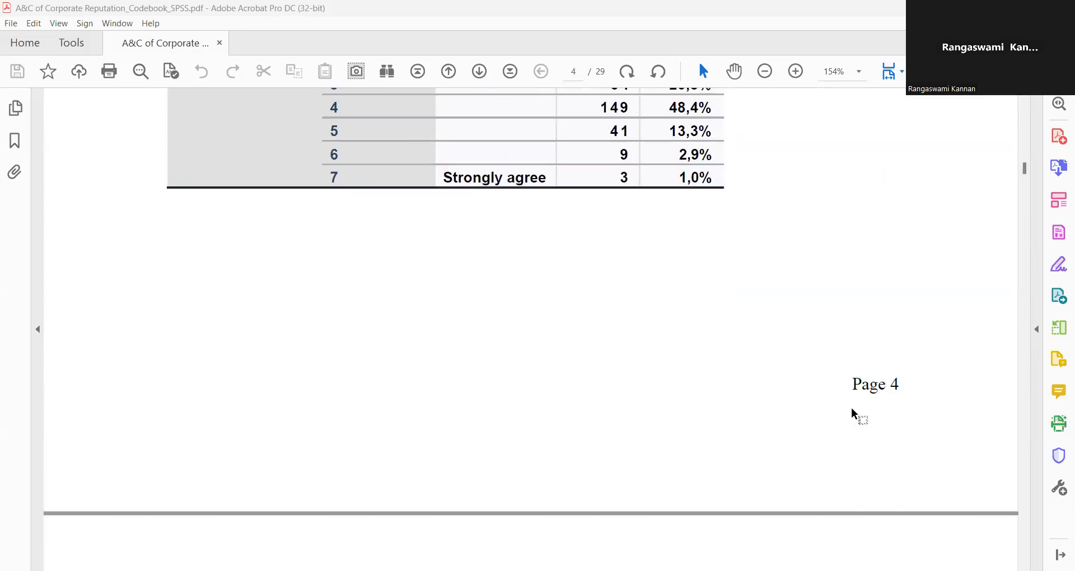
Read through the codebook entries for the trust items, ce1 and ce2, checking their labels and response scales.
scroll(854, 415, "down", 20)
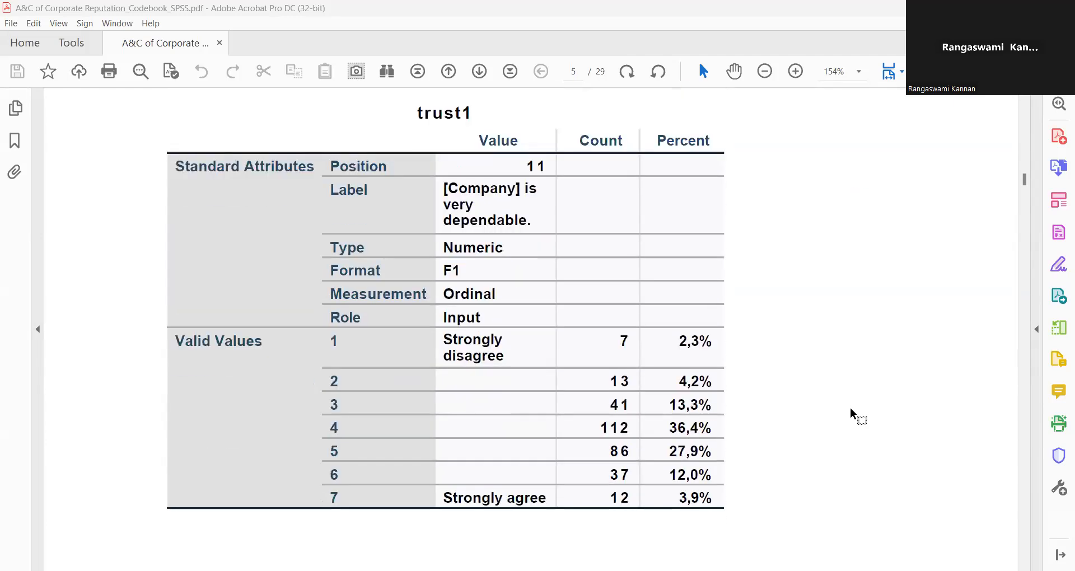
scroll(854, 414, "down", 17)
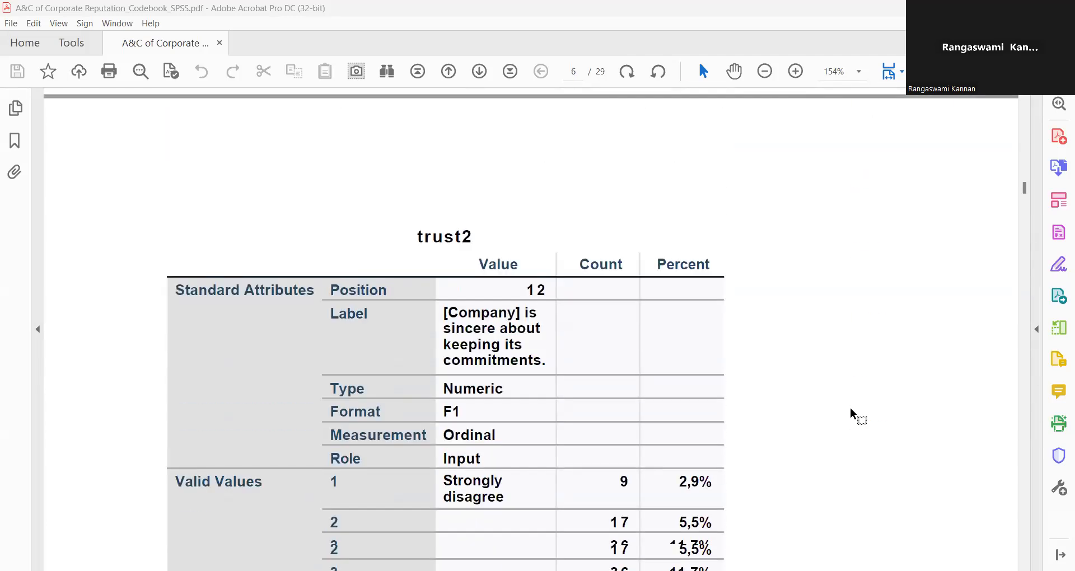
scroll(851, 414, "down", 20)
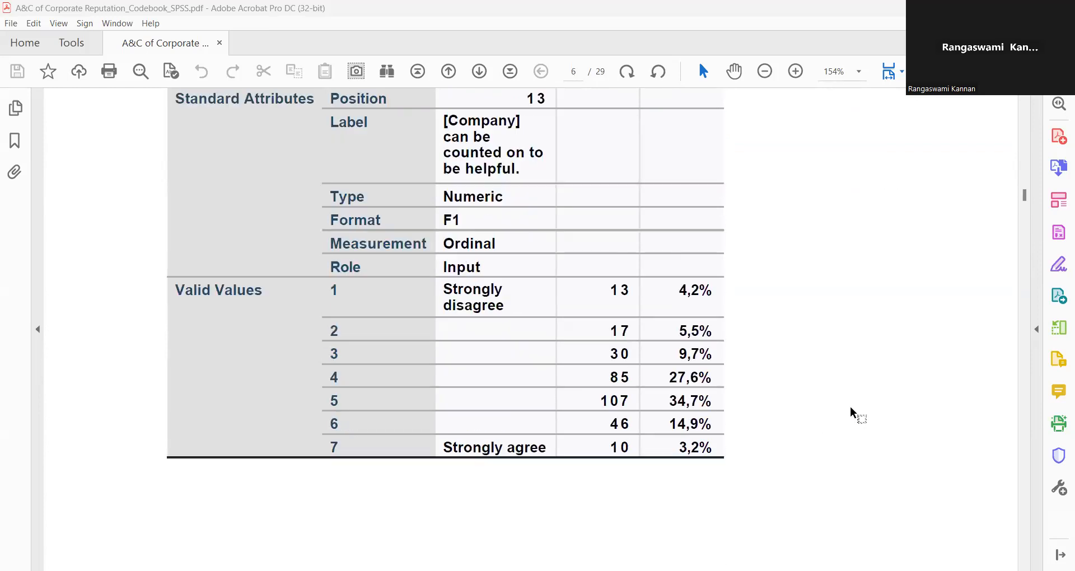
scroll(852, 409, "down", 18)
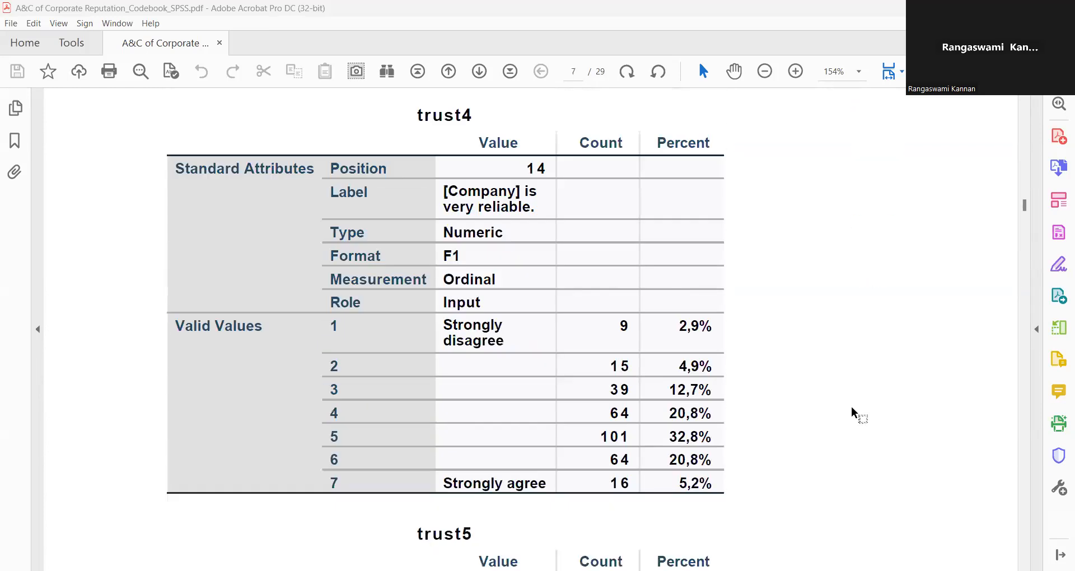
scroll(852, 413, "down", 4)
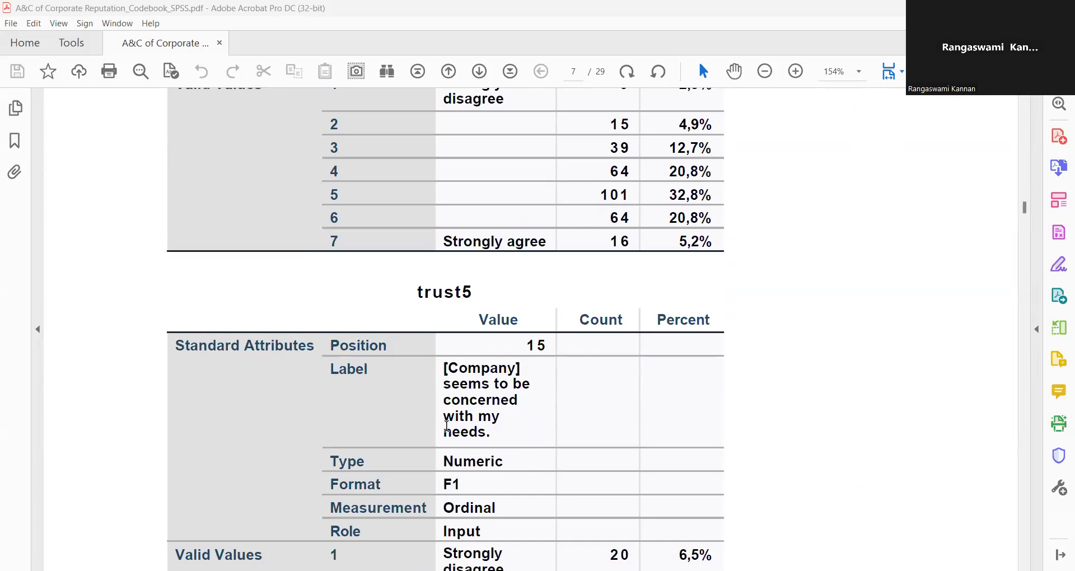
scroll(840, 465, "down", 12)
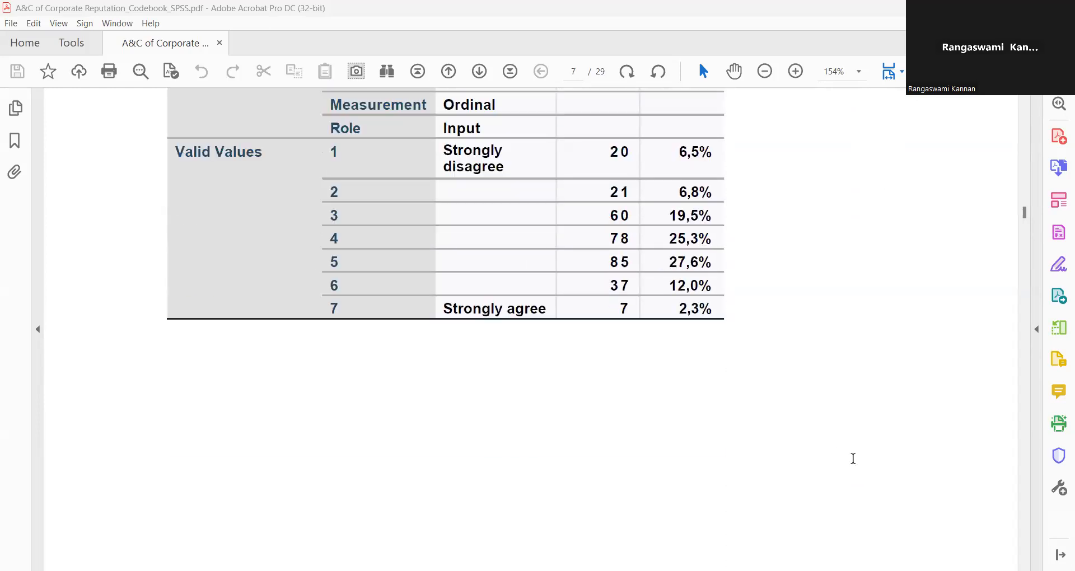
scroll(852, 459, "down", 20)
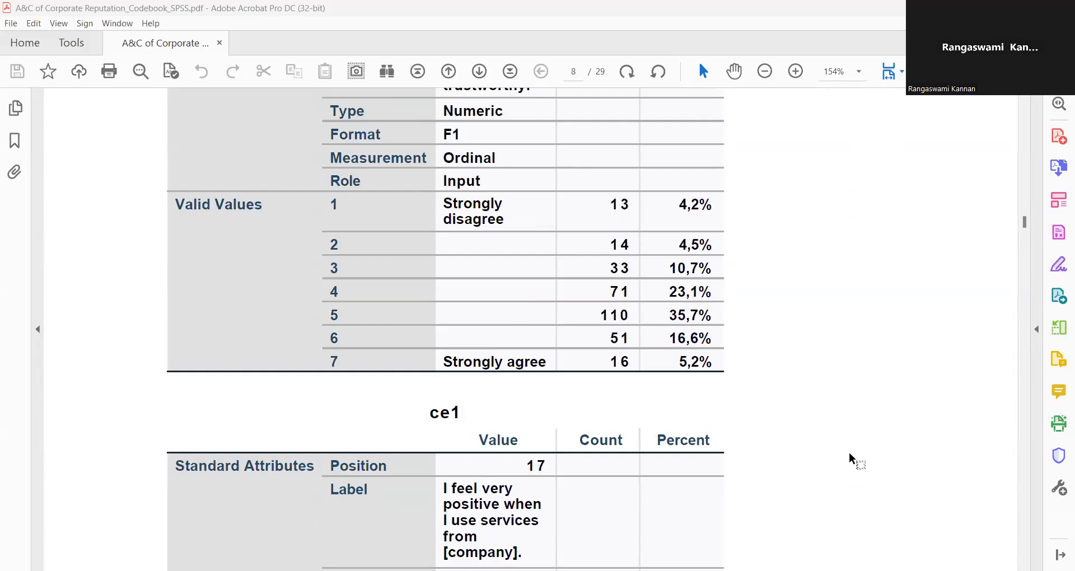
scroll(850, 458, "down", 3)
scroll(850, 458, "down", 4)
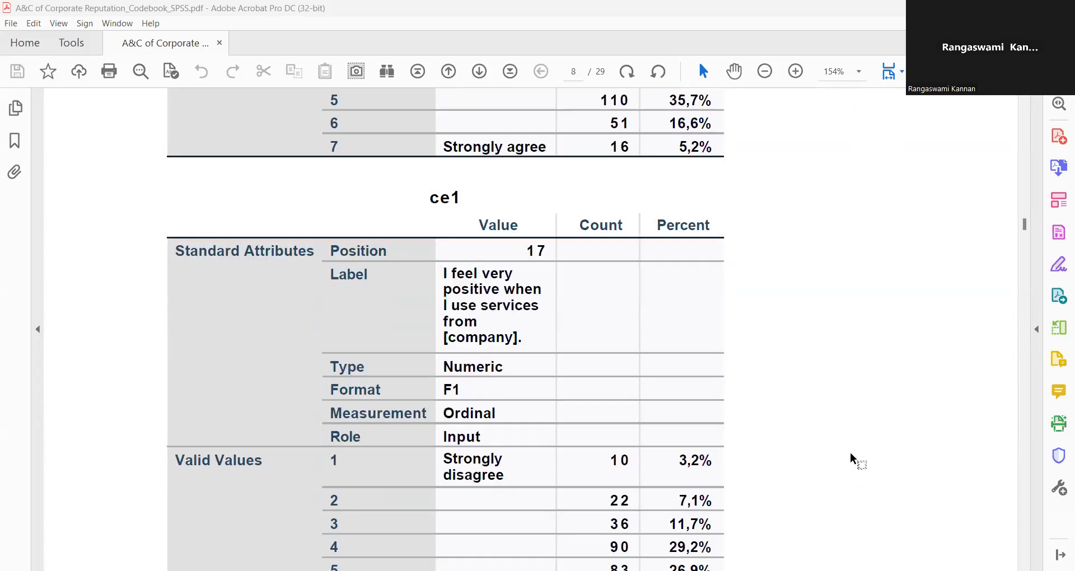
scroll(851, 458, "down", 20)
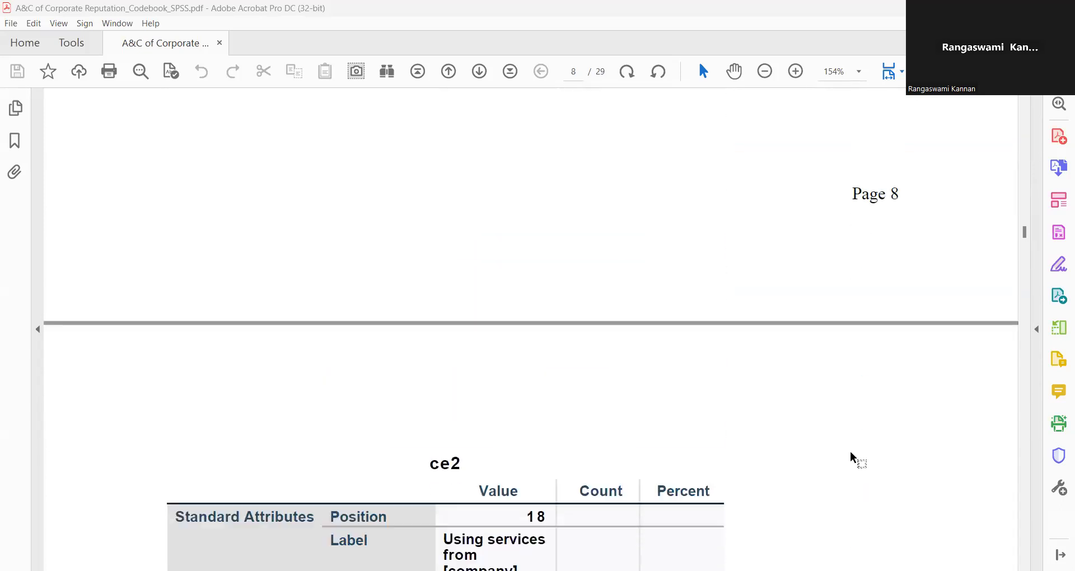
scroll(851, 454, "down", 3)
scroll(860, 402, "down", 6)
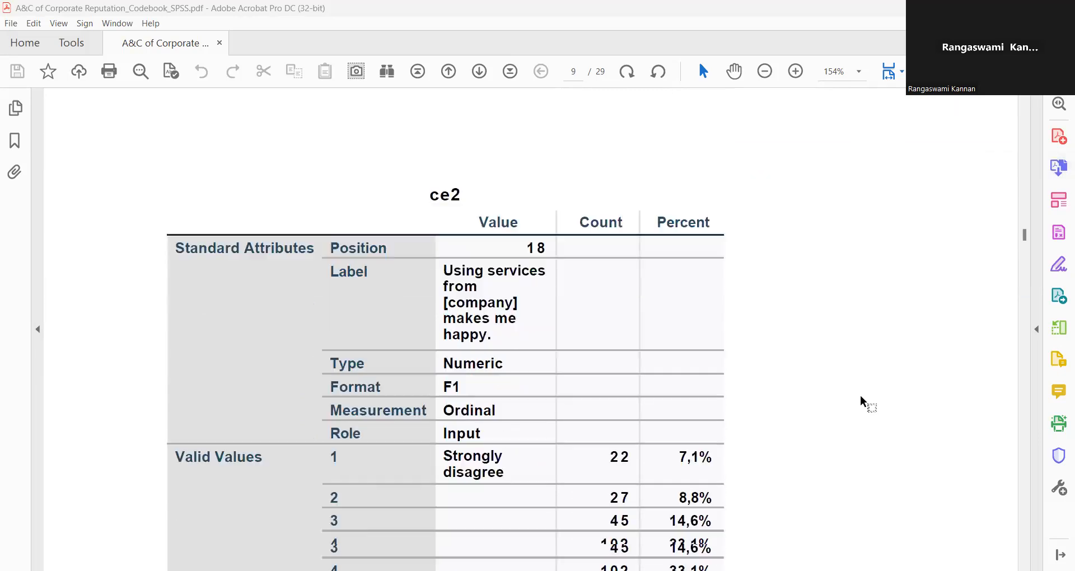
scroll(860, 401, "down", 2)
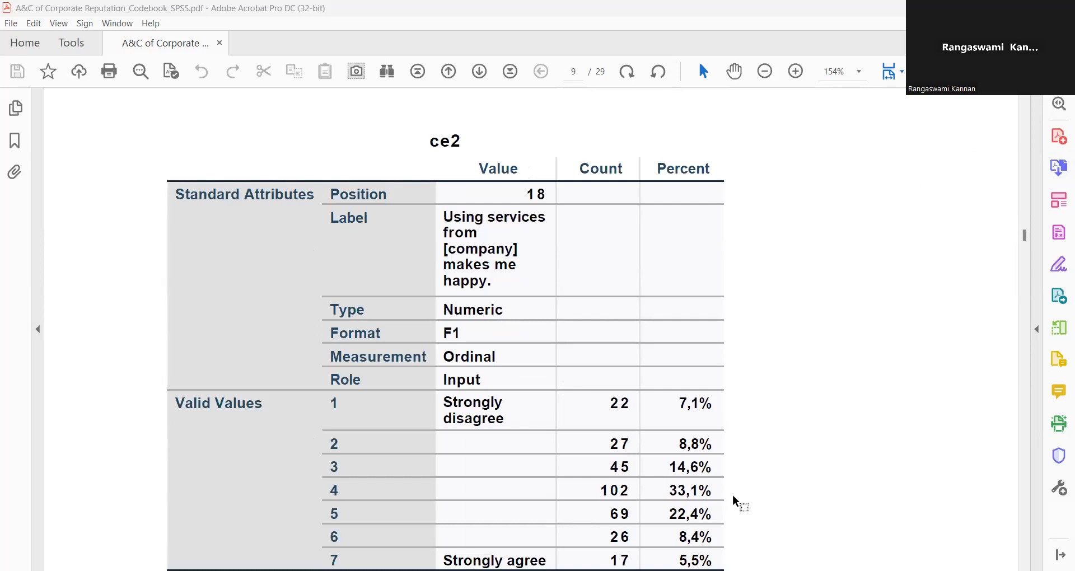
scroll(863, 475, "down", 2)
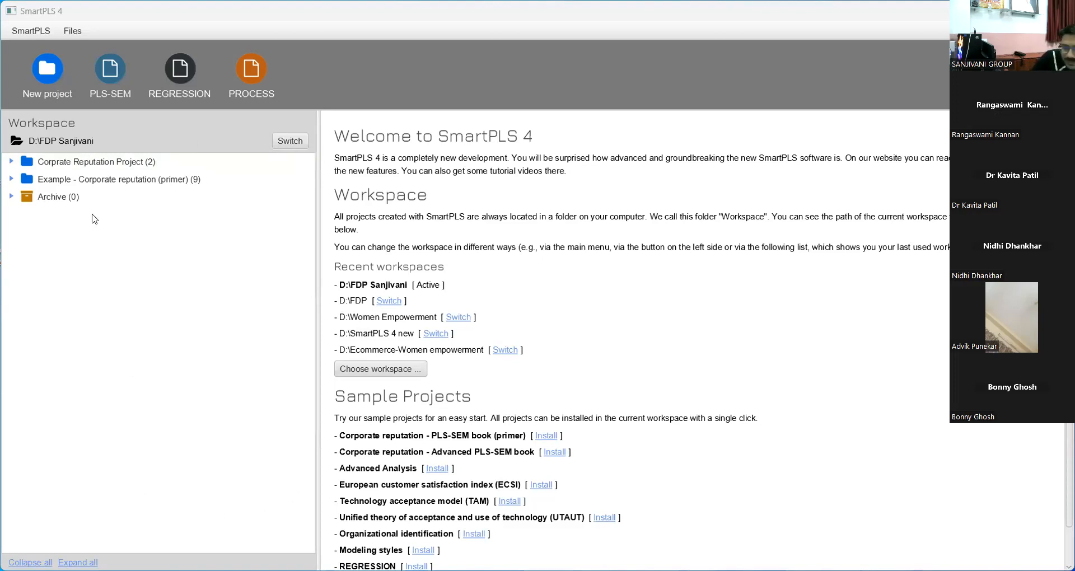
In SmartPLS 4, open corporate_reputation_data from the Corprate Reputation Project and review its data groups and indicators.
left_click(11, 163)
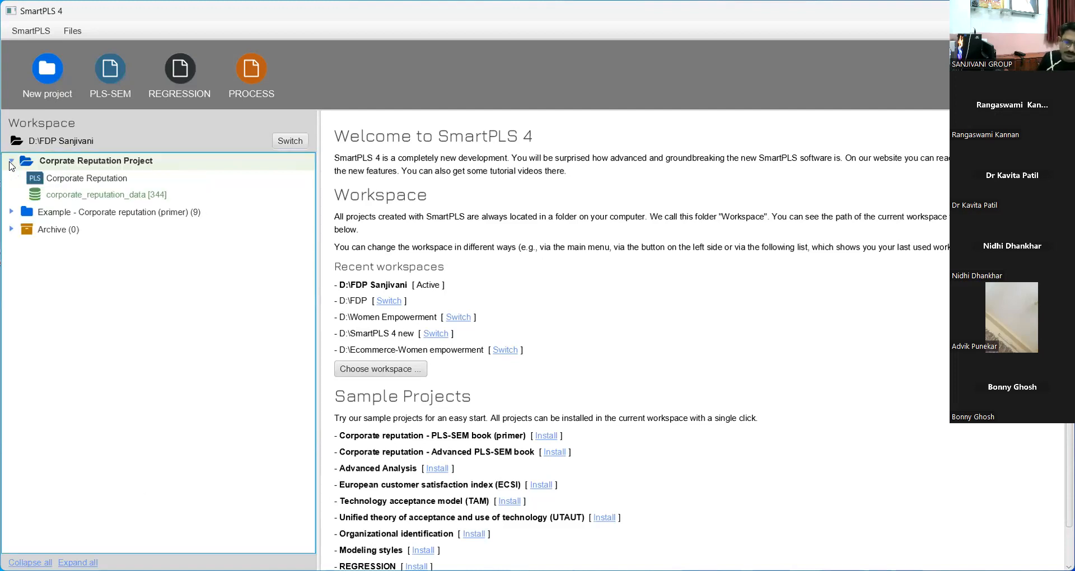
left_click(87, 194)
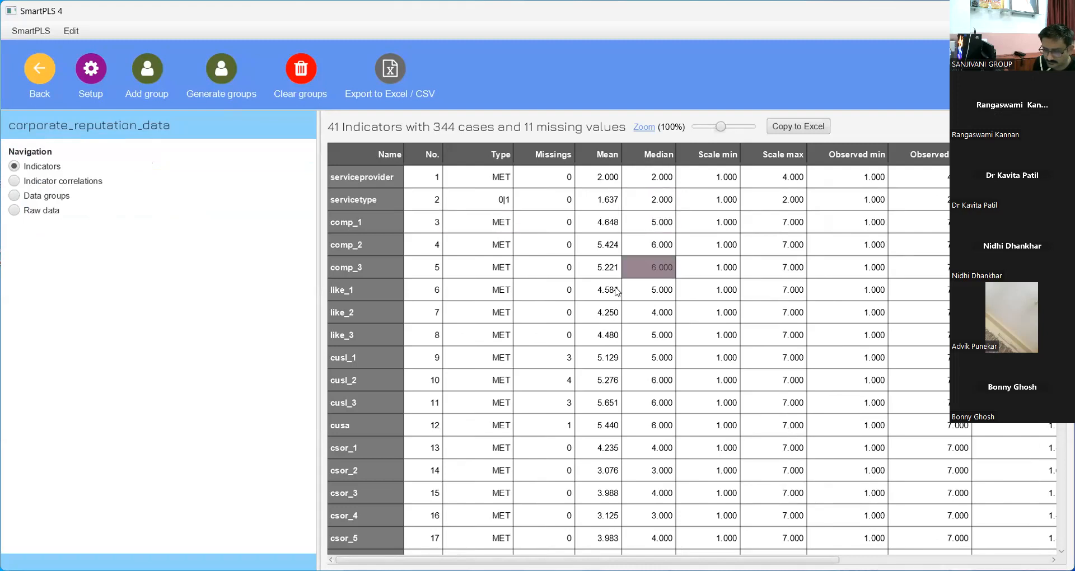
left_click(61, 200)
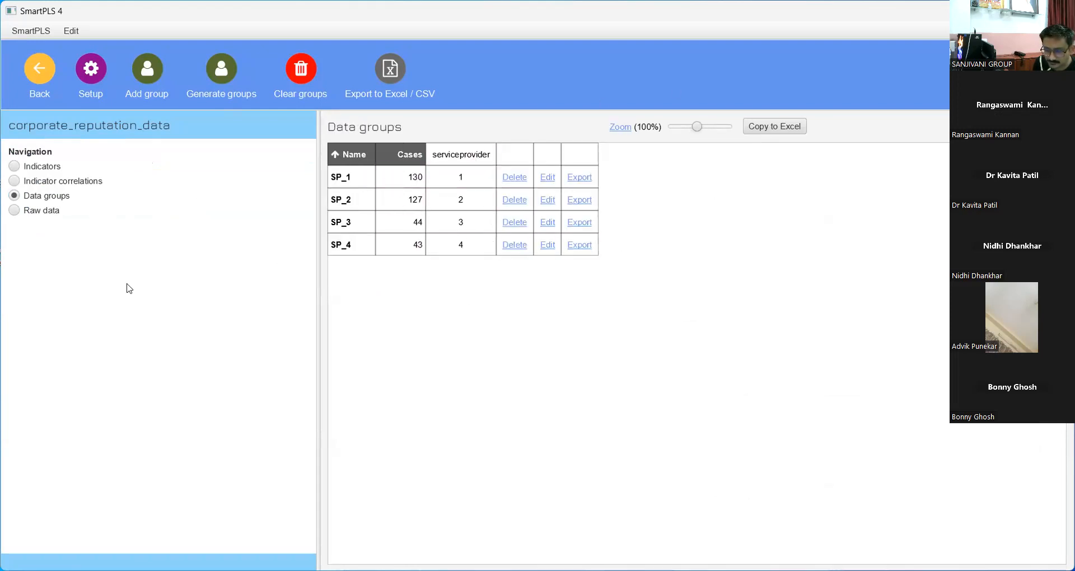
left_click(56, 167)
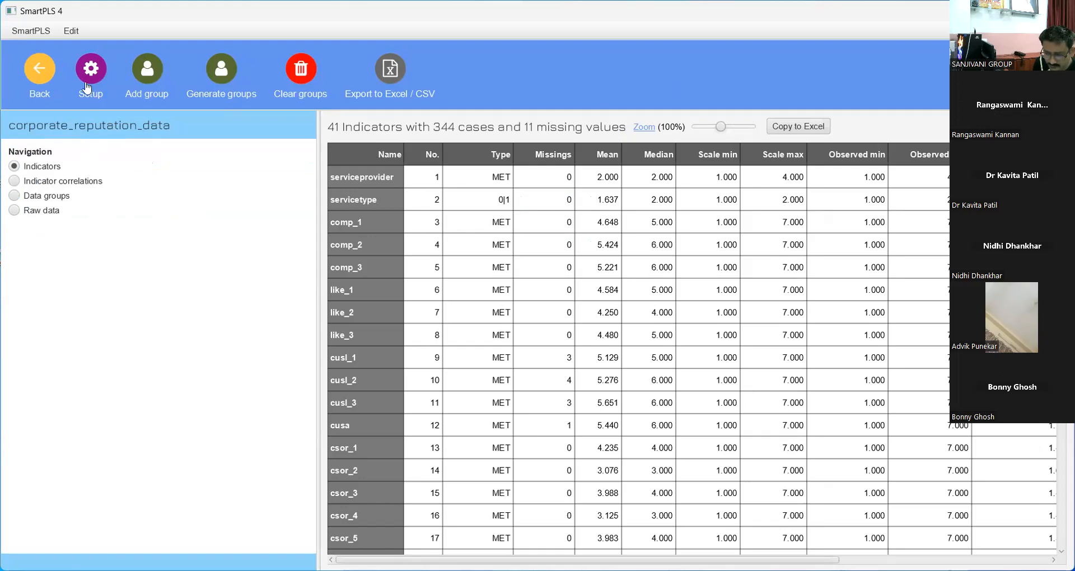
Return to the workspace and reopen the corporate_reputation_data set to view its indicators table.
left_click(38, 73)
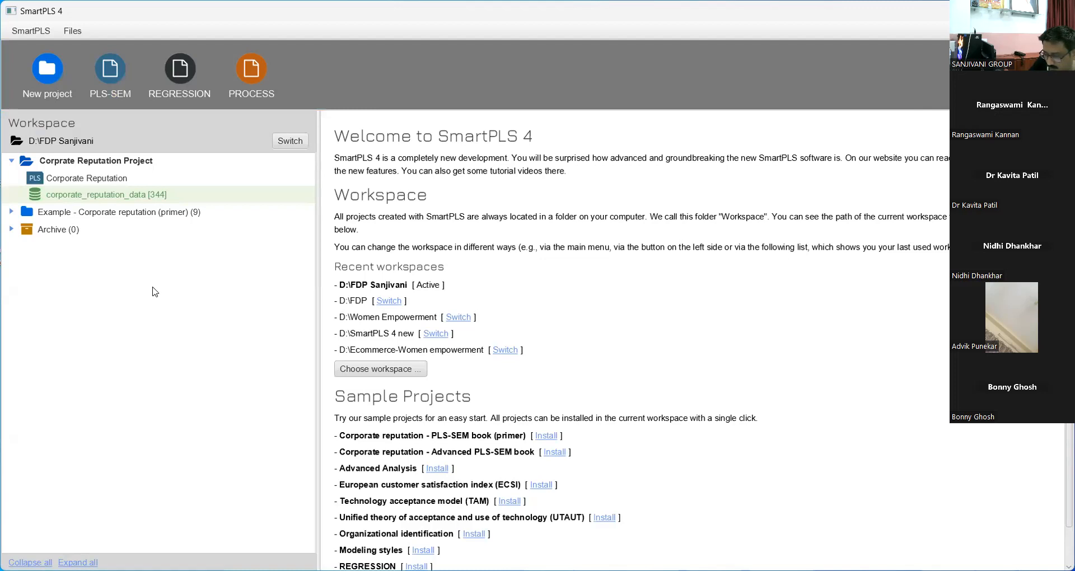
left_click(65, 197)
double_click(66, 196)
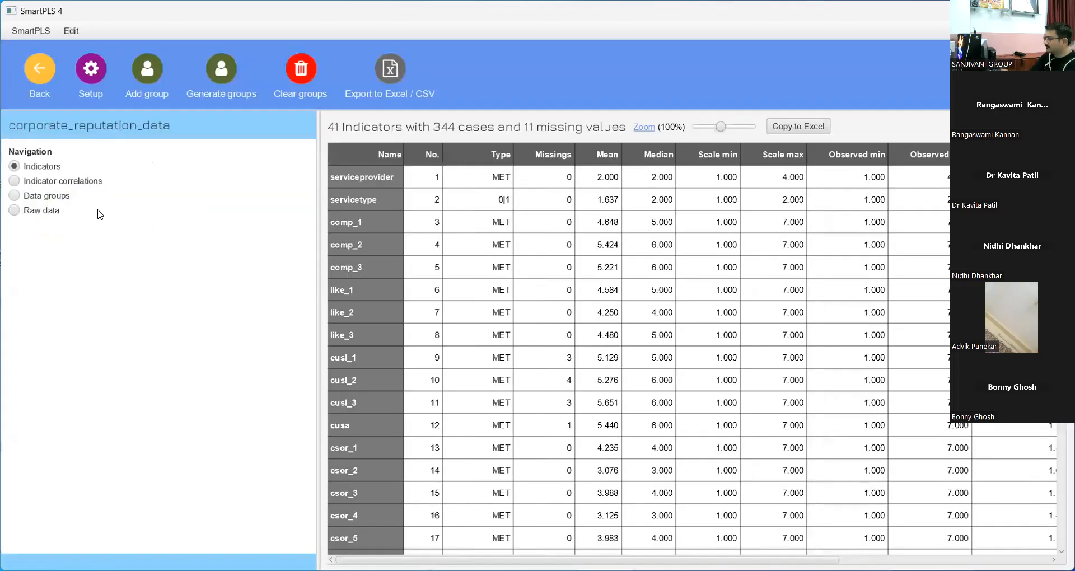
Review the data groups of corporate_reputation_data and the options for generating groups, closing them without changes and returning to the workspace.
left_click(43, 196)
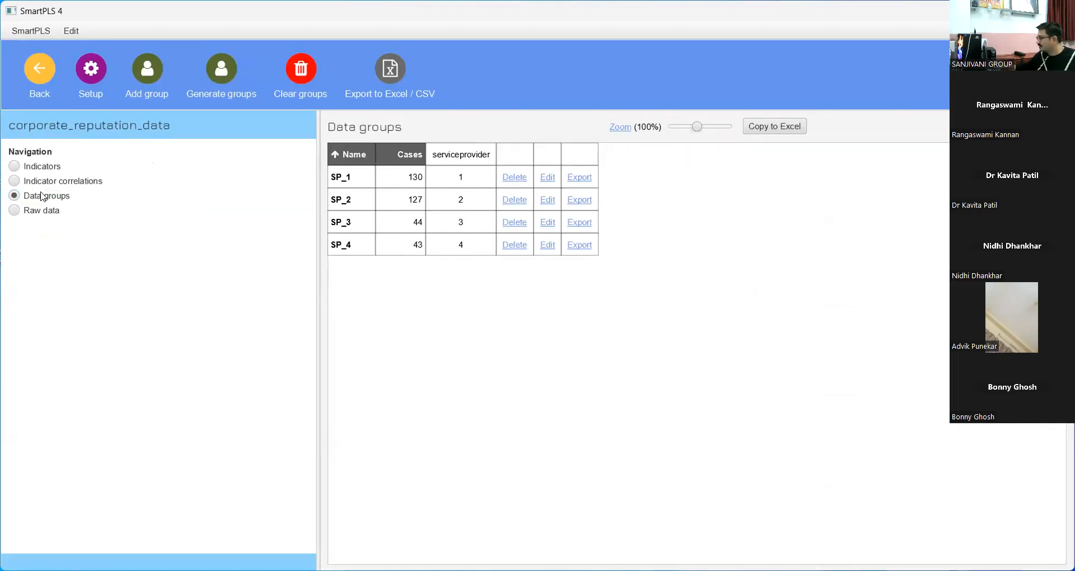
left_click(41, 194)
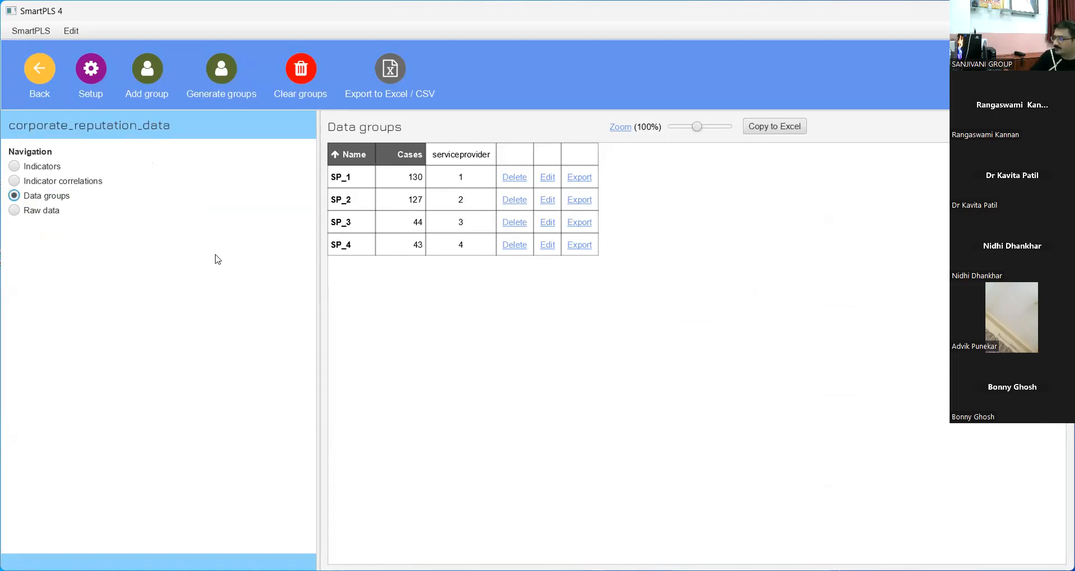
left_click(224, 78)
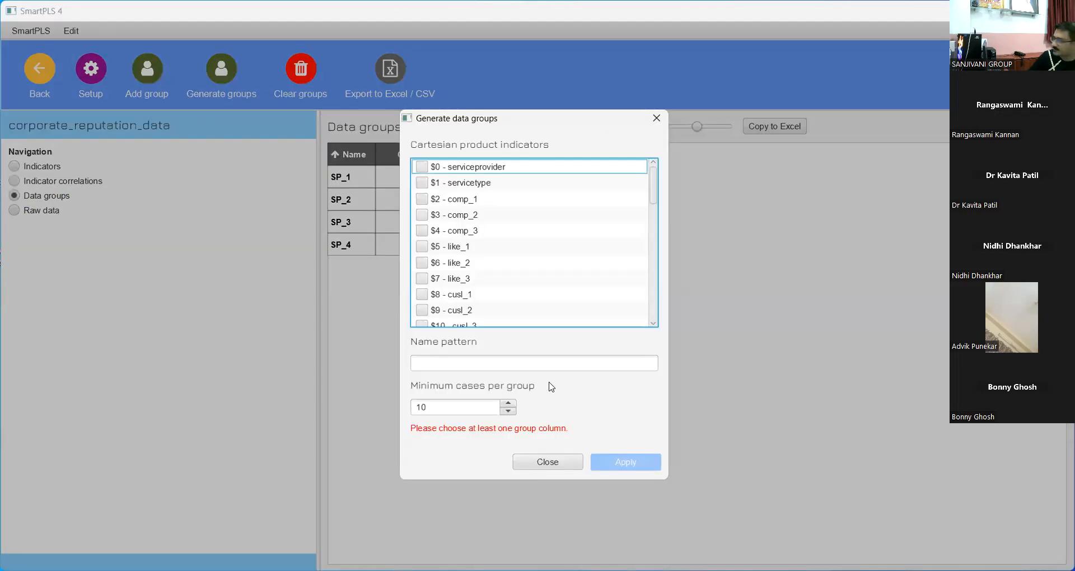
left_click(549, 462)
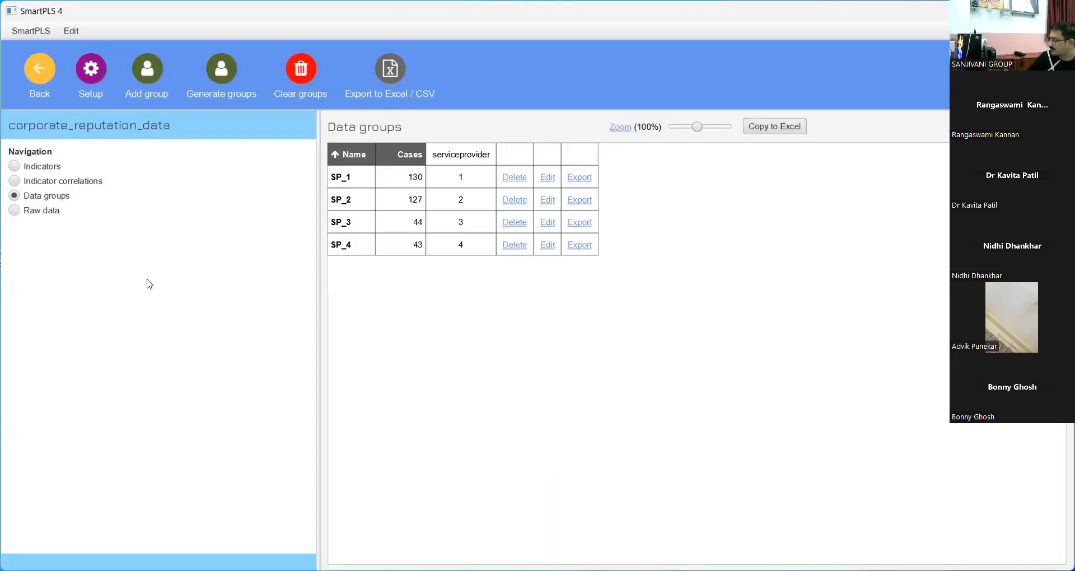
left_click(37, 76)
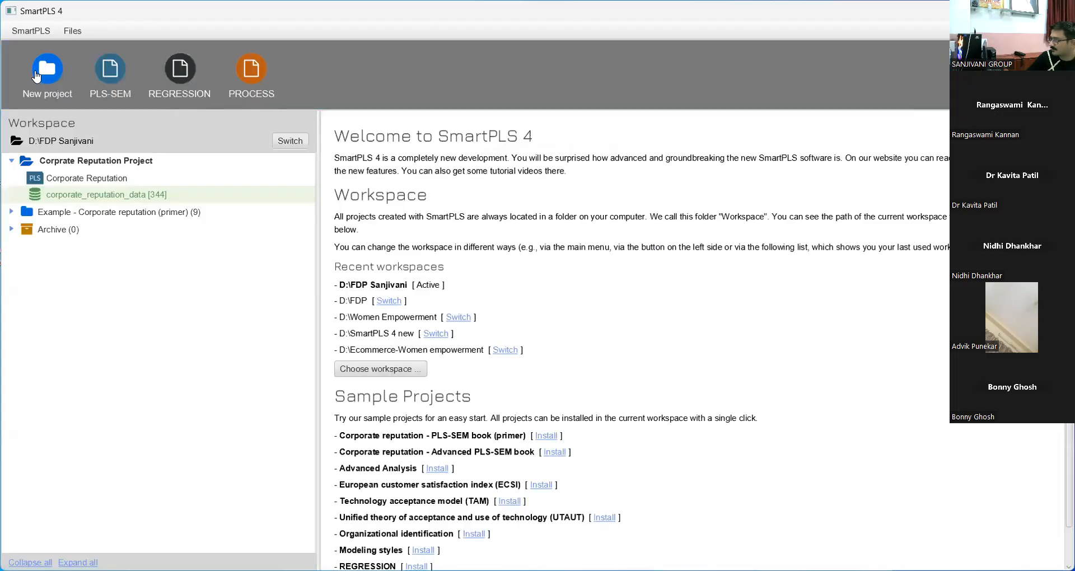
Reopen corporate_reputation_data to check its service provider data groups once more, and go back to the workspace.
double_click(96, 195)
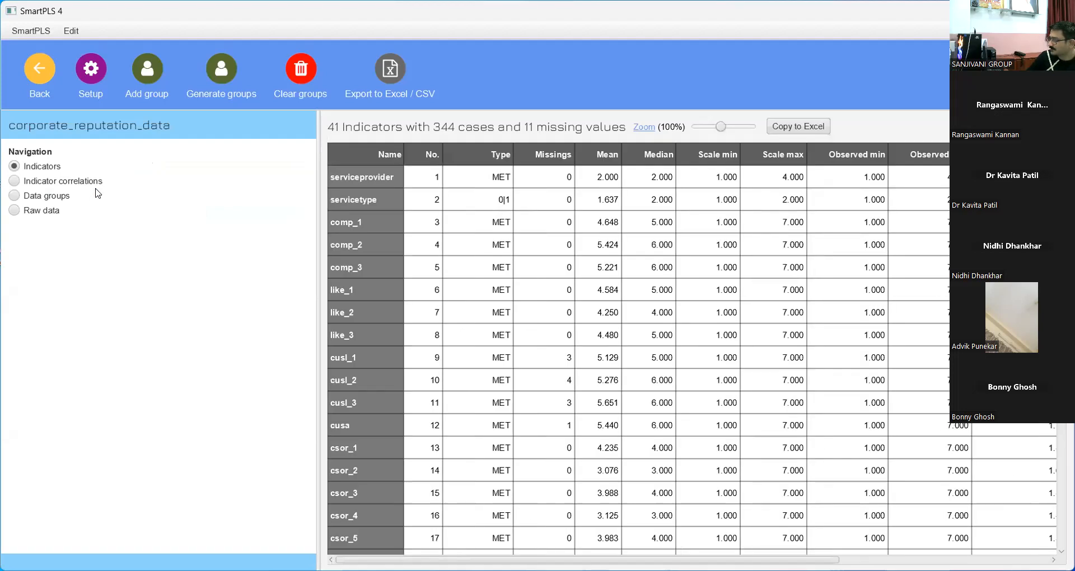
left_click(43, 201)
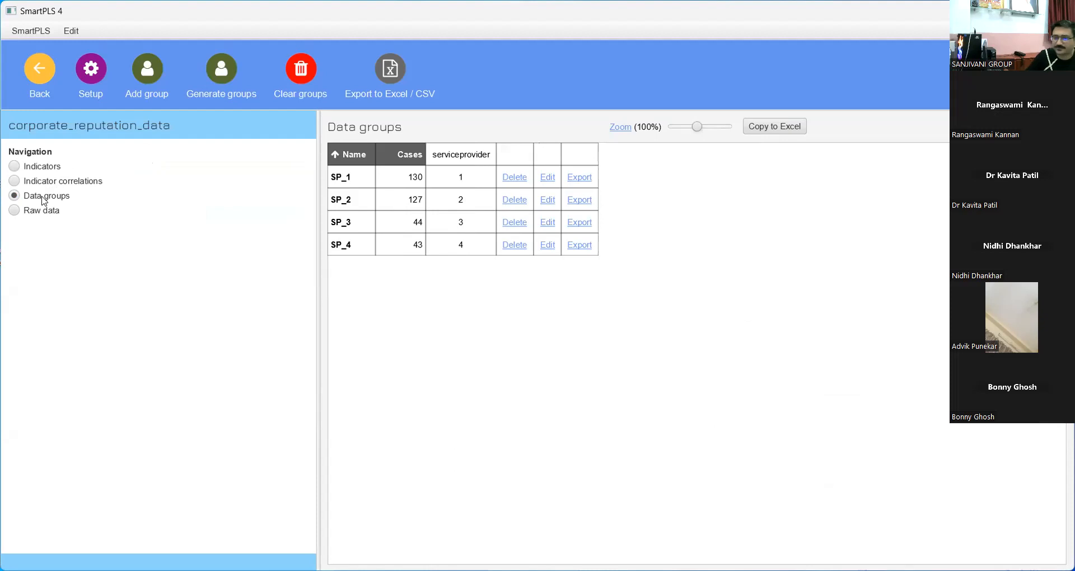
left_click(40, 74)
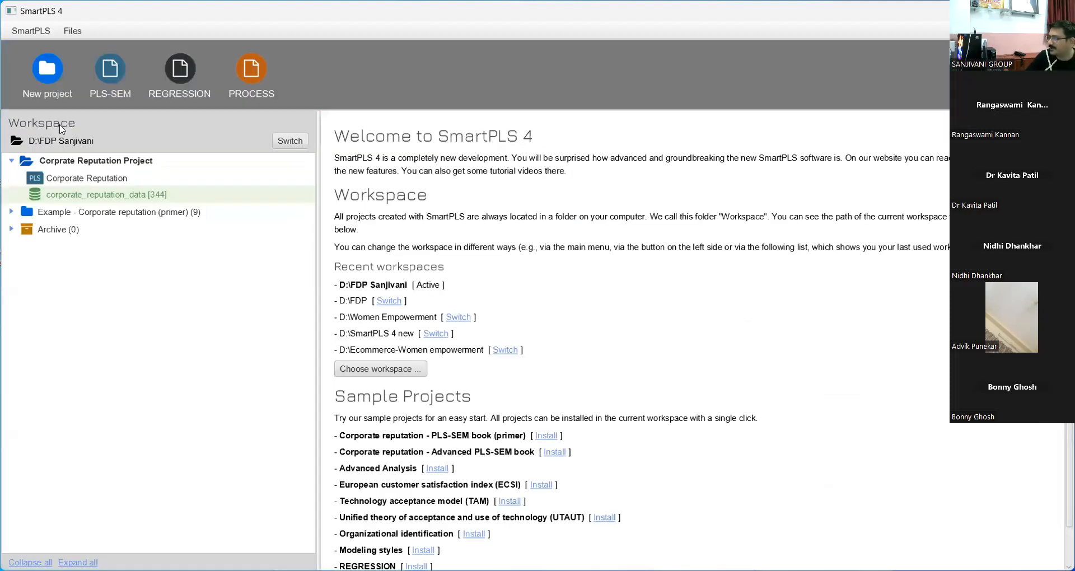
Copy the corporate_reputation_data resource from the Corprate Reputation Project.
left_click(77, 198)
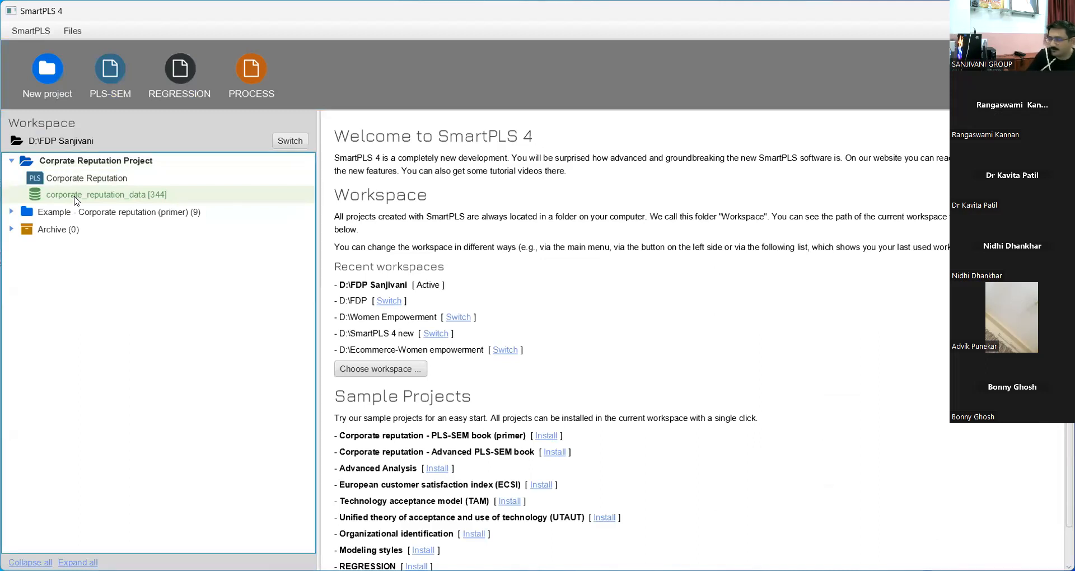
right_click(77, 200)
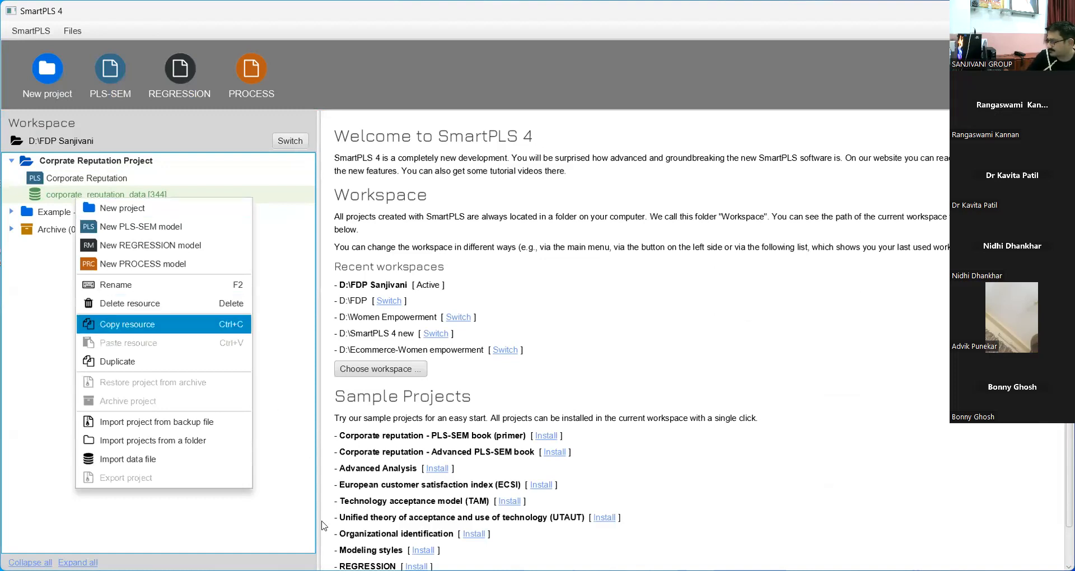
left_click(127, 325)
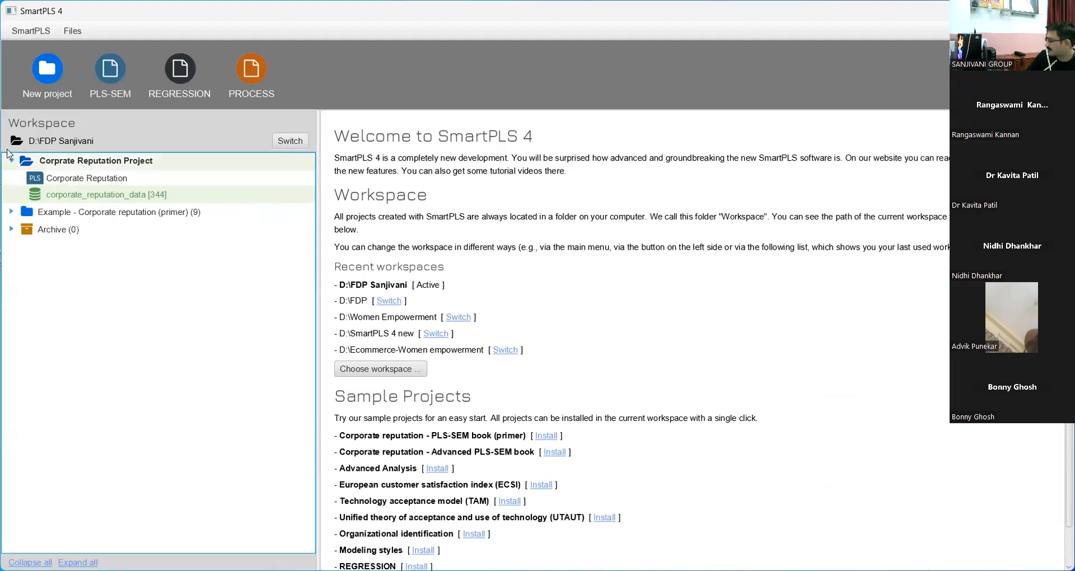
Delete the whole Corprate Reputation Project from the D:\FDP Sanjivani workspace.
right_click(113, 163)
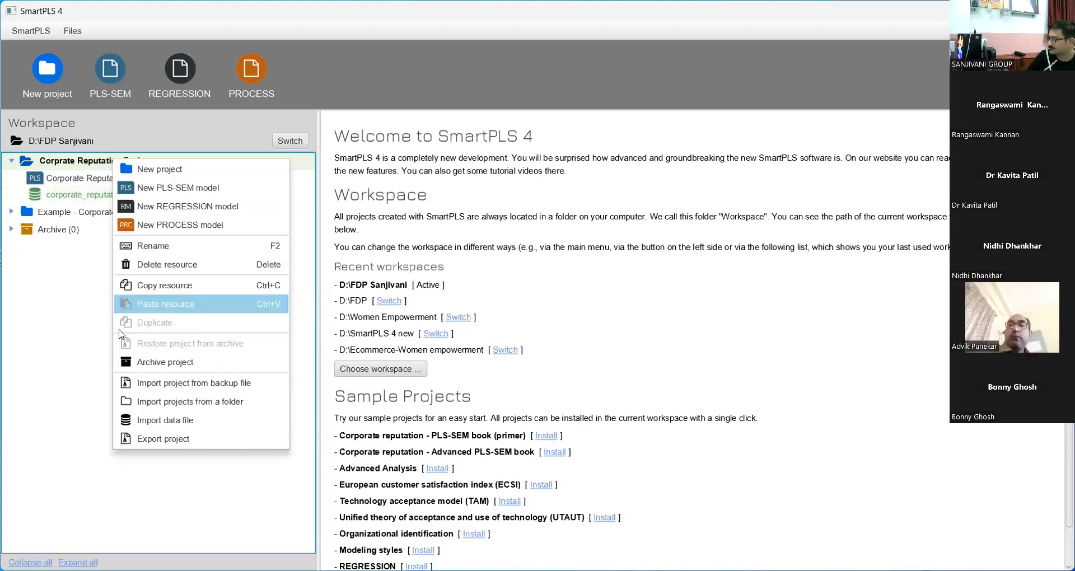
left_click(167, 272)
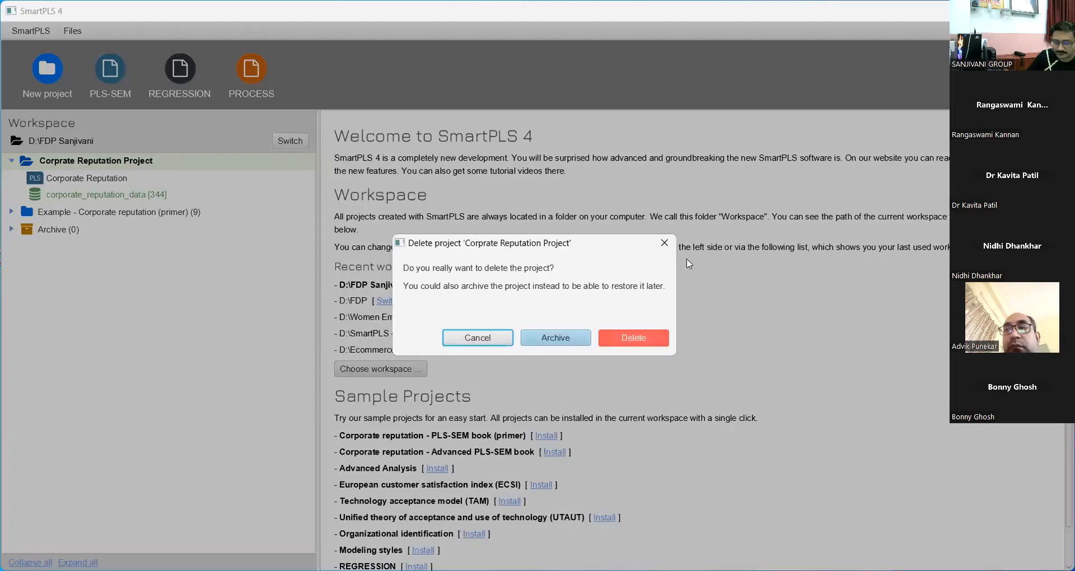
left_click(645, 343)
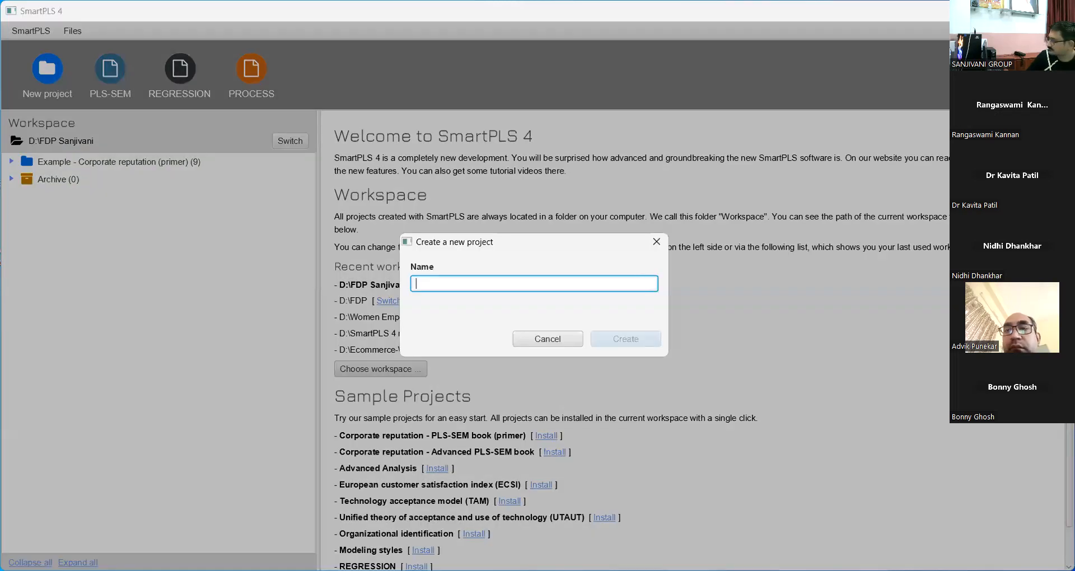
Create a new project named Corp Repu in the workspace.
type("C")
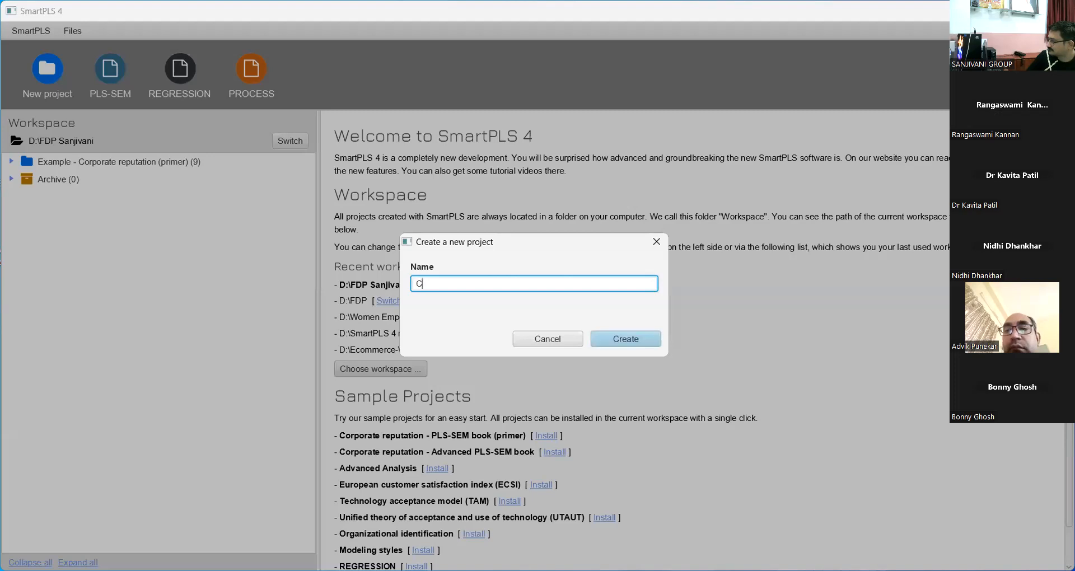
type("or")
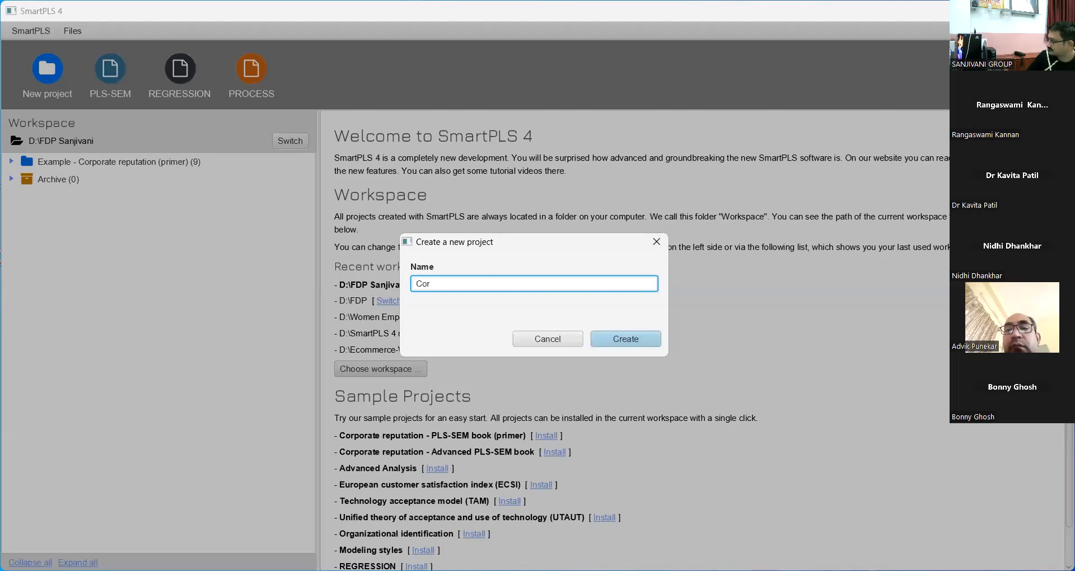
type("p Repu")
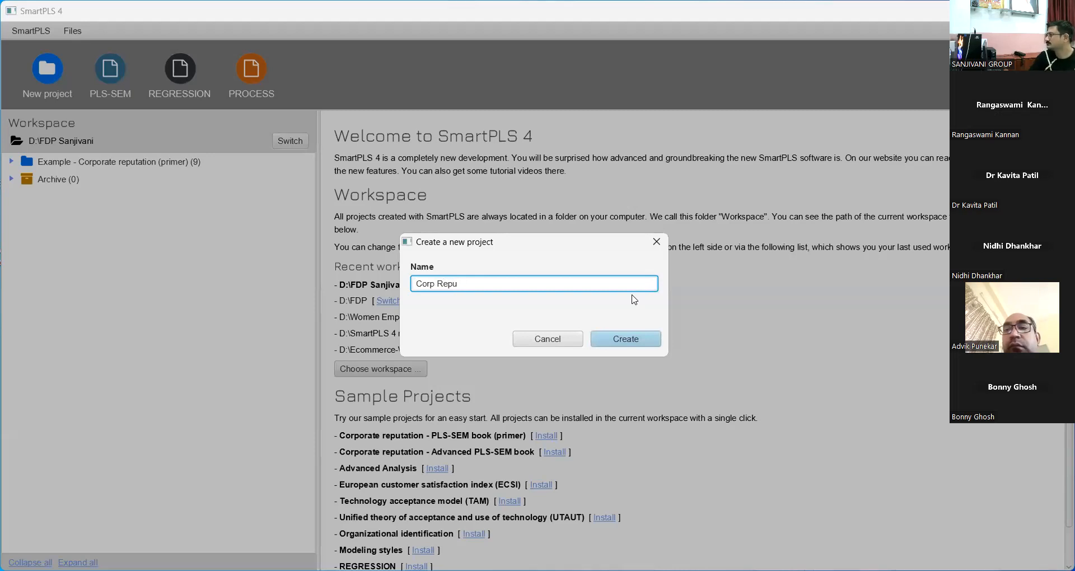
left_click(630, 339)
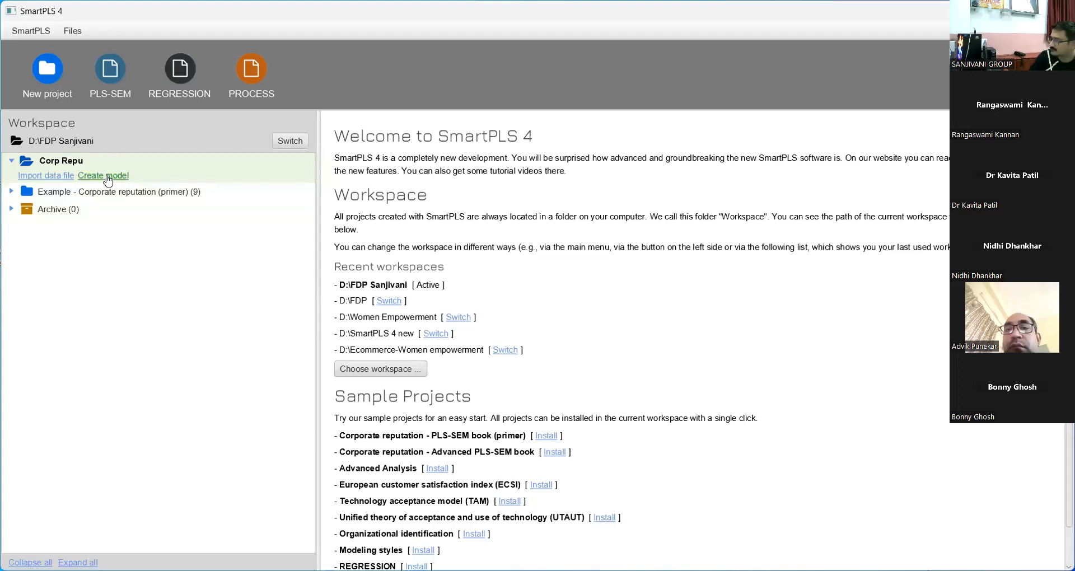
Create a PLS-SEM model with the file name Corp Repu in the Corp Repu project.
left_click(106, 176)
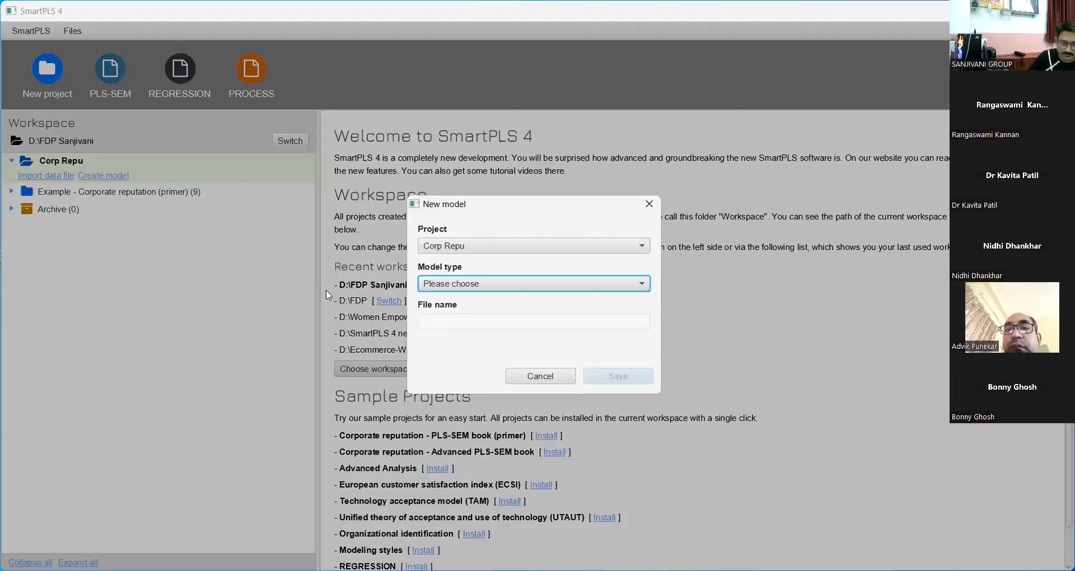
left_click(562, 283)
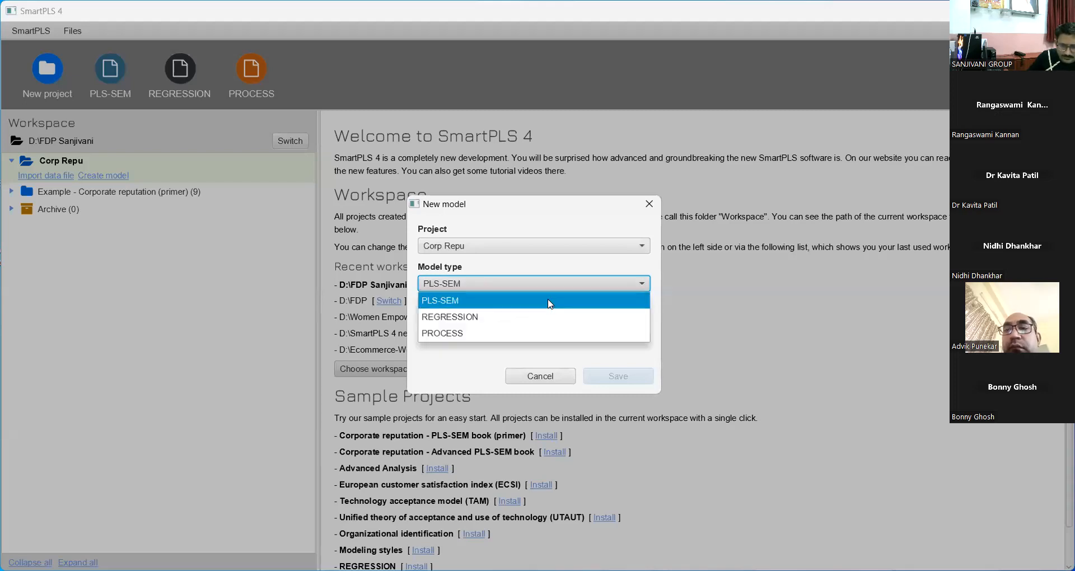
left_click(549, 301)
left_click(493, 328)
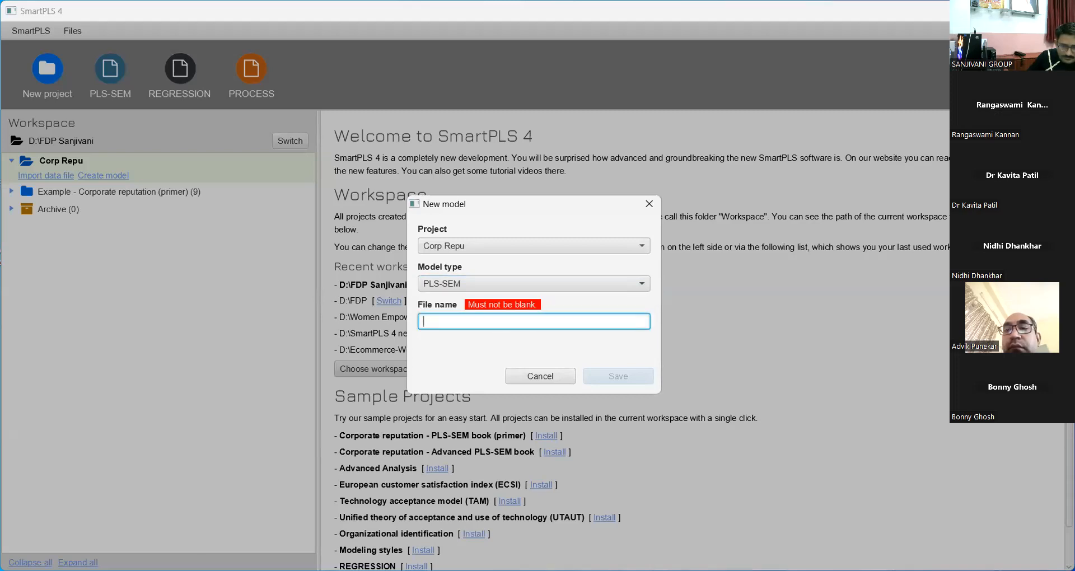
type("Corp")
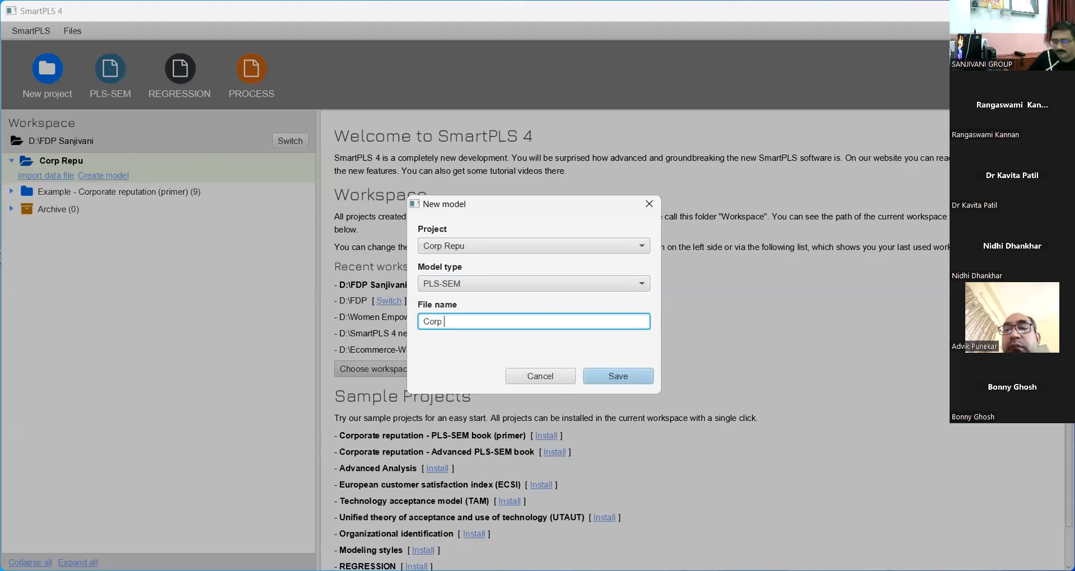
type(" Re")
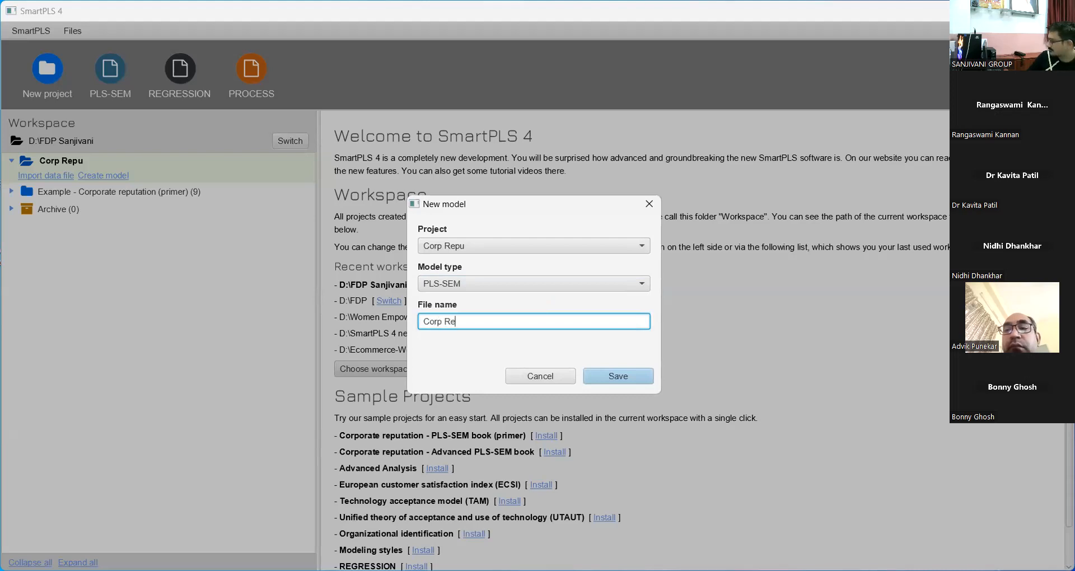
type("pu")
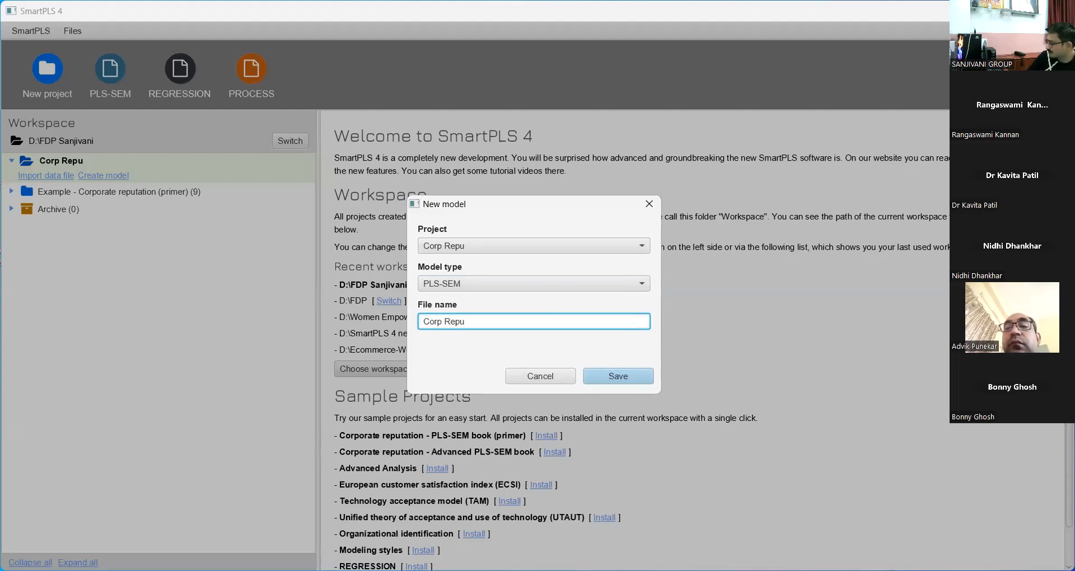
key("Return")
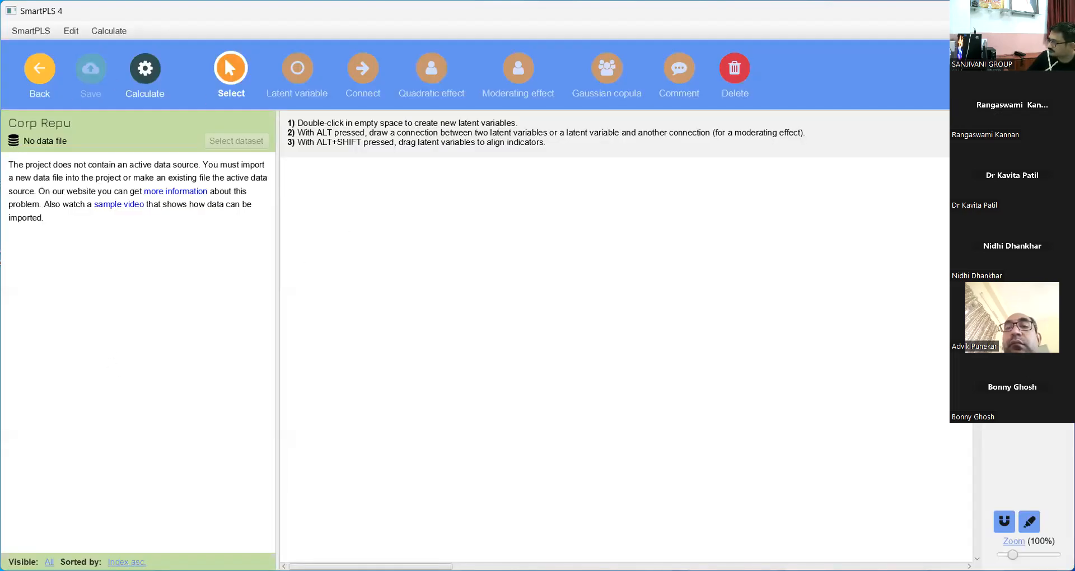
Return to the workspace and load corporate_reputation_data.csv from the FDP Sanjivani folder for import into the Corp Repu project.
left_click(35, 71)
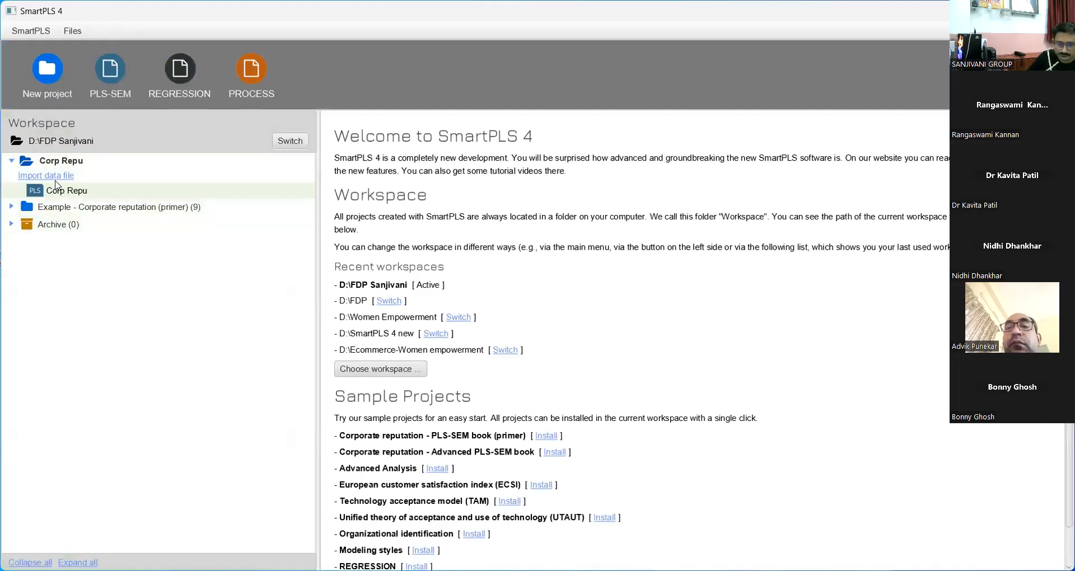
left_click(47, 175)
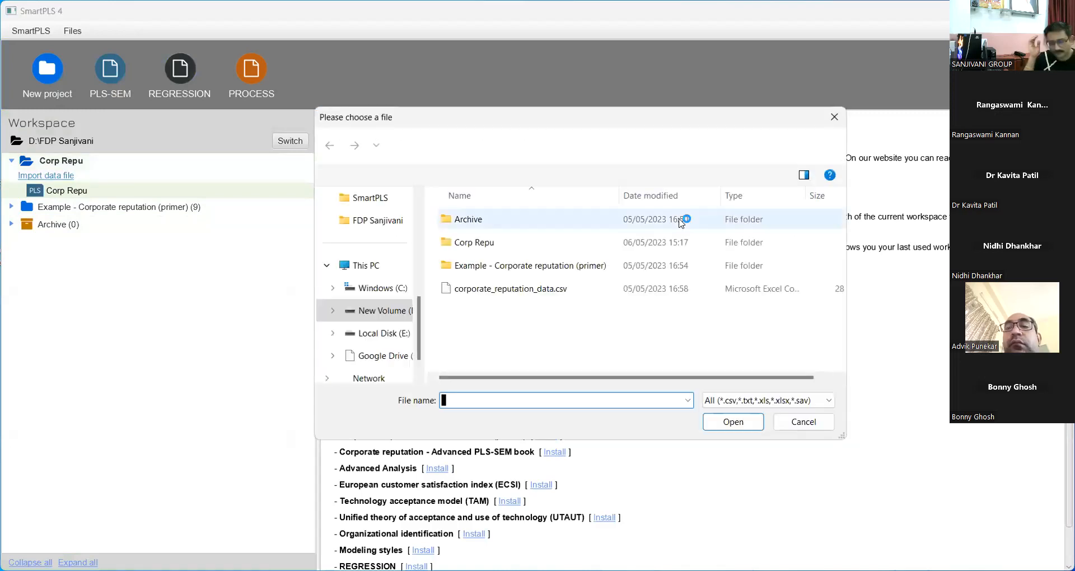
left_click(558, 295)
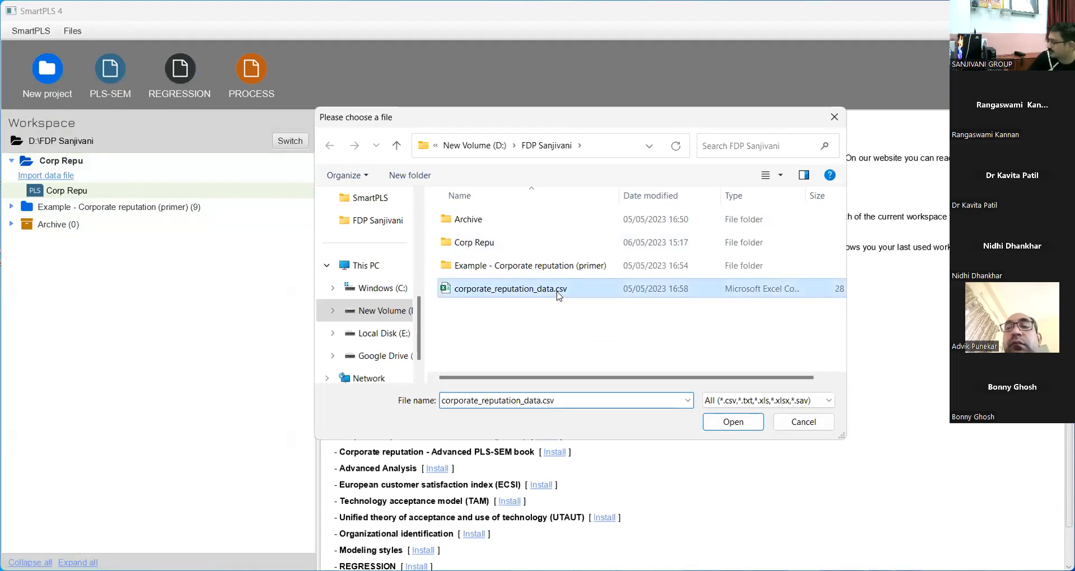
left_click(734, 426)
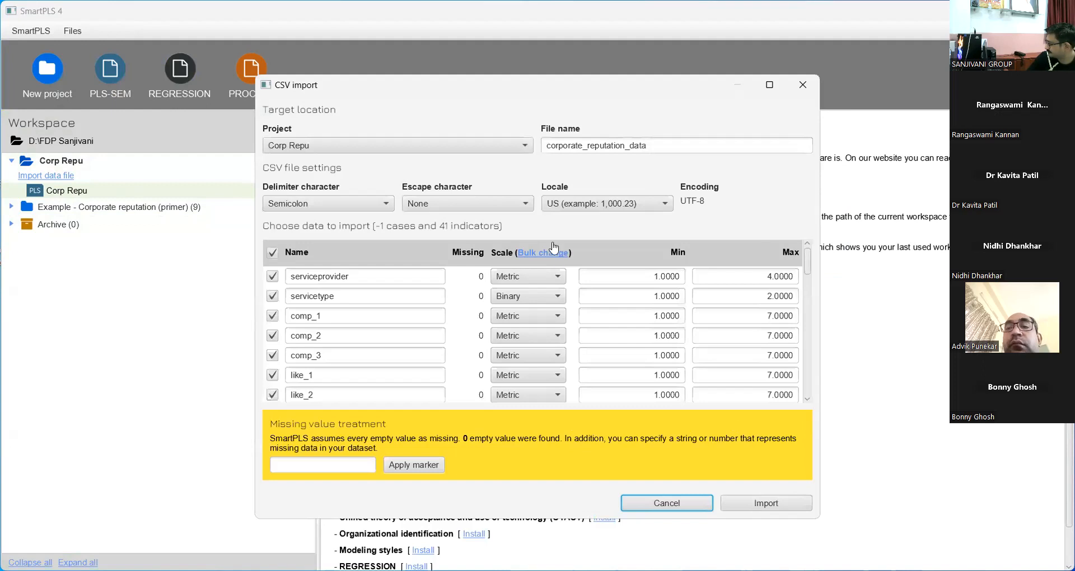
Set the serviceprovider indicator's scale to Categorical and look through the scale settings of the remaining indicators.
left_click(560, 281)
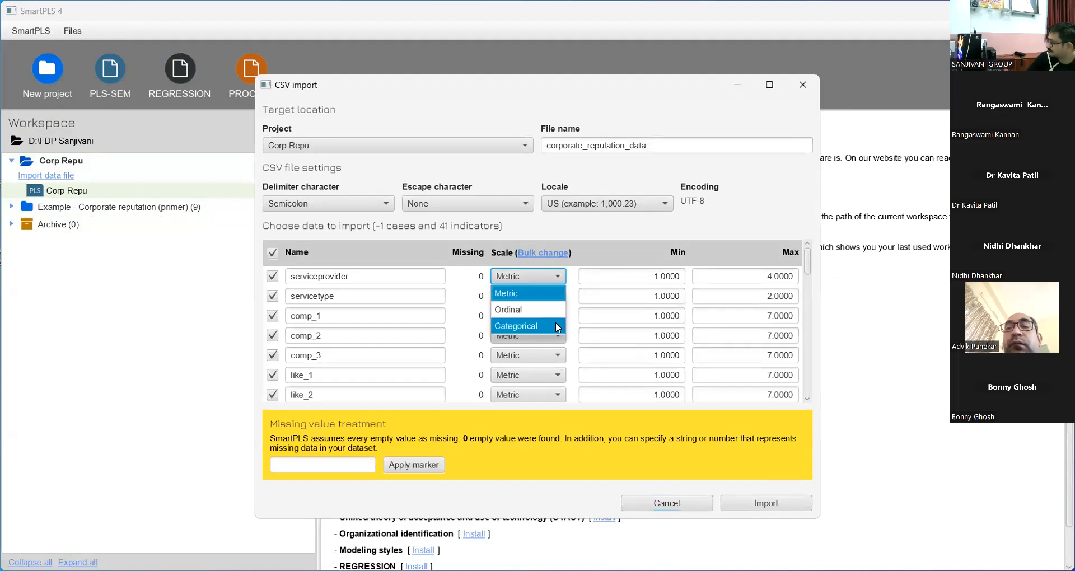
left_click(556, 323)
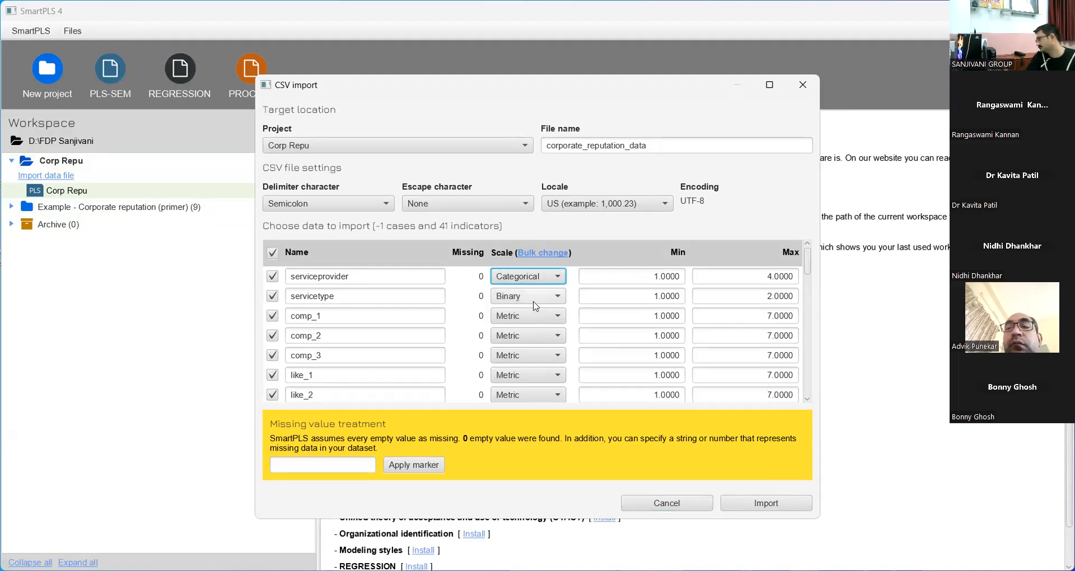
scroll(535, 319, "down", 6)
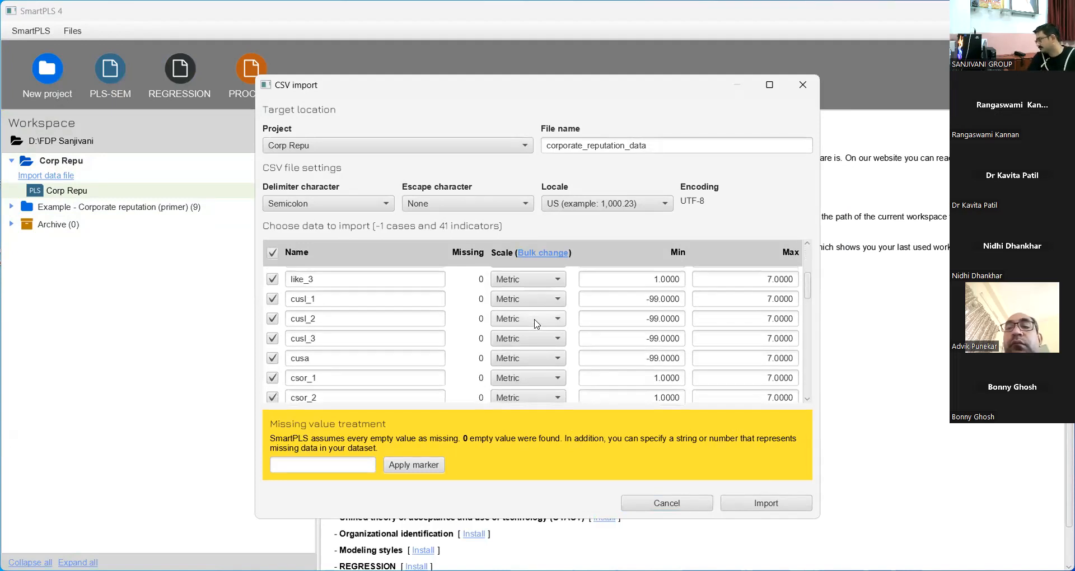
scroll(533, 322, "down", 6)
scroll(525, 309, "up", 12)
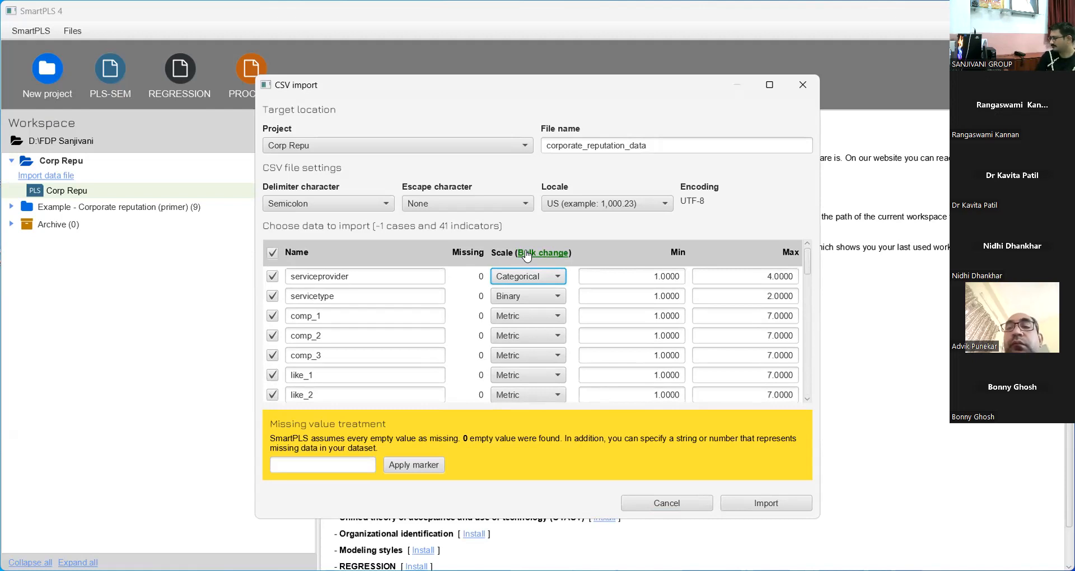
Bulk change the scale of all indicators in the CSV import to Ordinal.
left_click(527, 256)
left_click(527, 255)
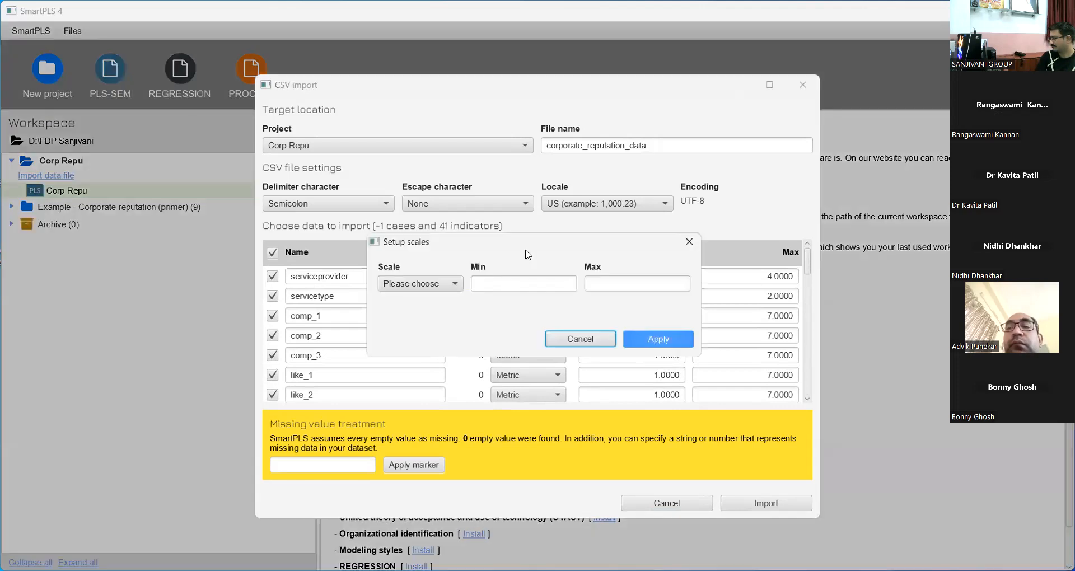
left_click(456, 286)
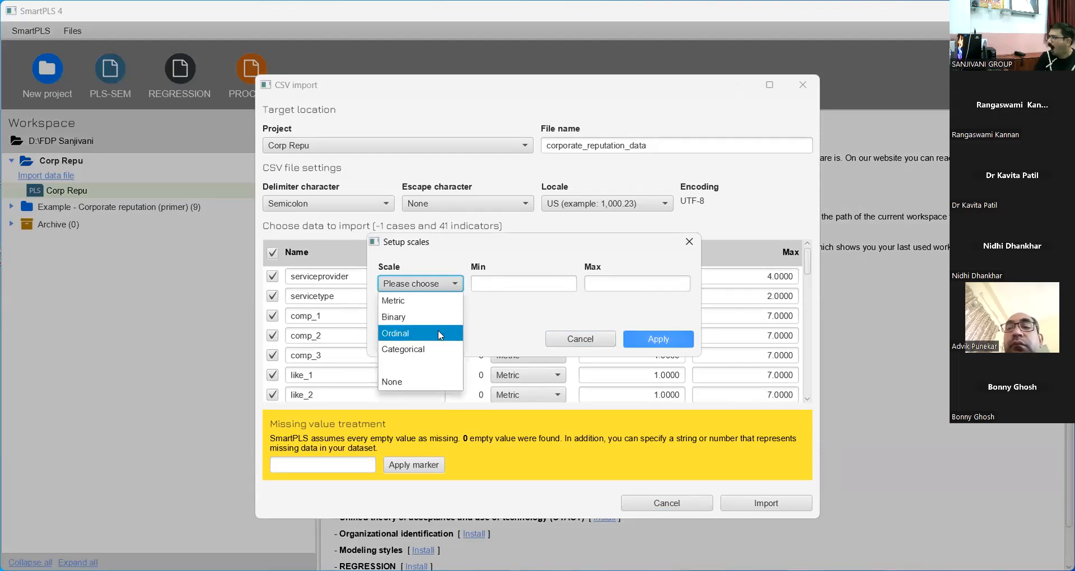
left_click(425, 335)
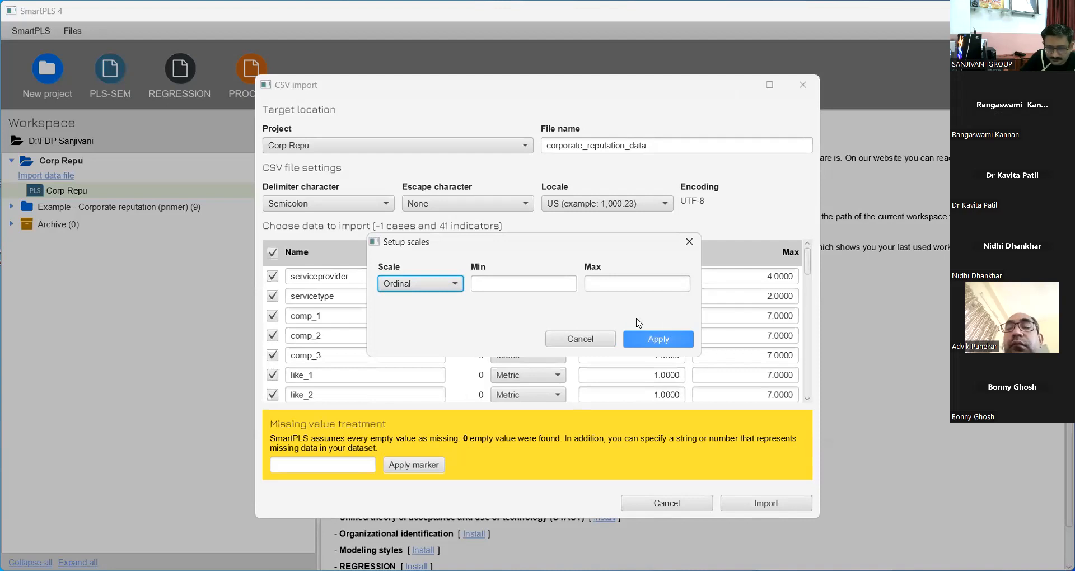
left_click(661, 340)
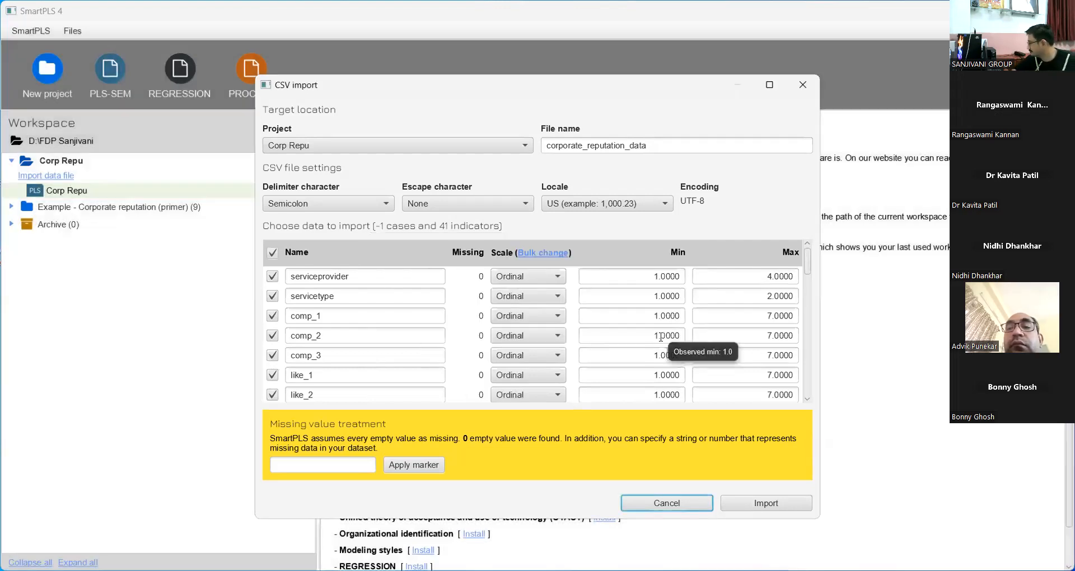
Set the serviceprovider indicator's scale to Categorical and the servicetype indicator's scale to Binary.
left_click(557, 277)
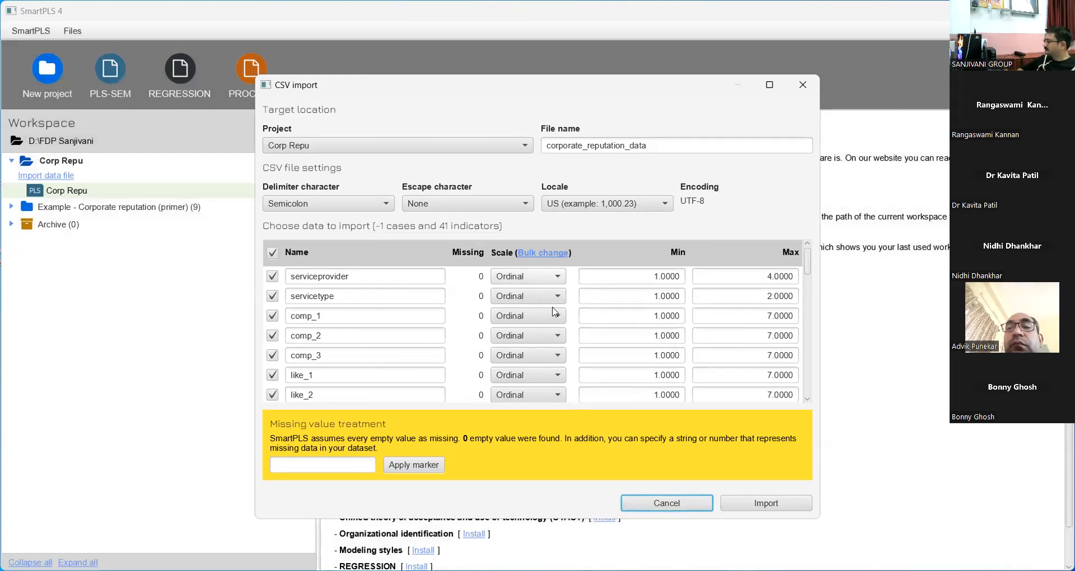
left_click(549, 325)
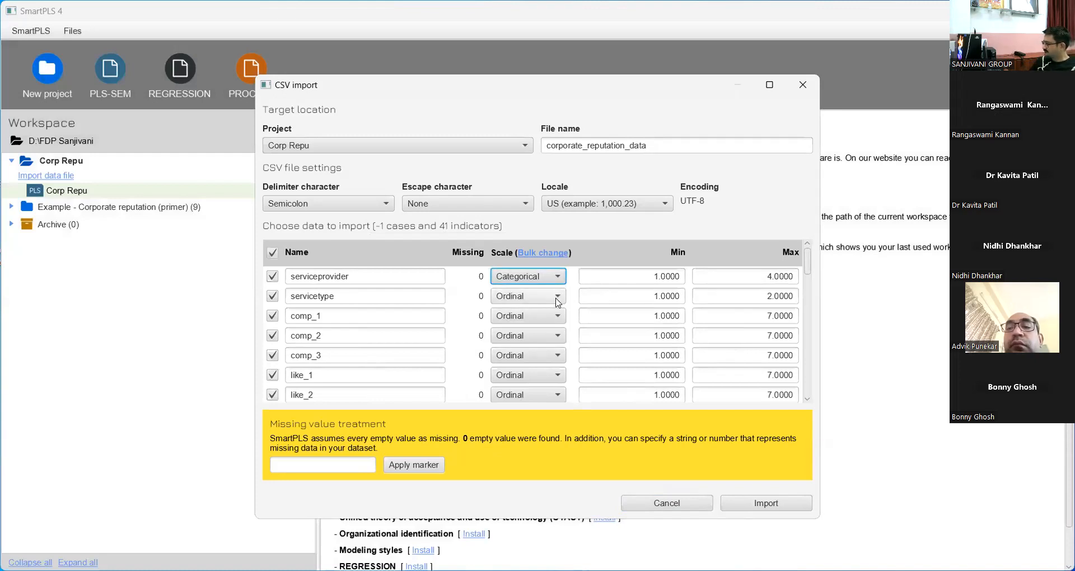
left_click(558, 303)
left_click(544, 309)
scroll(537, 352, "down", 3)
scroll(530, 350, "up", 3)
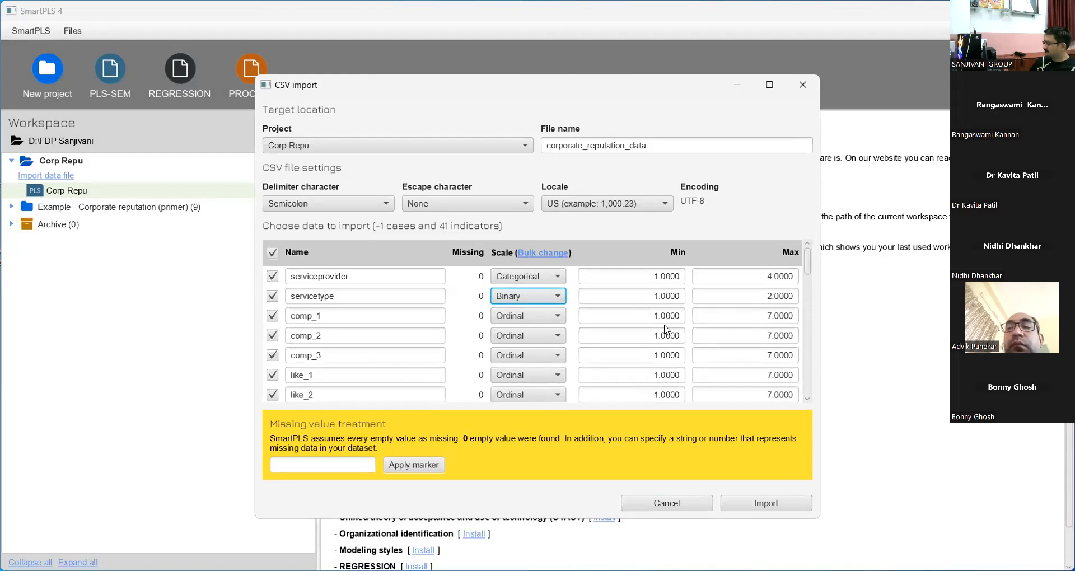
Try to set the minimum values of cusl_1, cusl_2 and cusl_3 to 1, and cancel the data import.
scroll(666, 329, "down", 3)
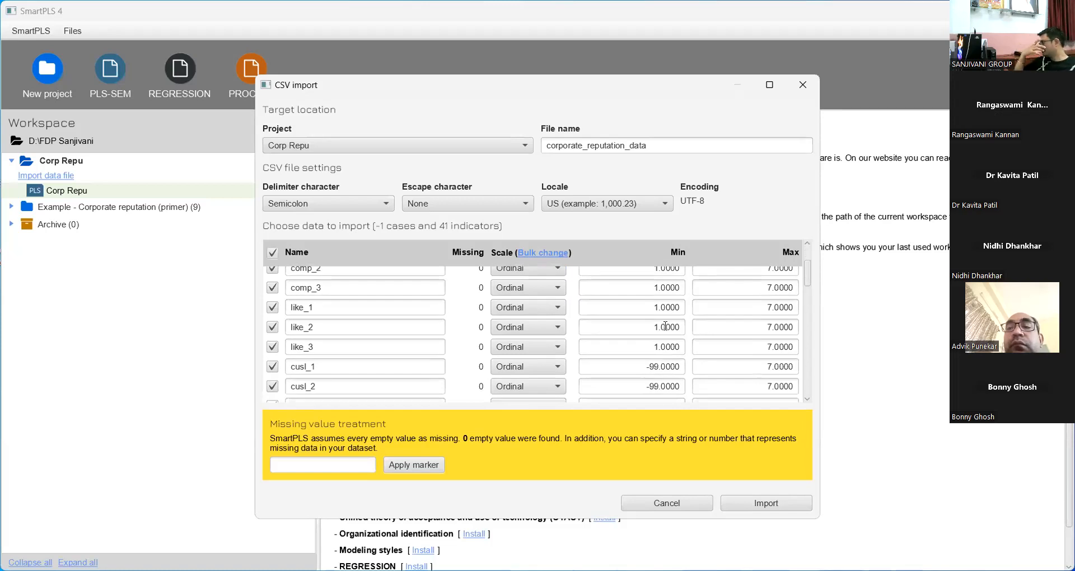
scroll(666, 330, "down", 2)
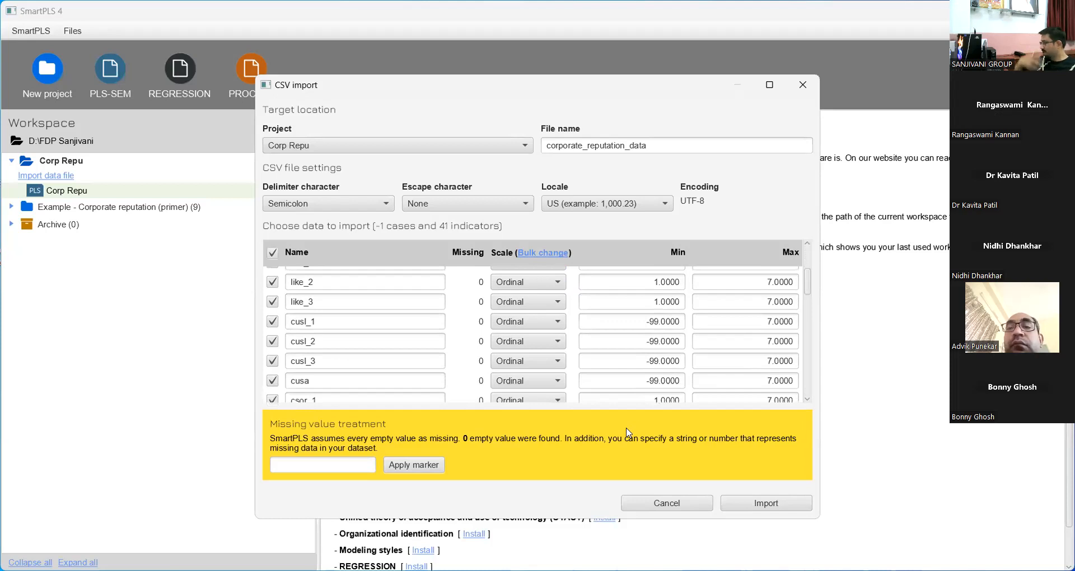
left_click(646, 324)
left_click_drag(647, 325, 662, 327)
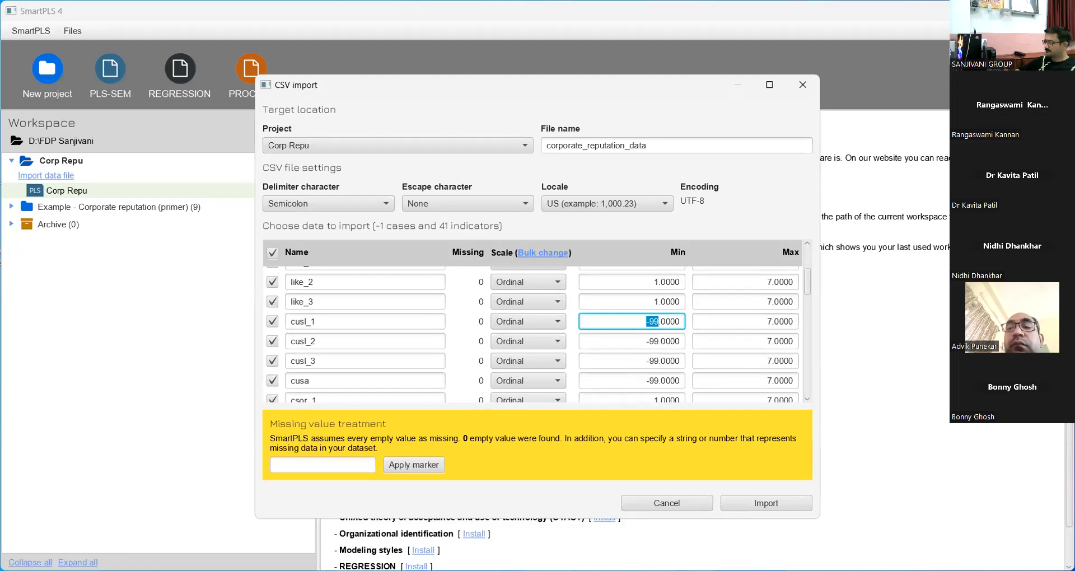
type("1")
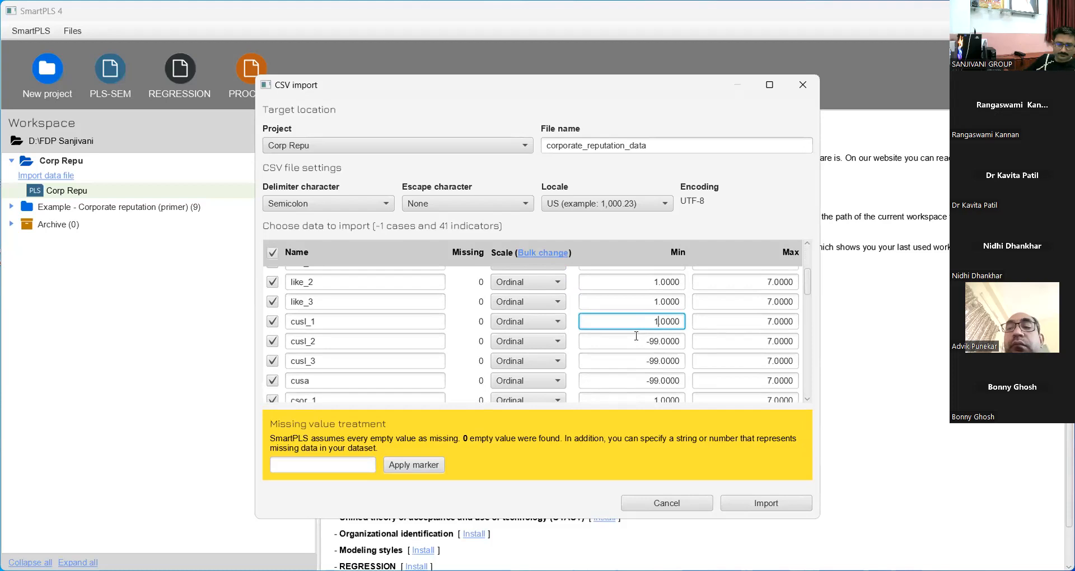
left_click_drag(646, 341, 656, 342)
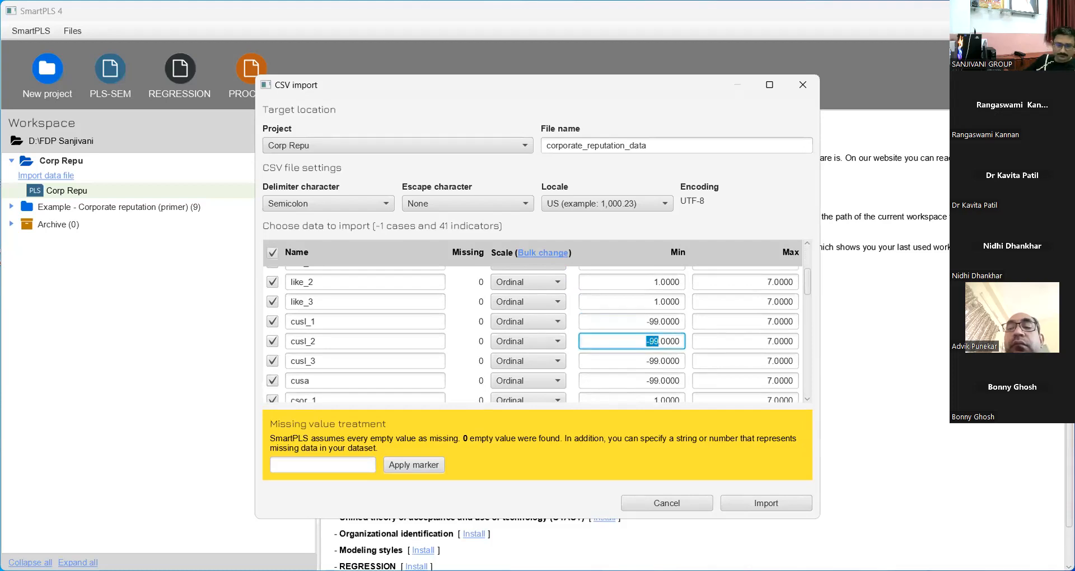
type("1")
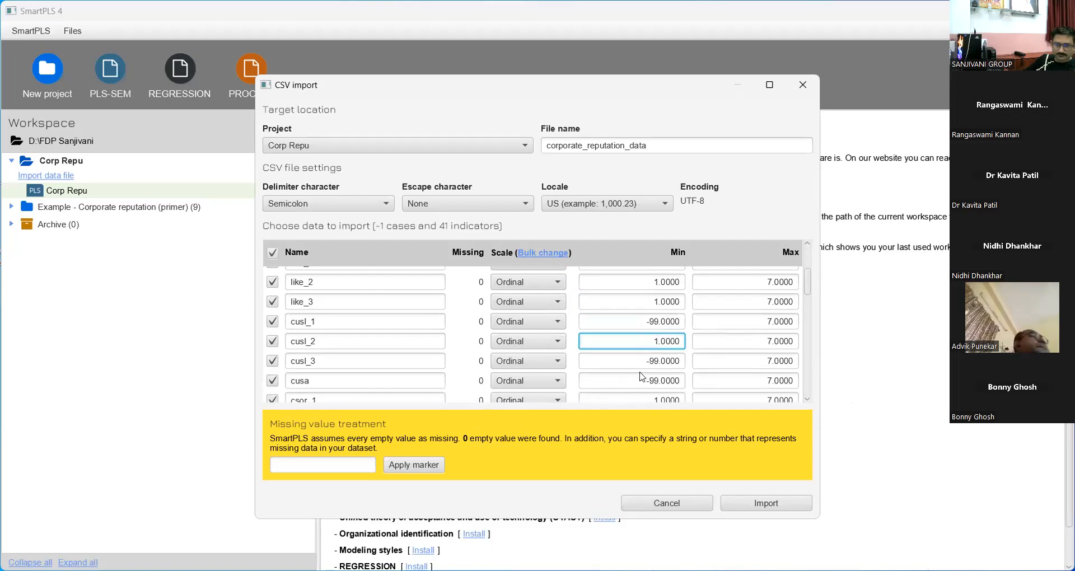
left_click_drag(647, 361, 655, 360)
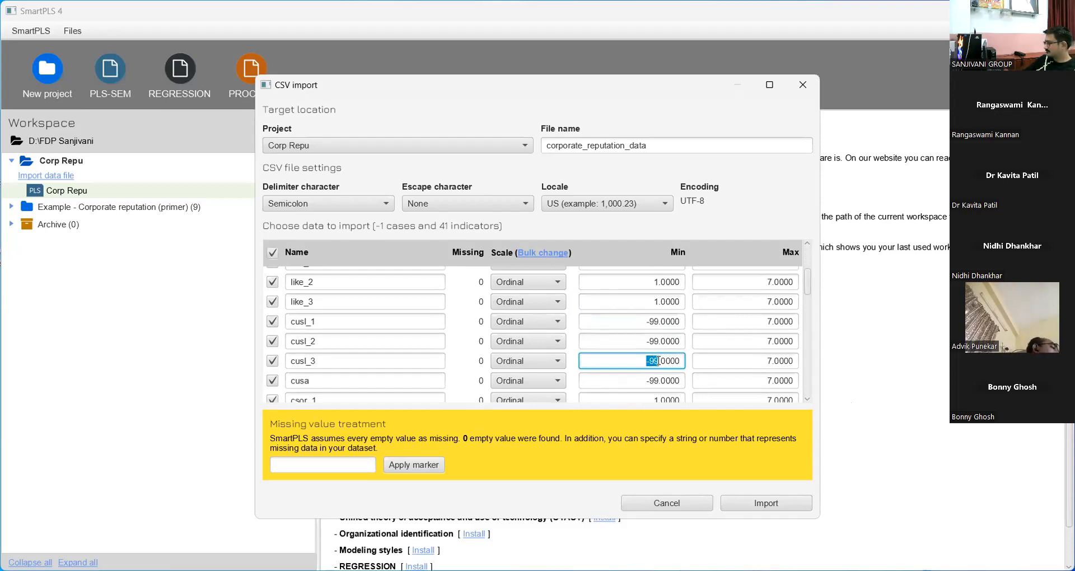
type("1")
left_click_drag(646, 381, 662, 380)
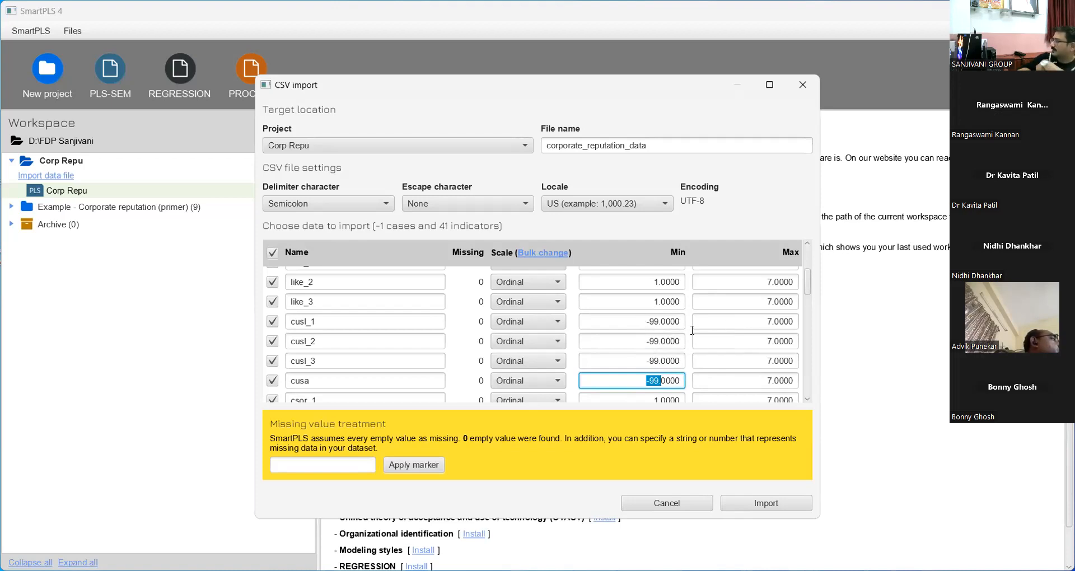
left_click(620, 322)
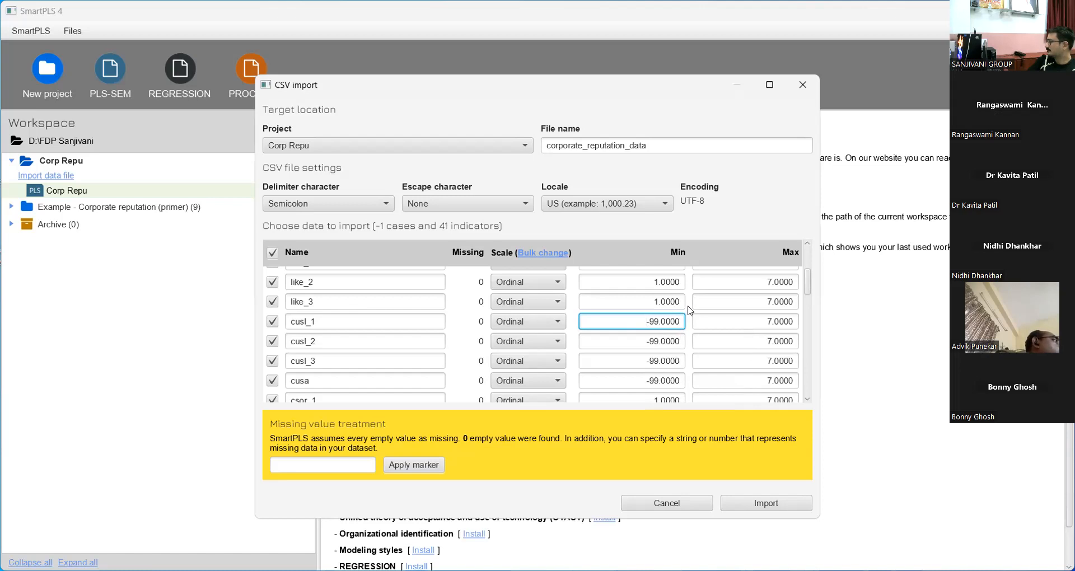
left_click(691, 508)
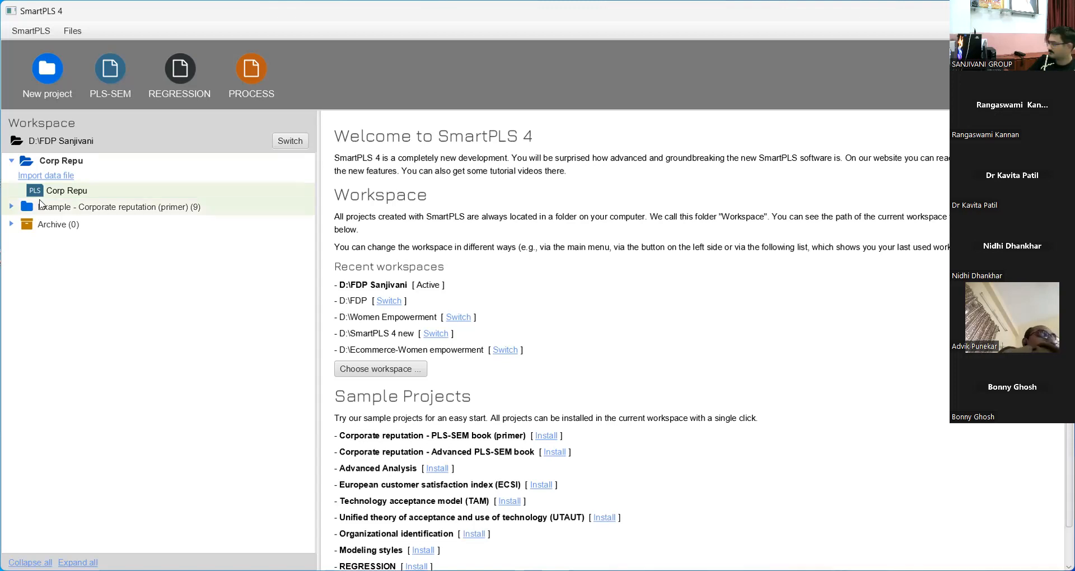
Load Corp_repu.csv for import into the Corp Repu project and set the serviceprovider scale to Categorical.
left_click(49, 177)
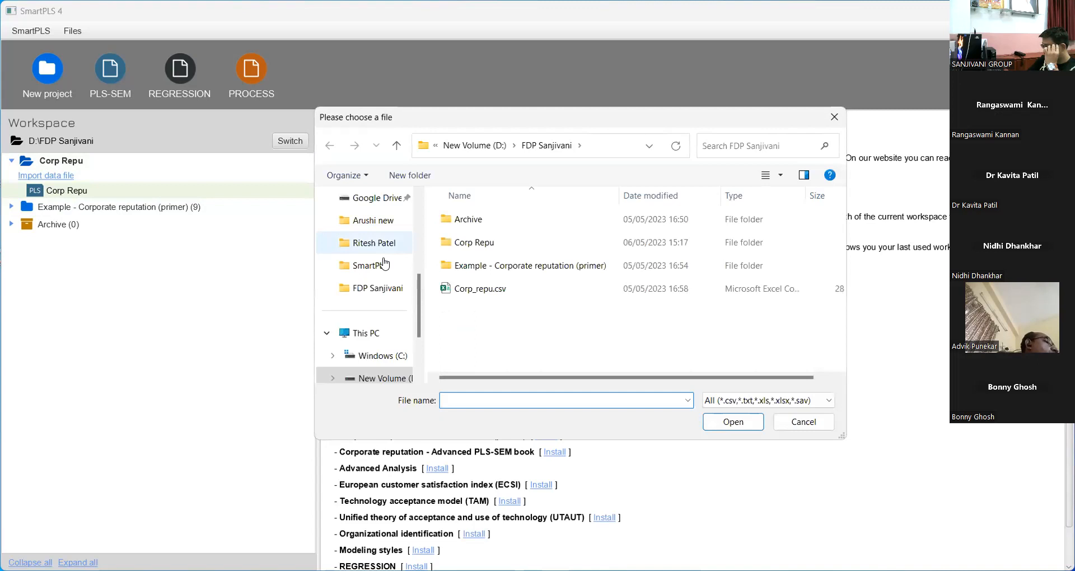
left_click(478, 290)
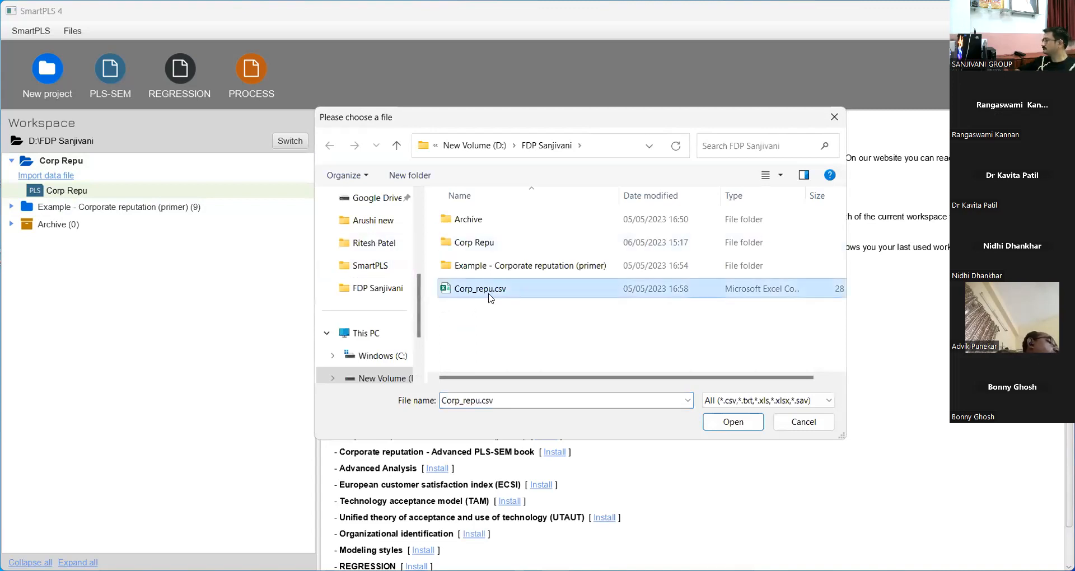
left_click(740, 426)
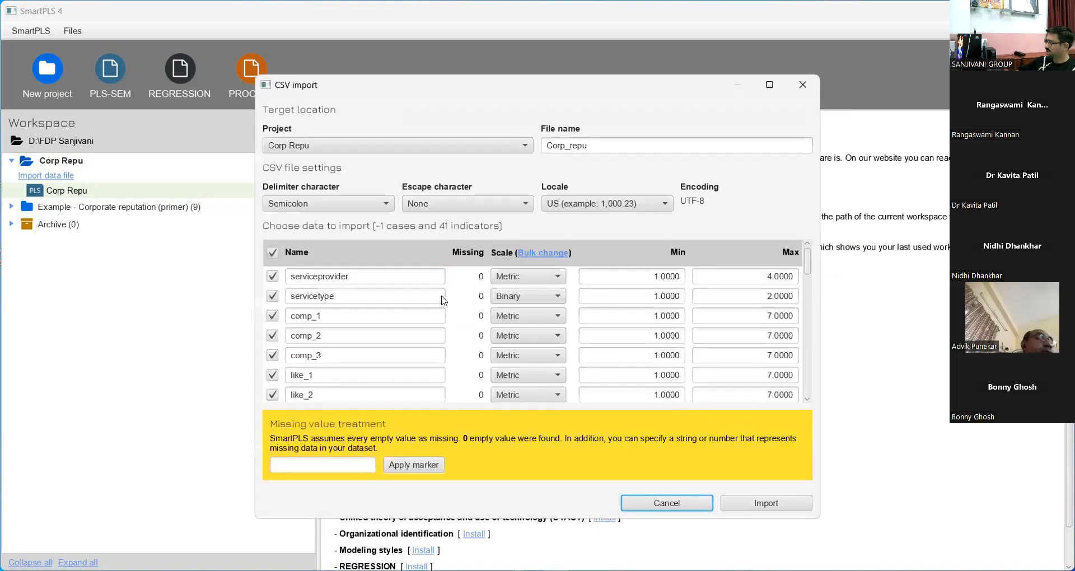
left_click(560, 278)
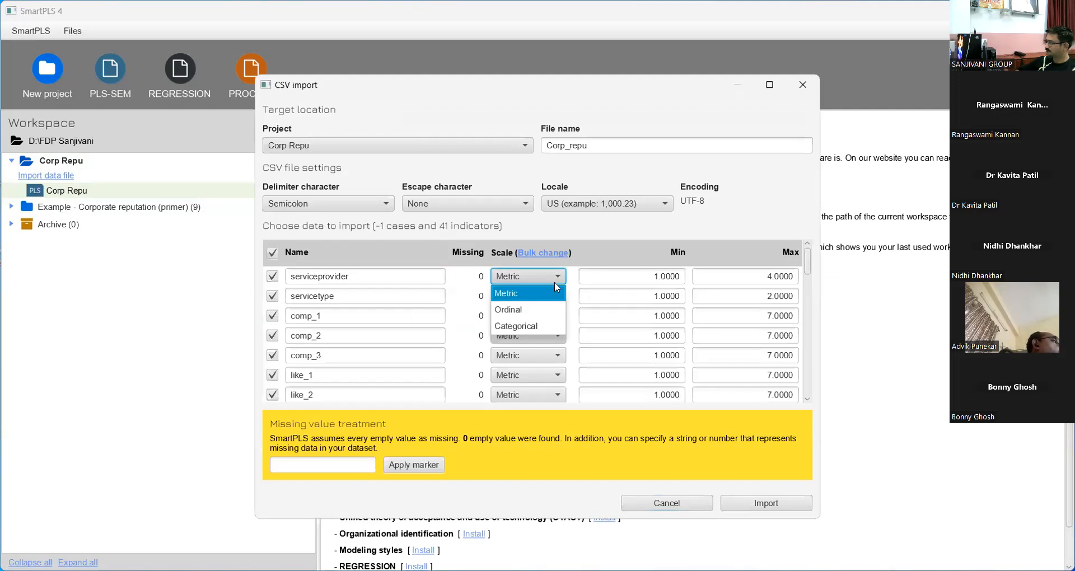
left_click(544, 323)
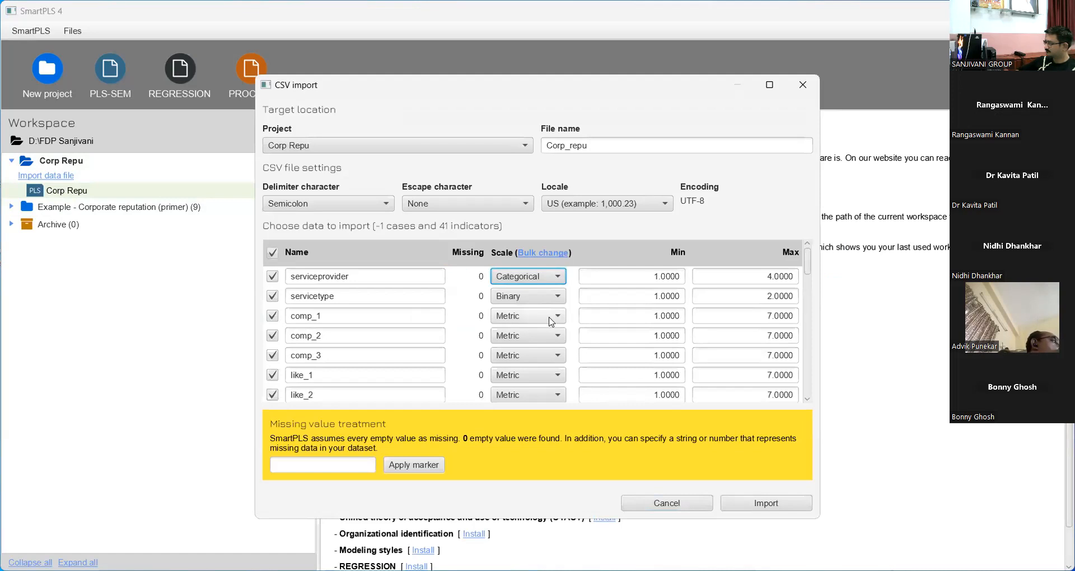
Check the minimum values of the indicators around cusl_1, and cancel the Corp_repu import without choosing another file.
scroll(540, 329, "down", 2)
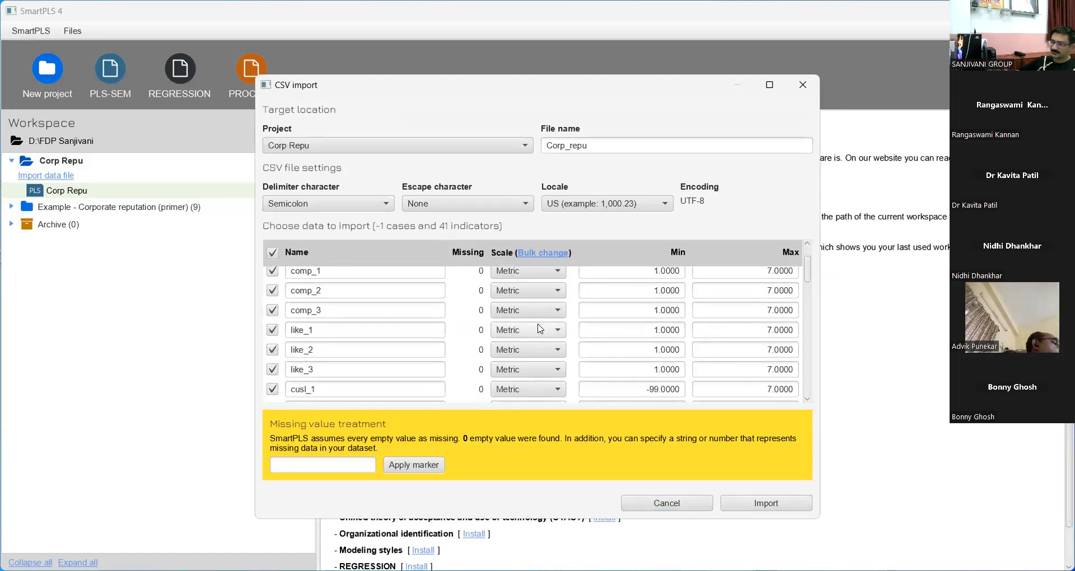
scroll(540, 328, "up", 2)
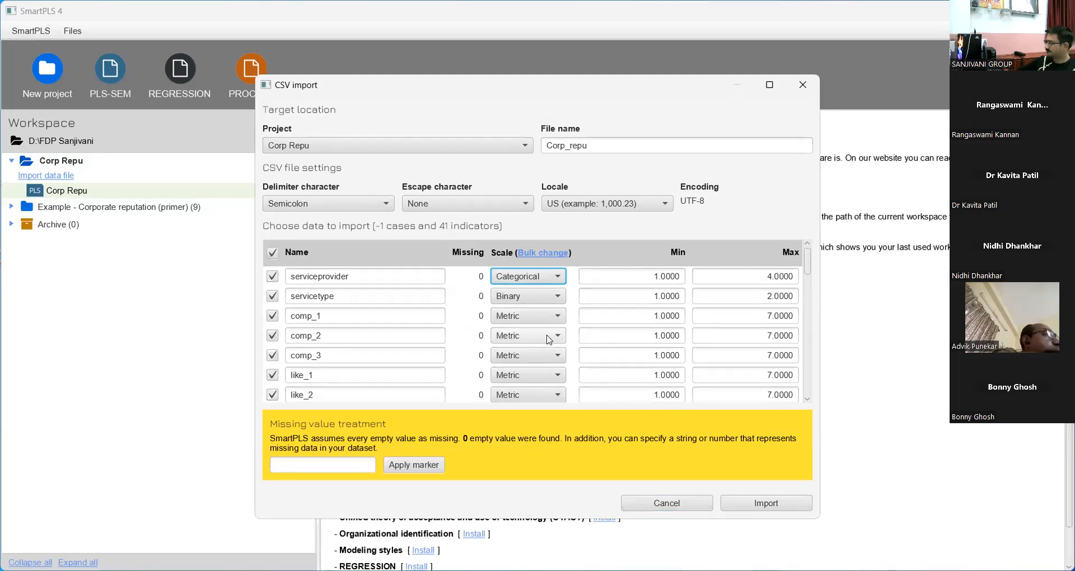
scroll(549, 340, "down", 2)
scroll(550, 340, "down", 3)
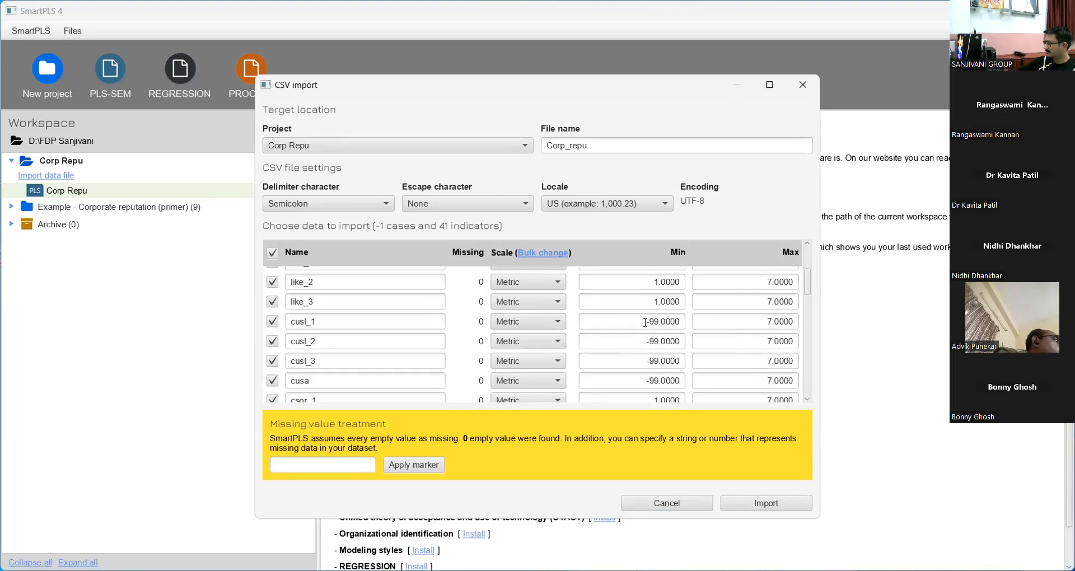
left_click_drag(645, 322, 654, 324)
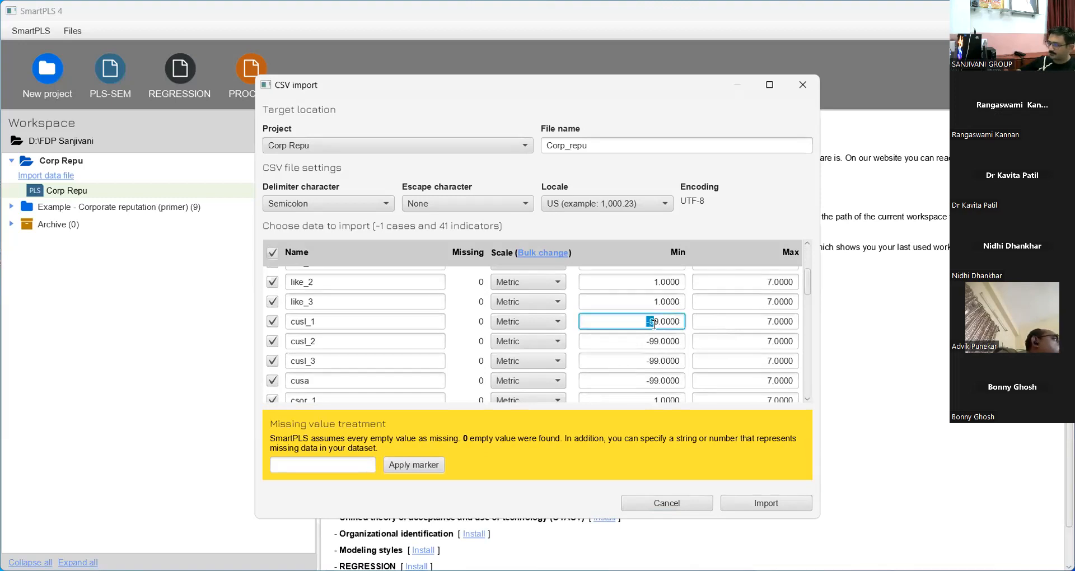
left_click(810, 84)
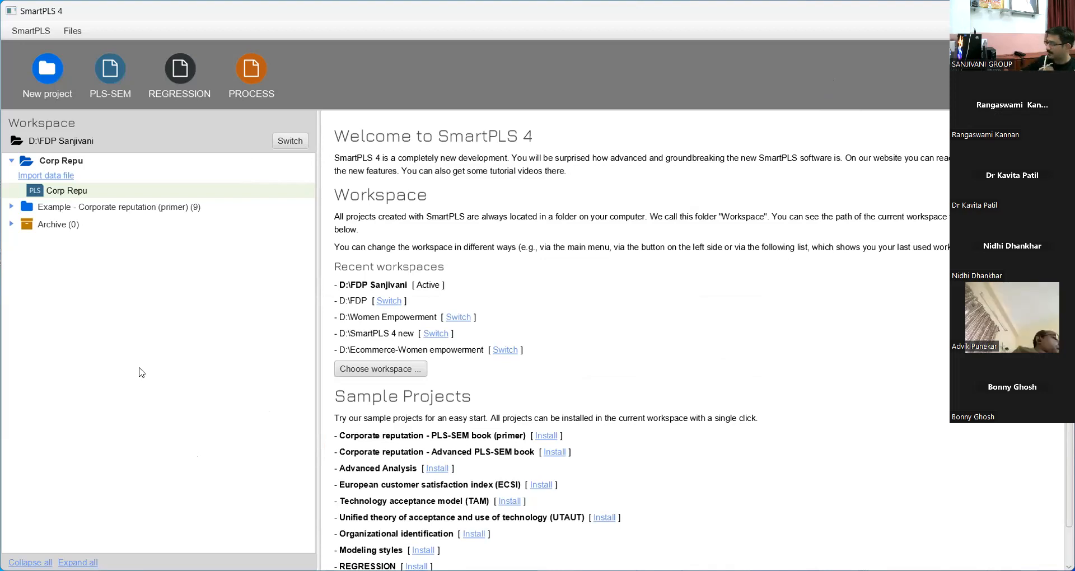
left_click(33, 176)
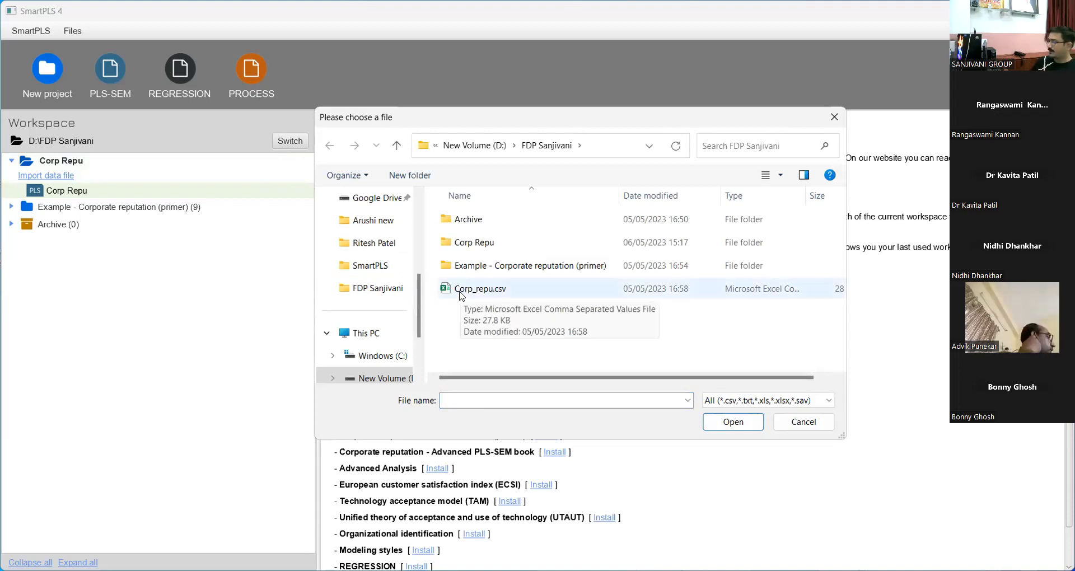
left_click(826, 424)
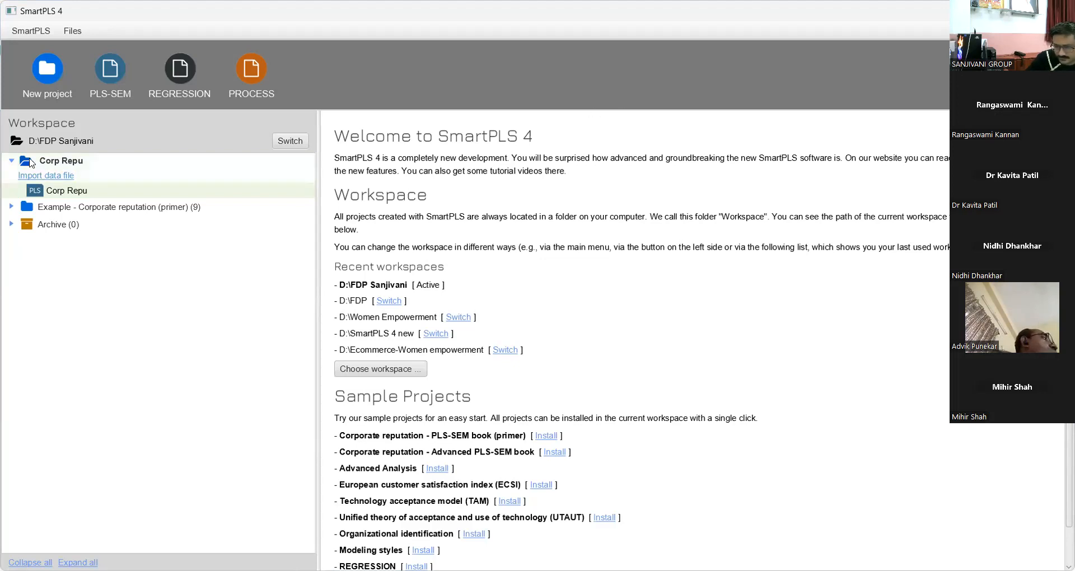
Load corporate_reputation_data.csv for import into the Corp Repu project and review the indicators' scales and minimum values.
left_click(57, 177)
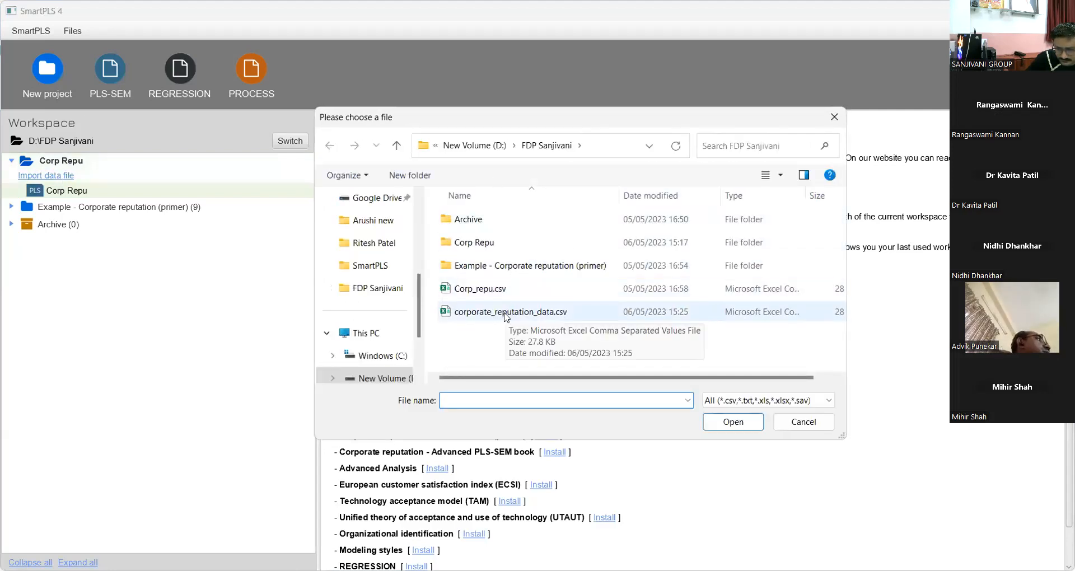
left_click(505, 316)
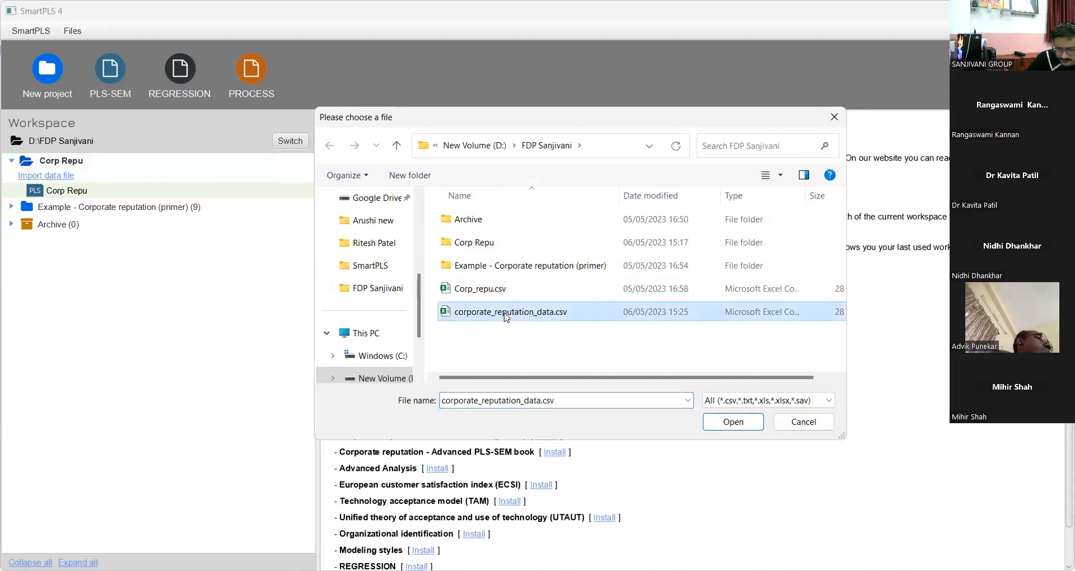
left_click(738, 424)
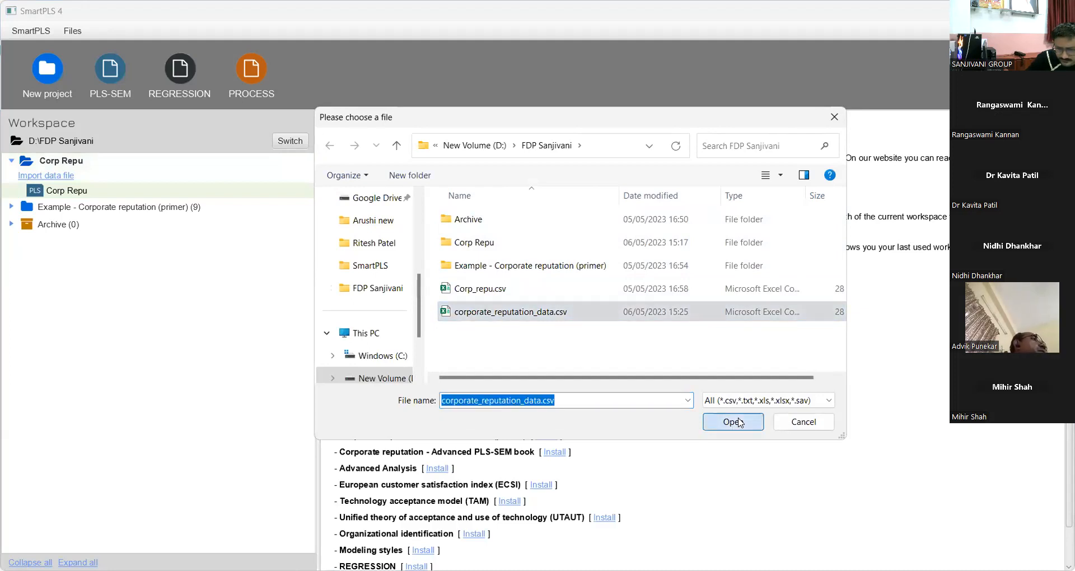
scroll(615, 322, "down", 3)
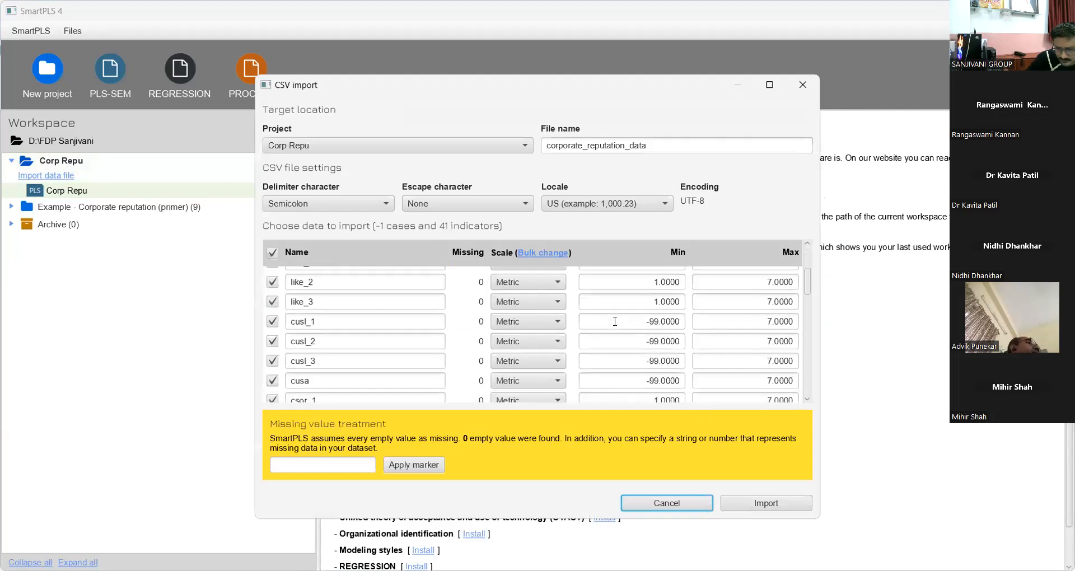
scroll(615, 321, "up", 1)
scroll(617, 326, "down", 1)
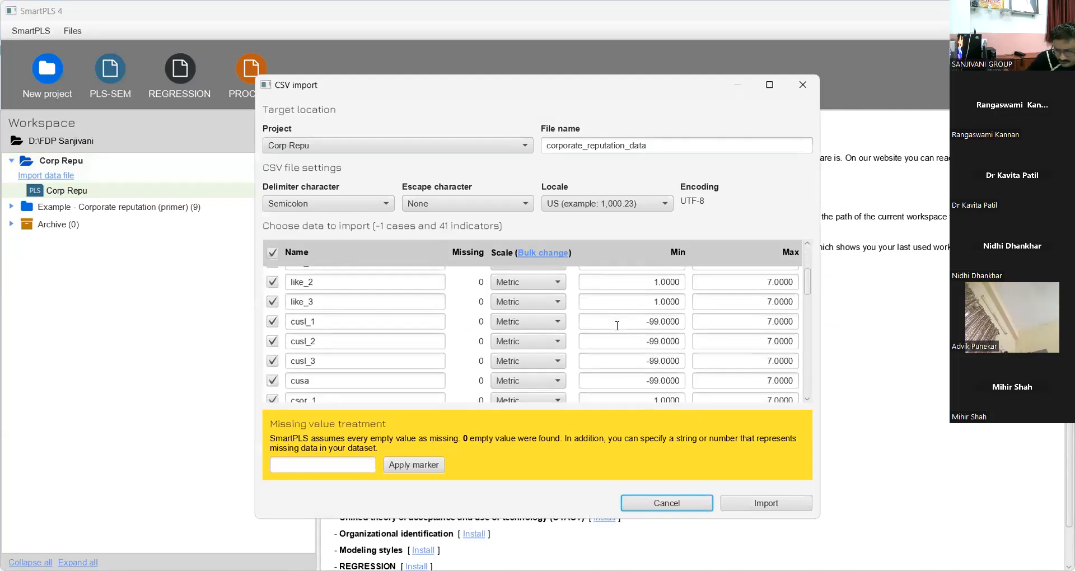
scroll(617, 326, "up", 3)
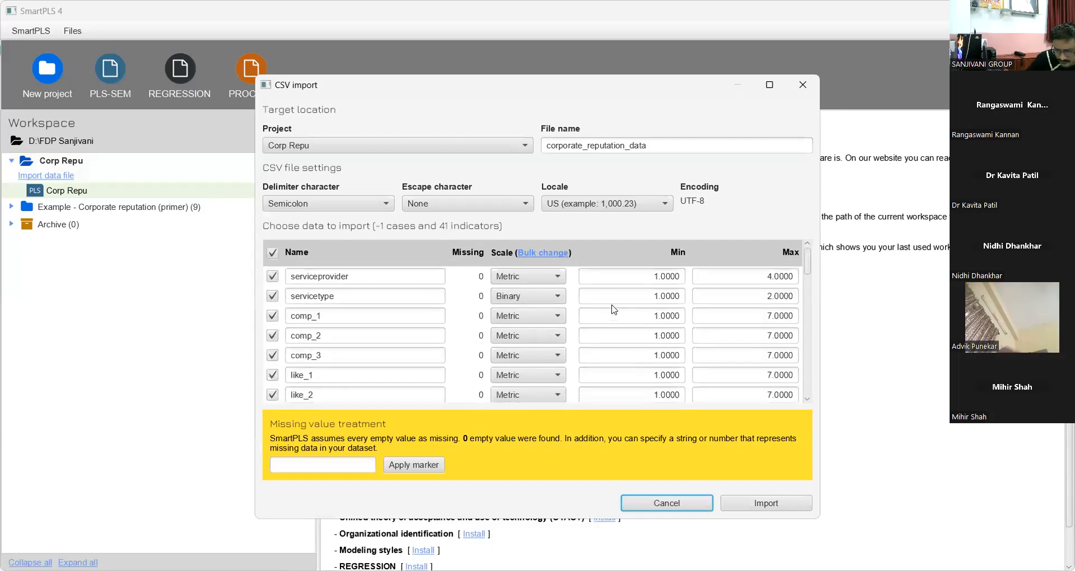
Set the serviceprovider scale to Categorical and apply -99 as the missing value marker for the data to import.
left_click(556, 277)
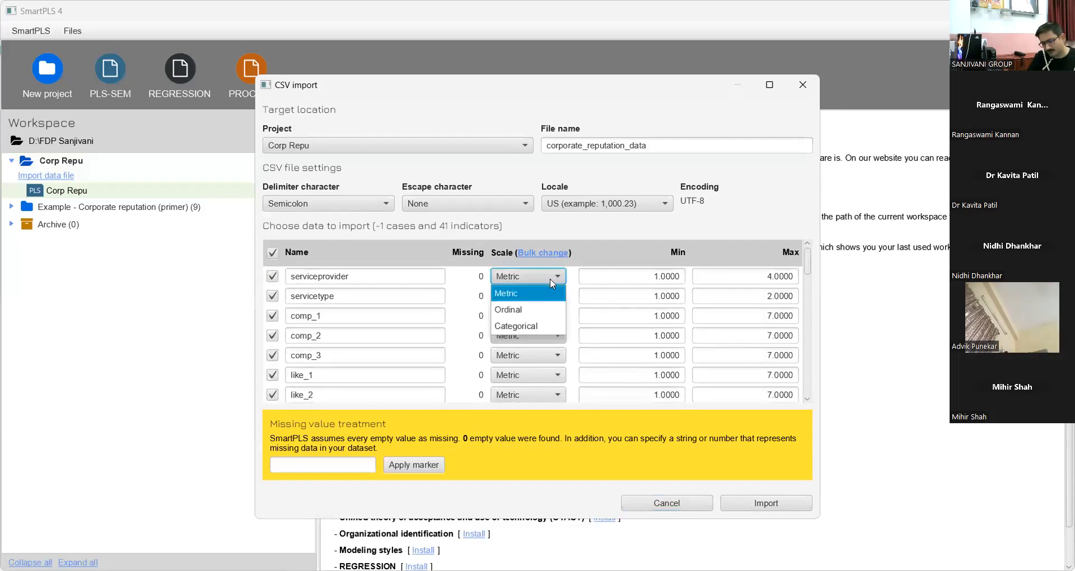
left_click(534, 327)
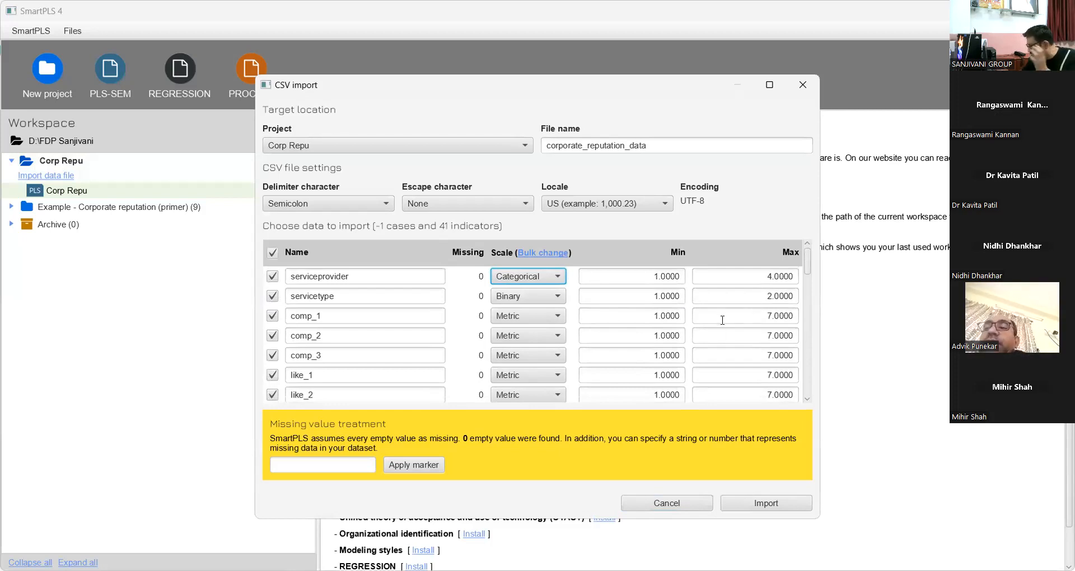
left_click(331, 465)
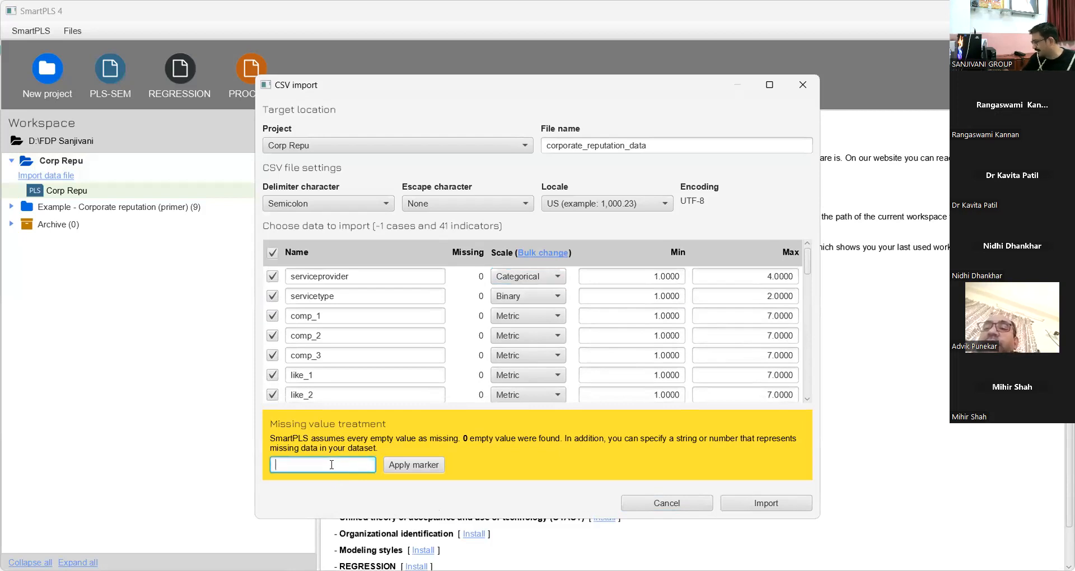
type("-99")
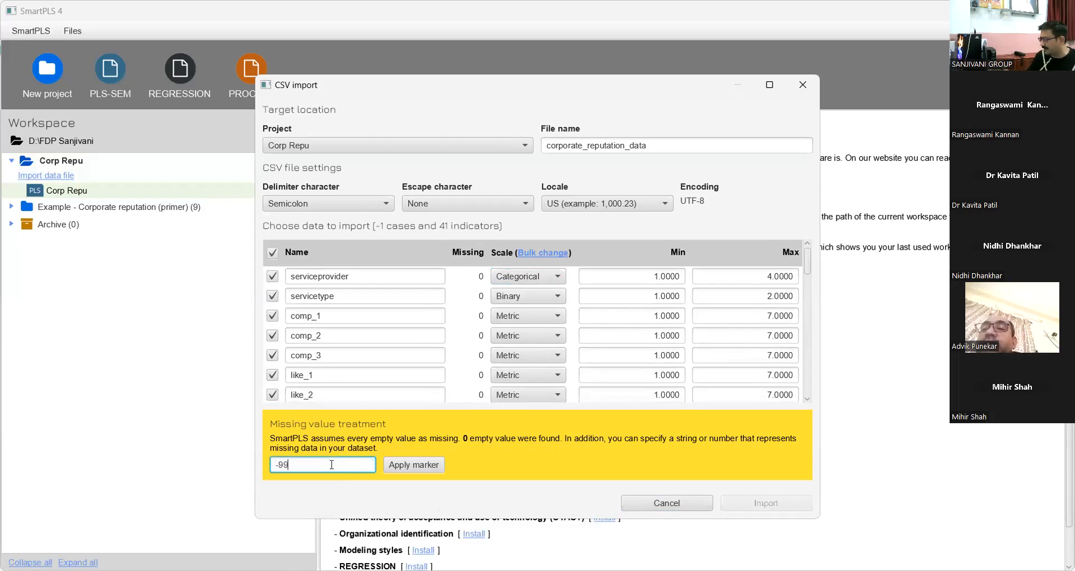
left_click(411, 465)
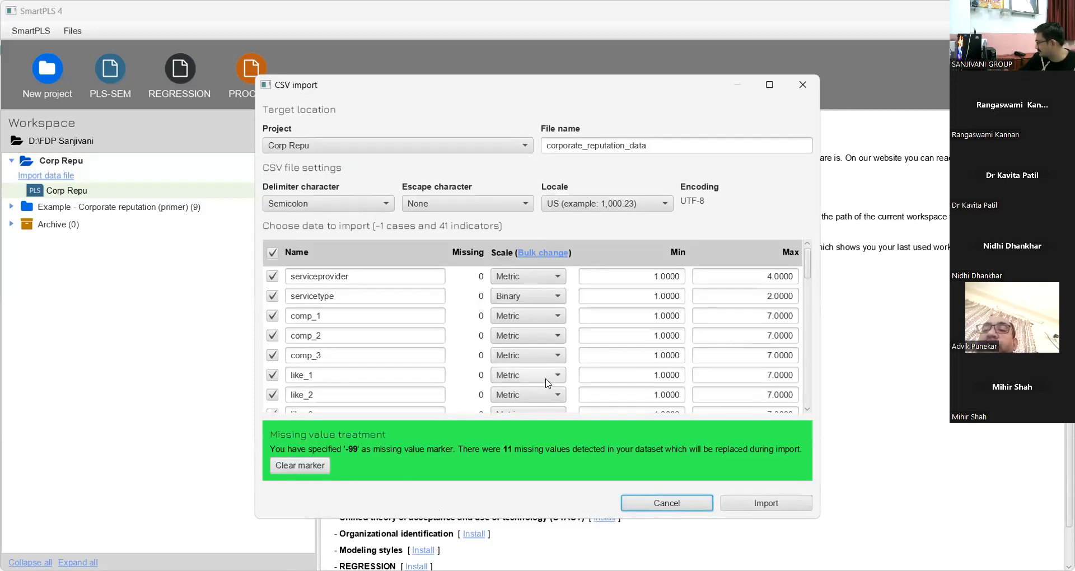
Set the serviceprovider scale to Categorical again, check the remaining indicators and import corporate_reputation_data into the Corp Repu project.
scroll(624, 336, "down", 2)
scroll(627, 336, "up", 3)
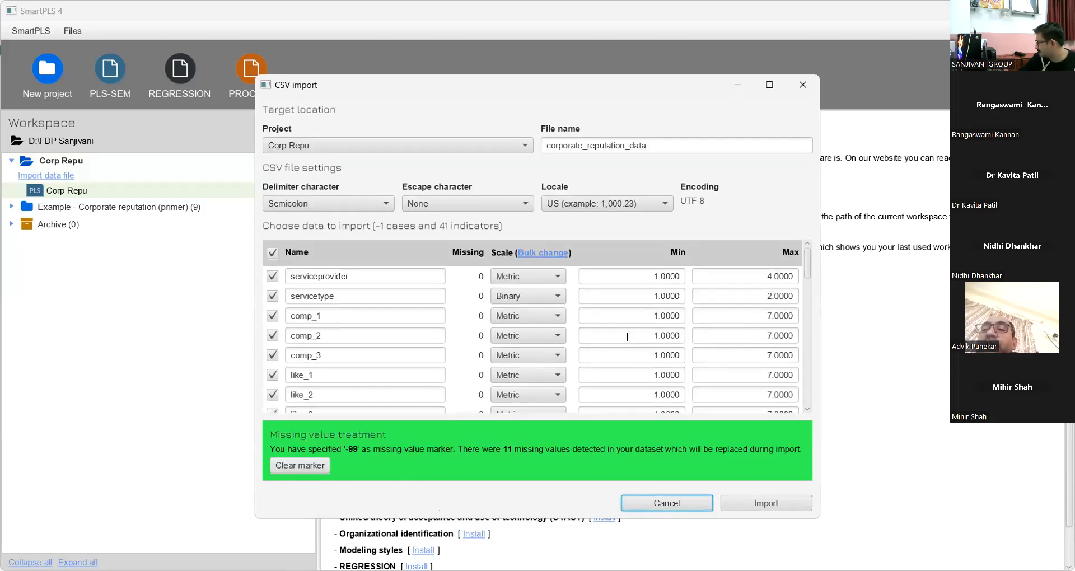
left_click(557, 279)
left_click(534, 320)
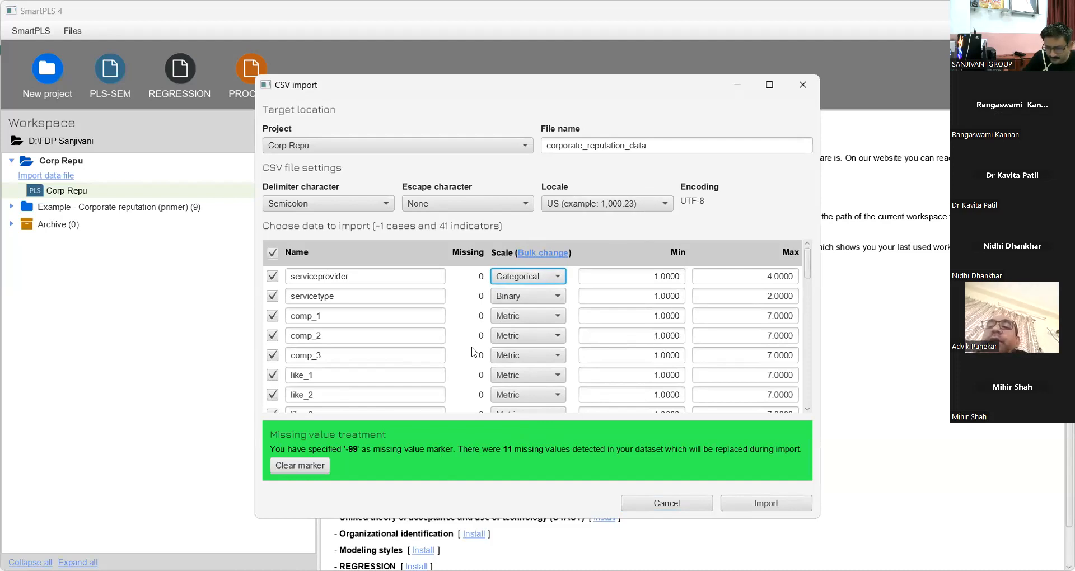
scroll(615, 325, "down", 6)
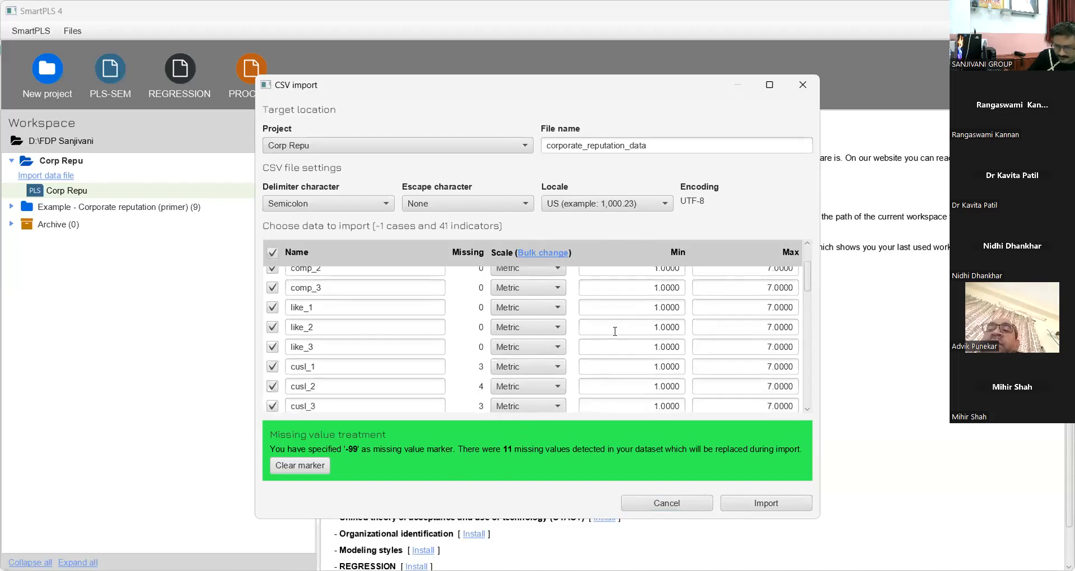
scroll(615, 326, "down", 3)
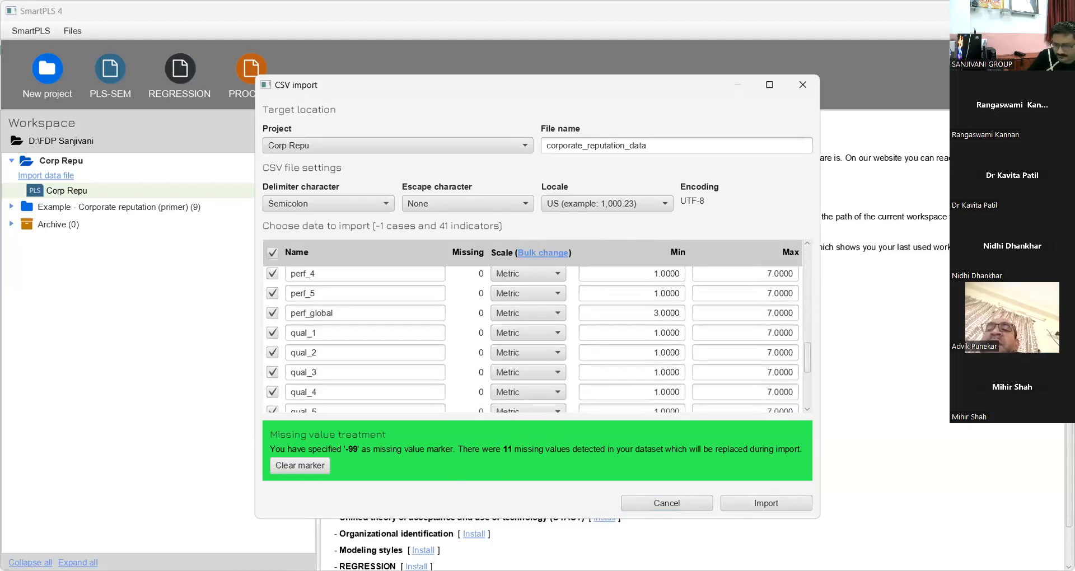
left_click(789, 507)
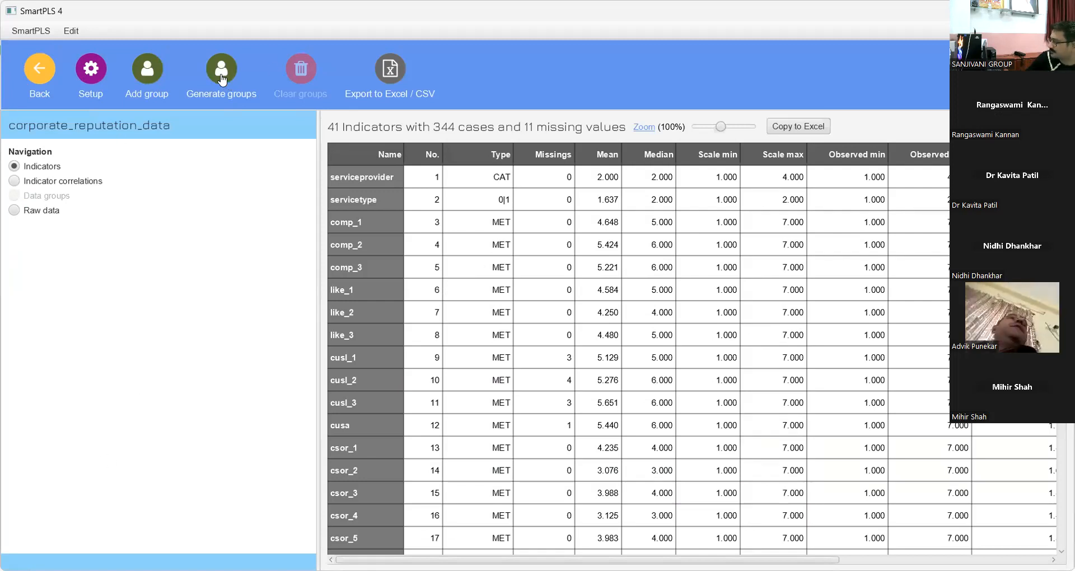
Generate data groups from the serviceprovider indicator with the name pattern SP_$0.
left_click(221, 80)
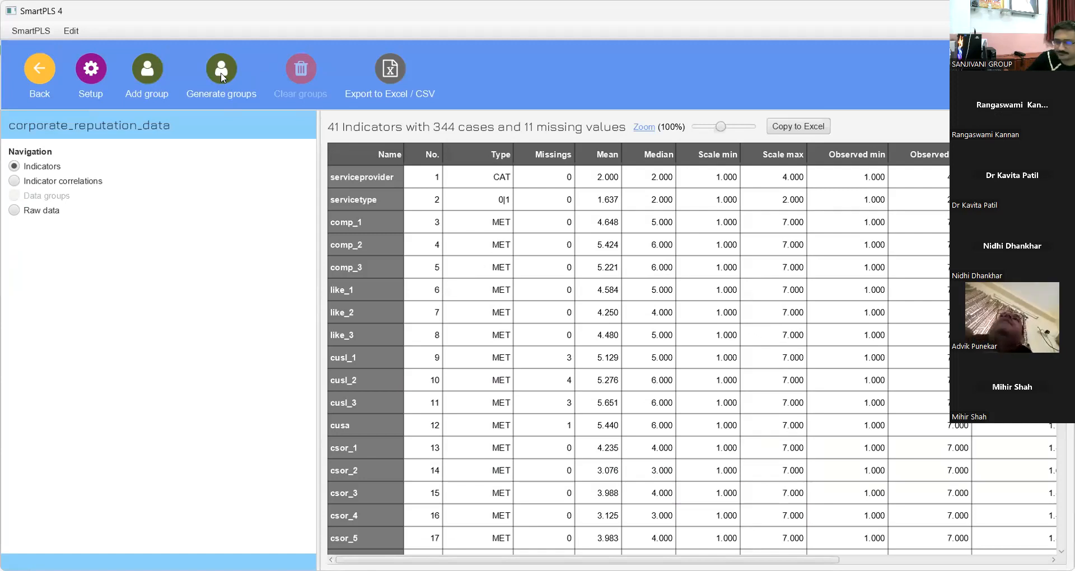
scroll(443, 237, "down", 3)
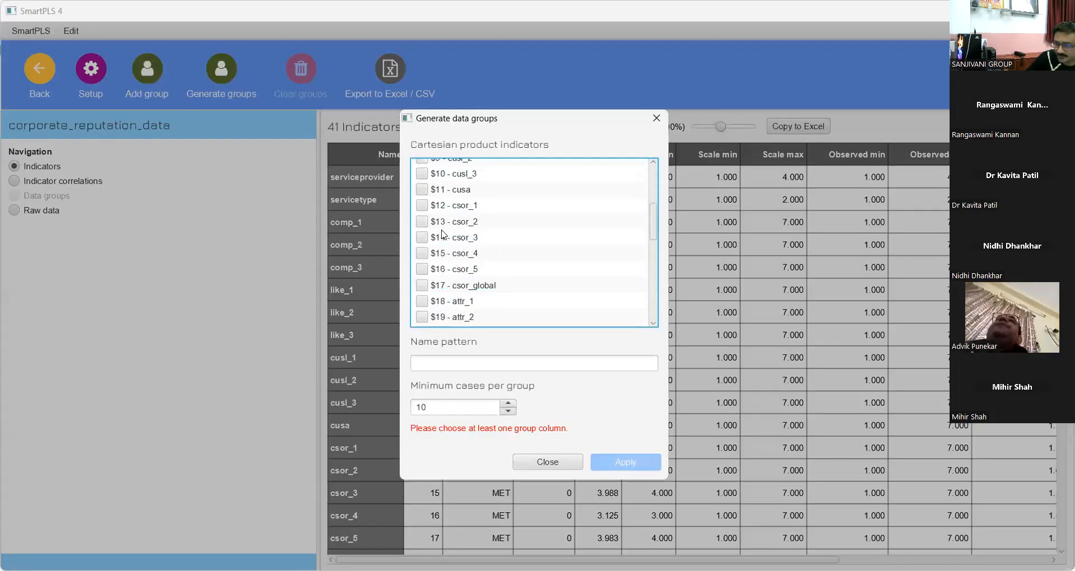
scroll(443, 234, "down", 4)
scroll(442, 234, "up", 7)
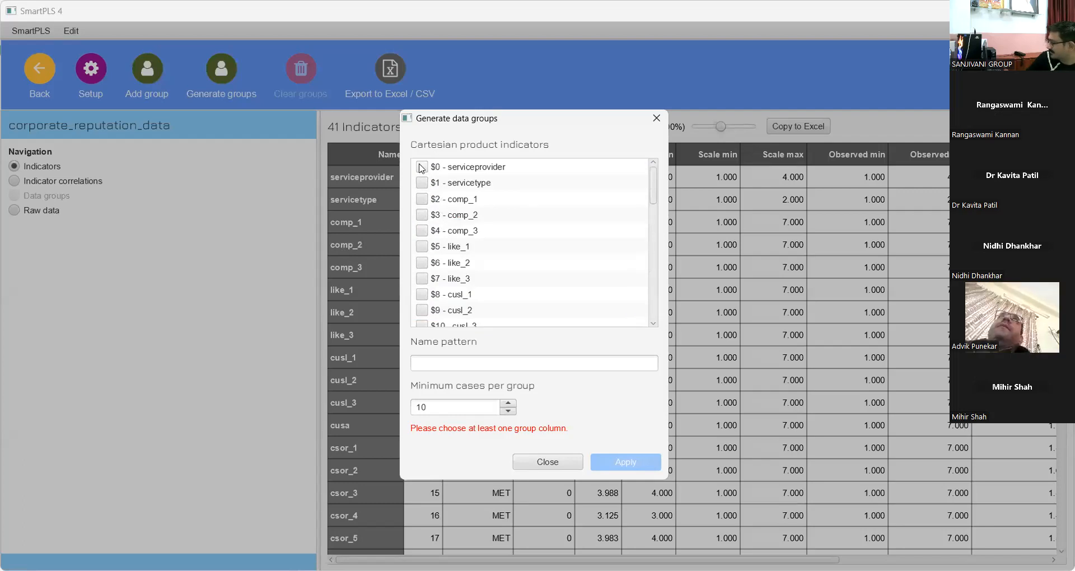
left_click(421, 166)
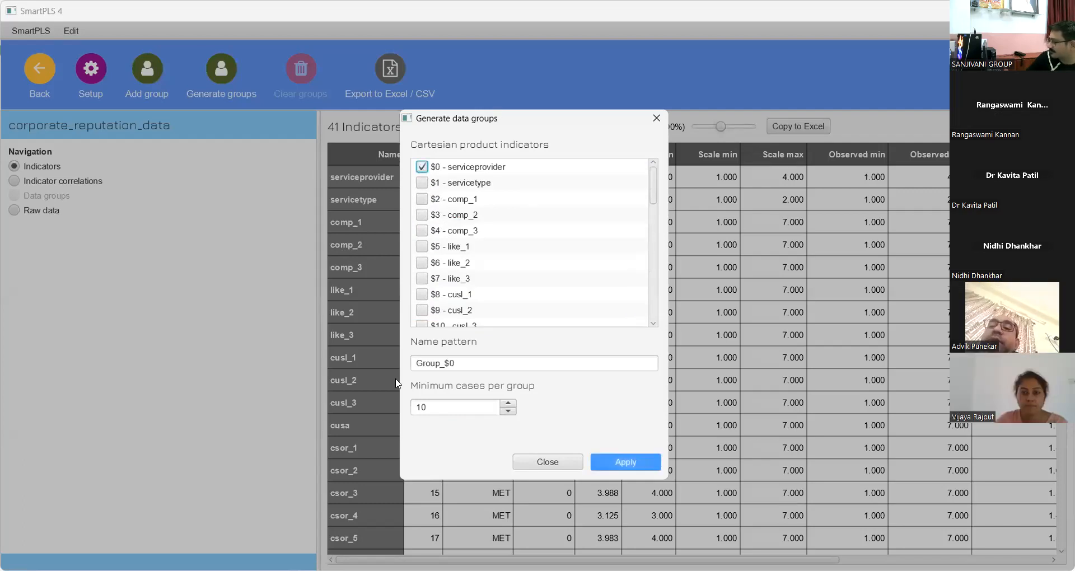
left_click(439, 362)
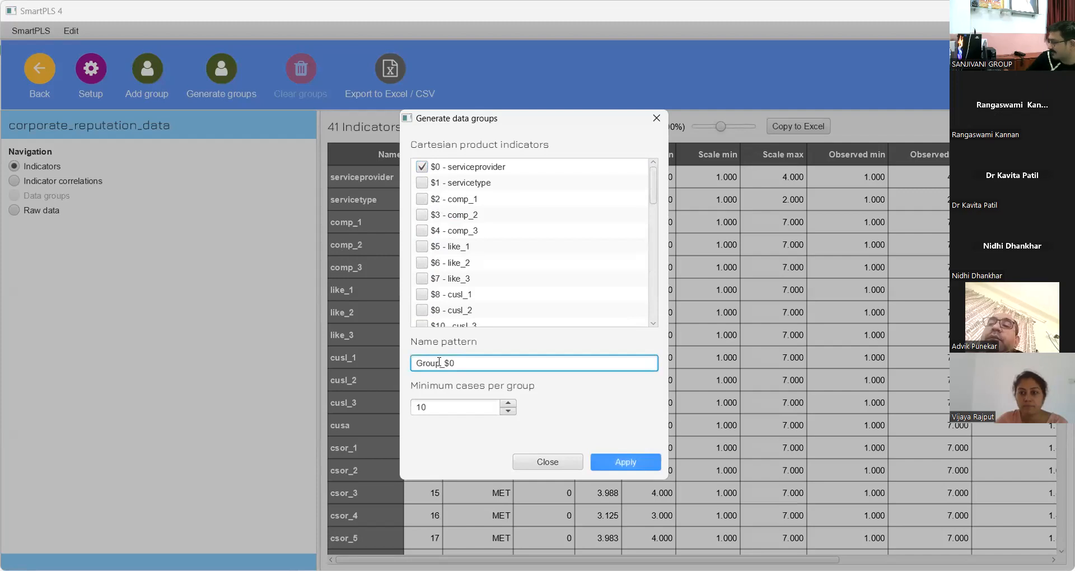
left_click_drag(439, 363, 415, 365)
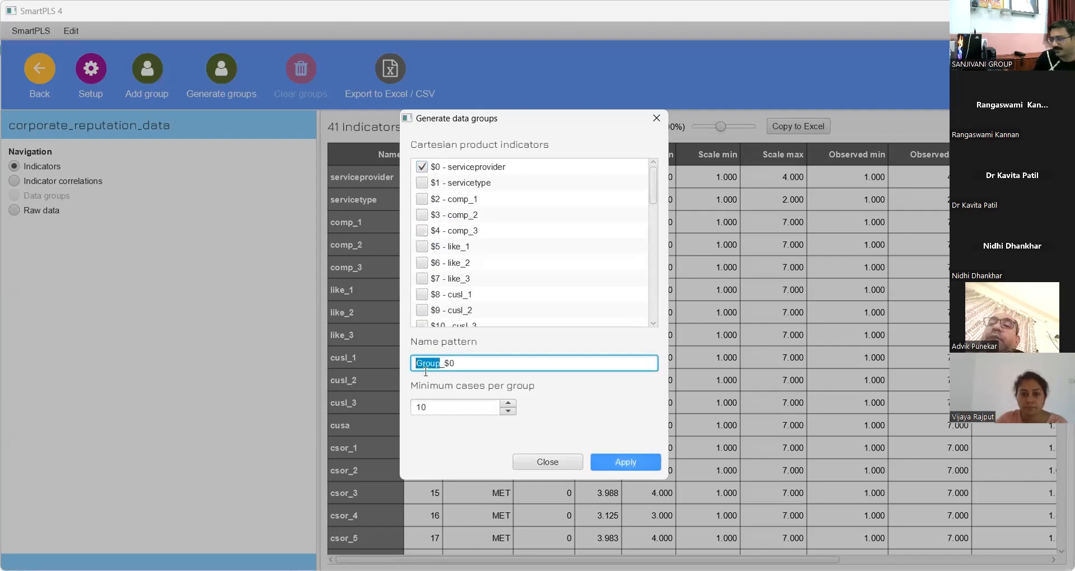
type("SP")
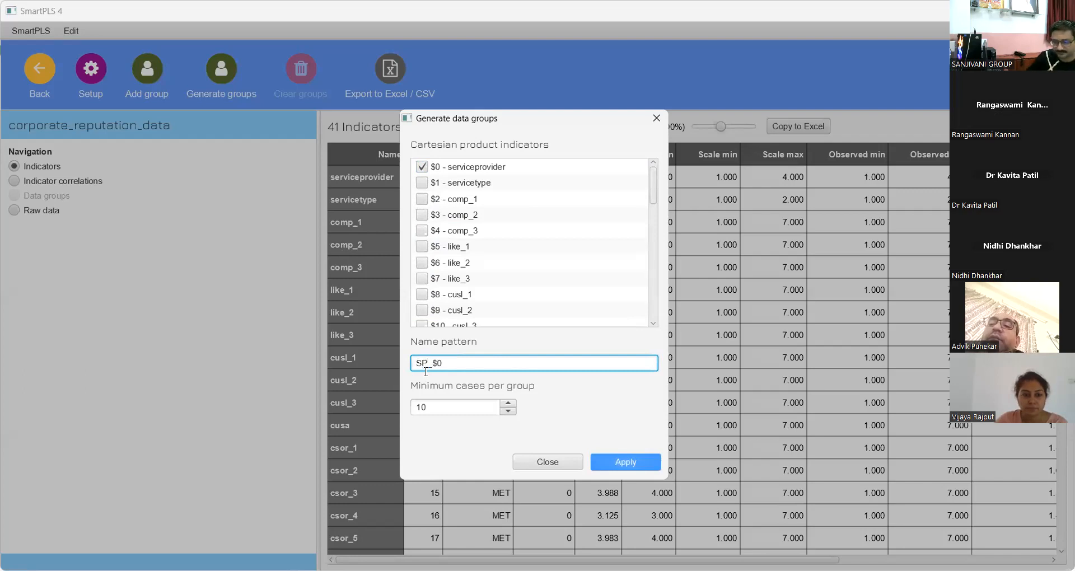
left_click(637, 467)
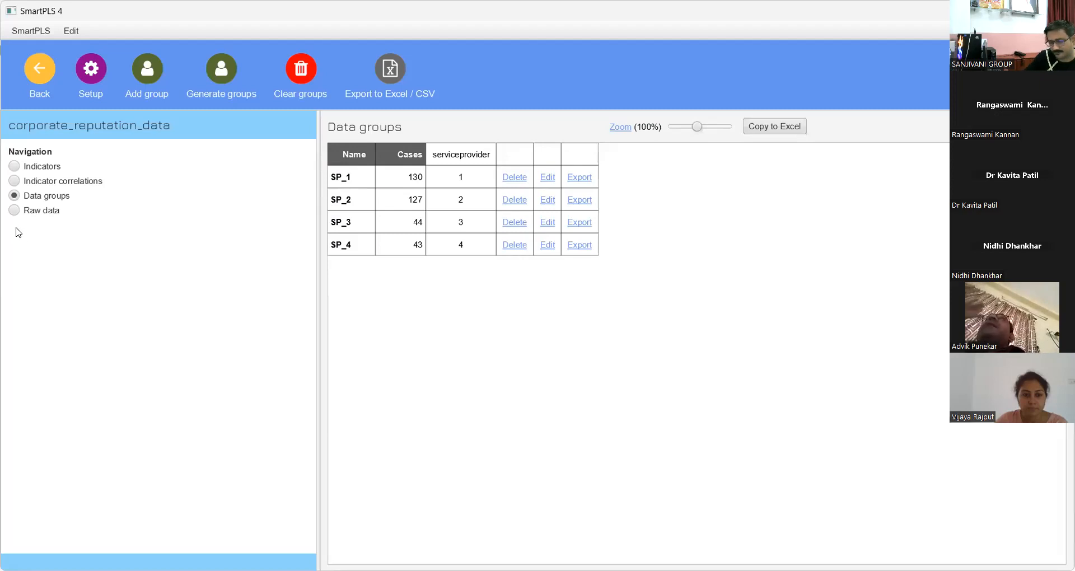
Review the dataset's indicators, look at the Corp Repu model with its linked data, and return to the workspace.
left_click(36, 168)
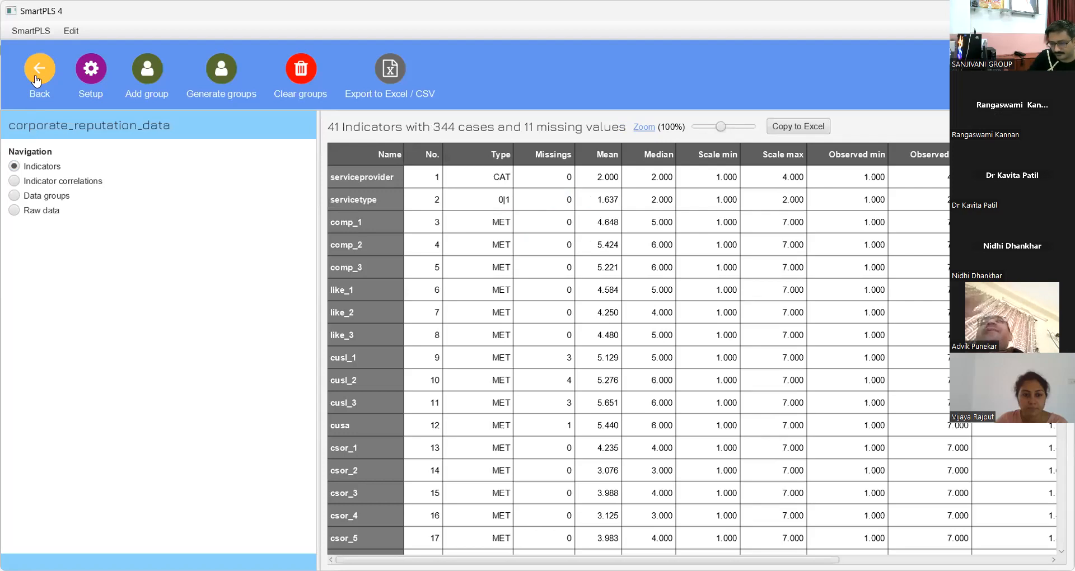
left_click(36, 80)
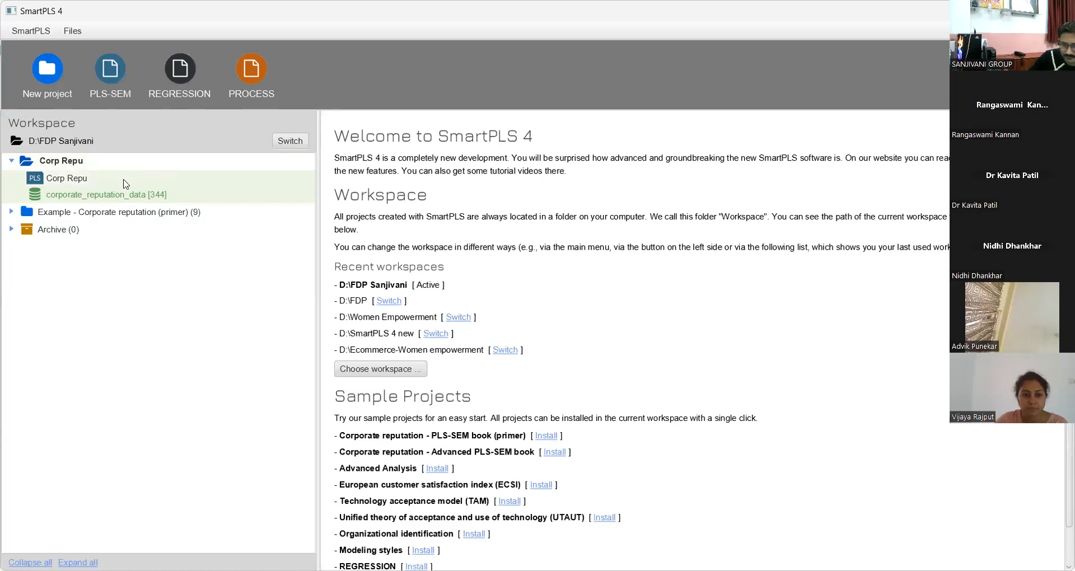
left_click(86, 178)
double_click(85, 178)
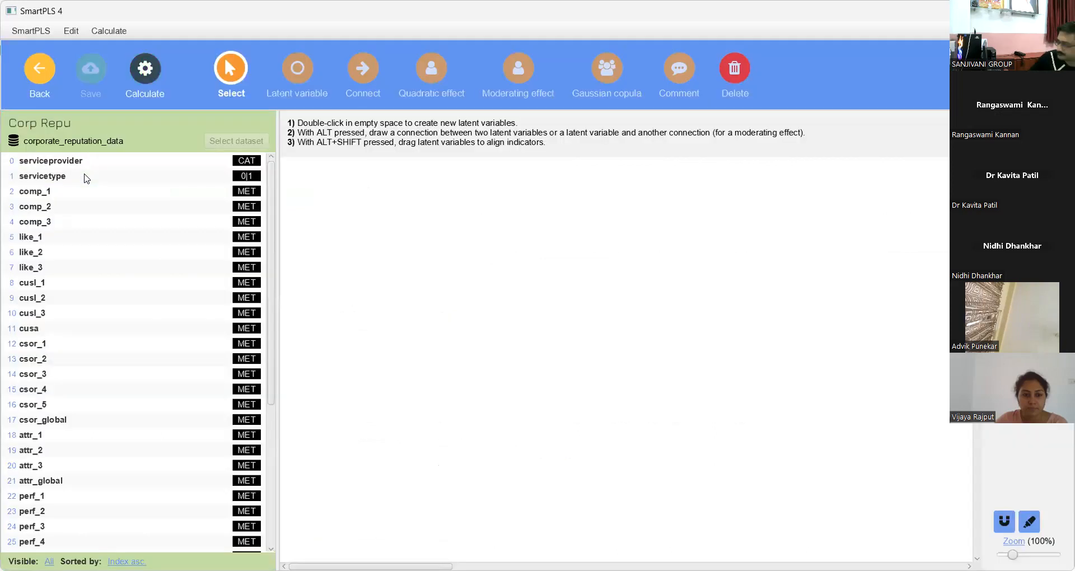
left_click(45, 69)
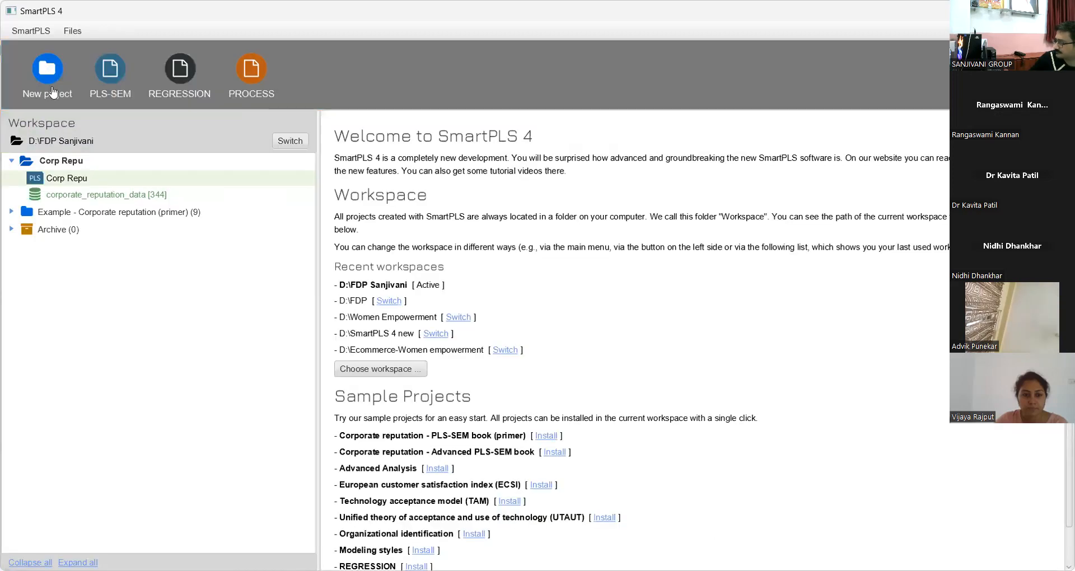
Reopen corporate_reputation_data and generate data groups from the serviceprovider indicator with the name pattern Serv_pro_$0.
left_click(90, 196)
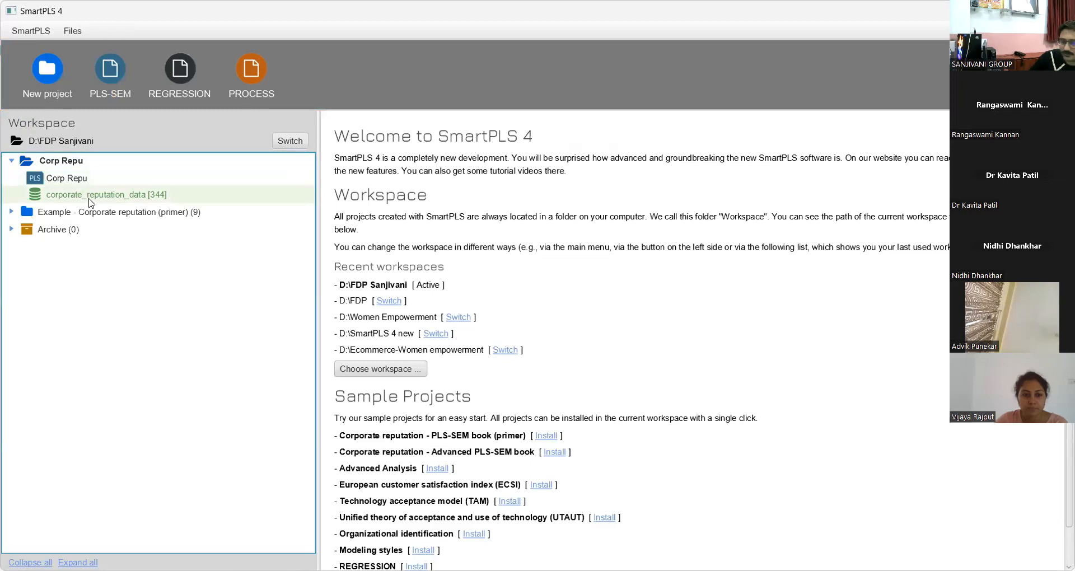
double_click(90, 196)
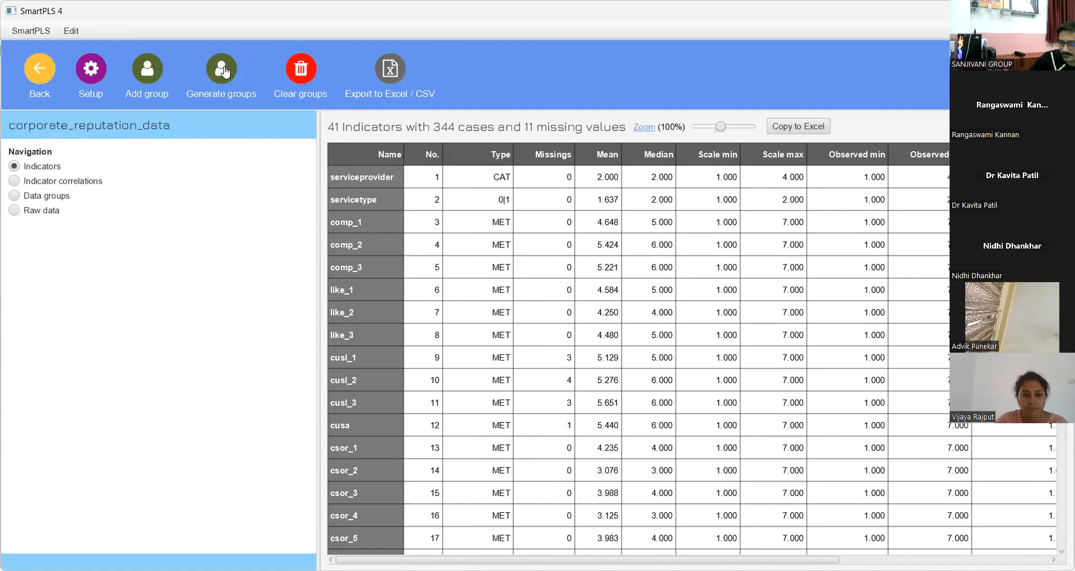
left_click(224, 70)
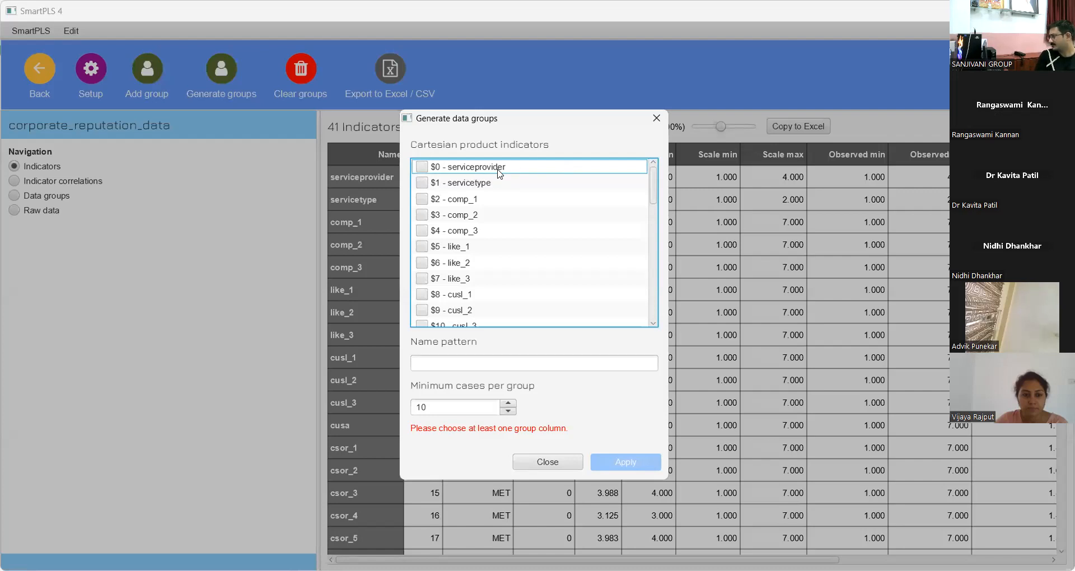
left_click(420, 172)
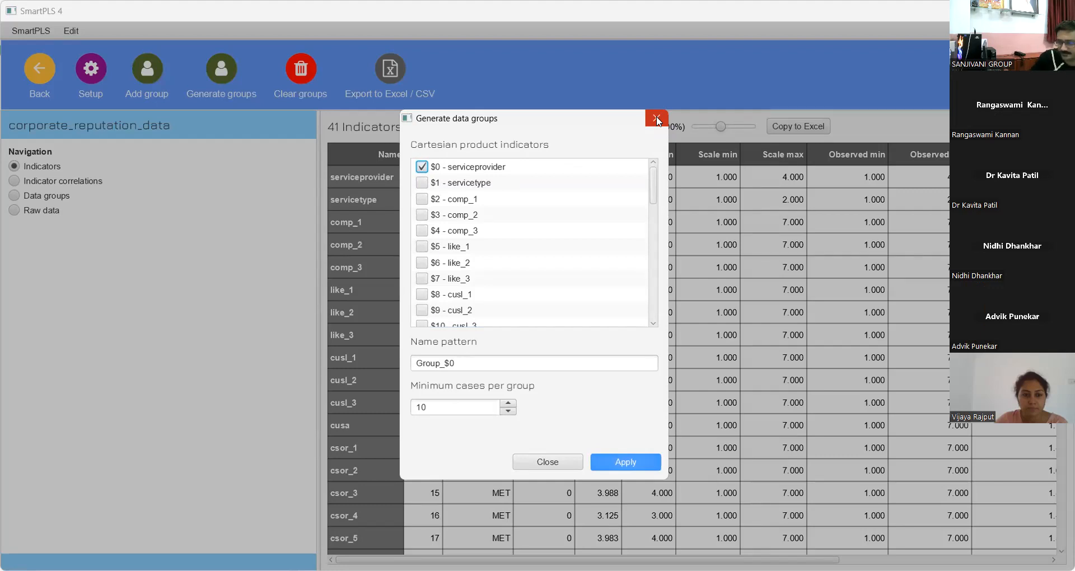
left_click(439, 362)
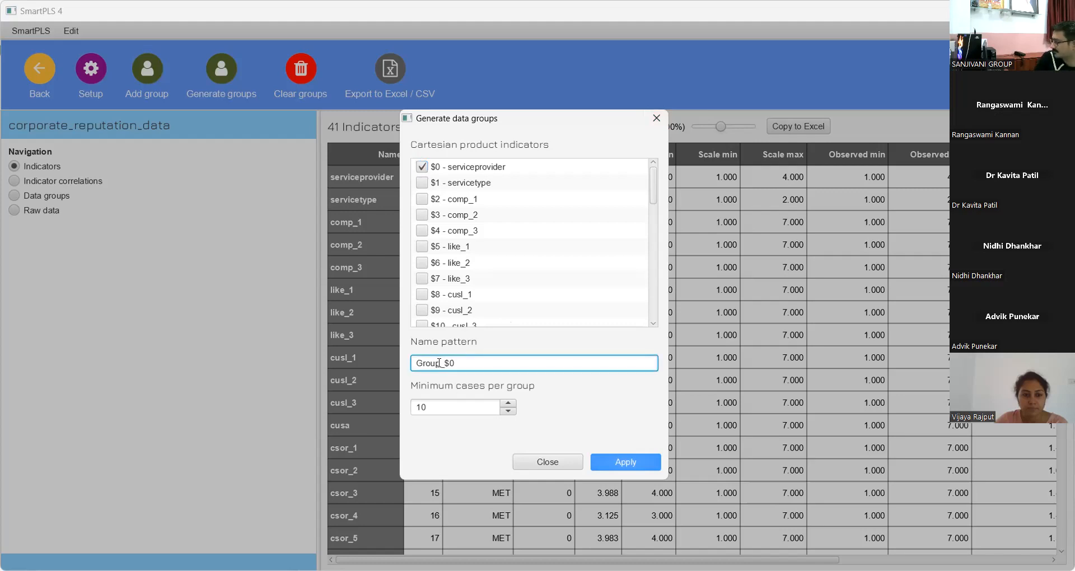
left_click_drag(439, 363, 412, 363)
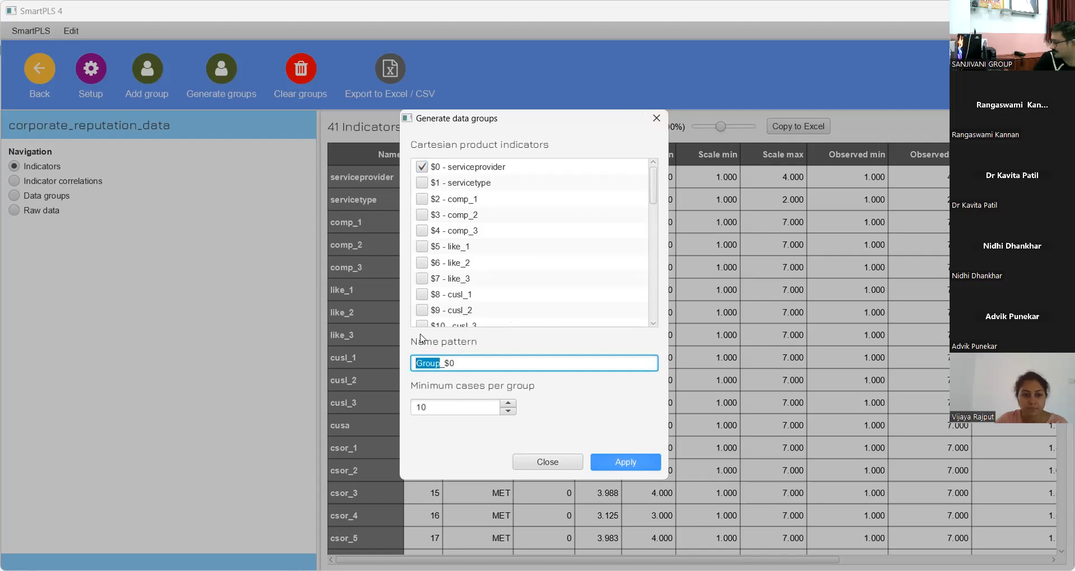
type("Serv")
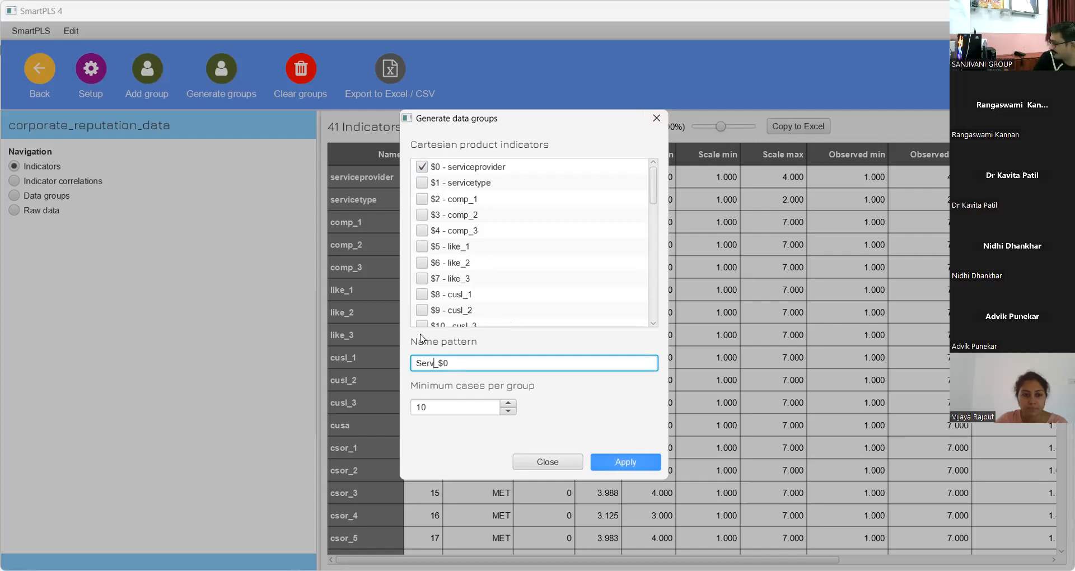
type("_pro_")
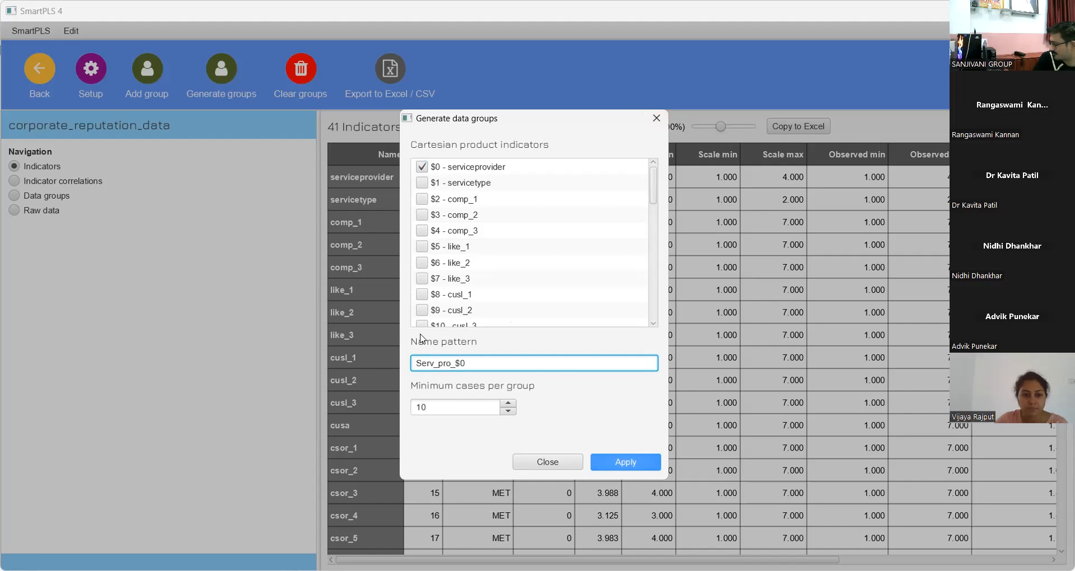
left_click(631, 466)
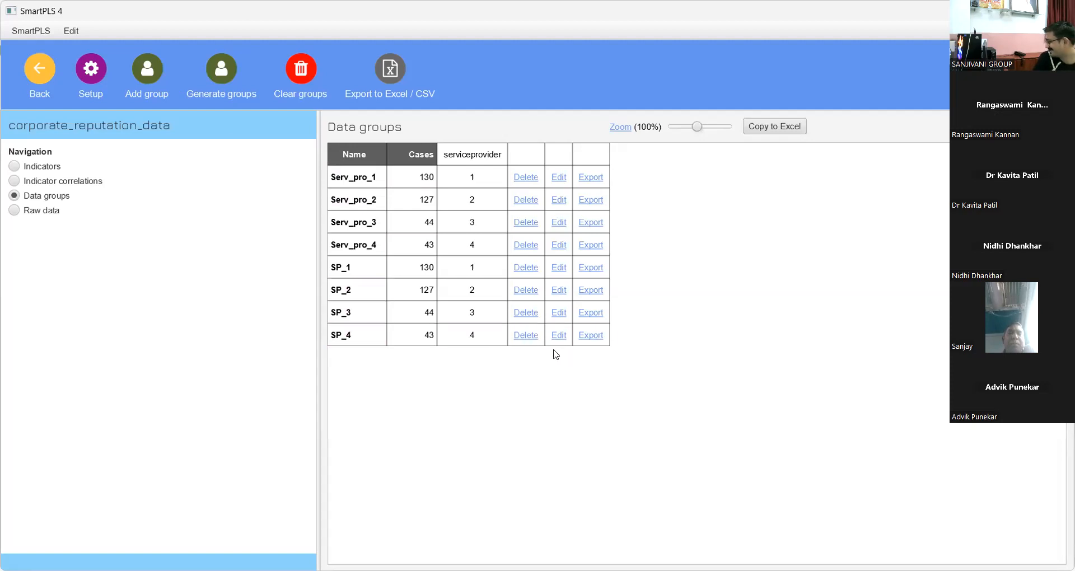
Delete the data groups SP_1 to SP_4 from corporate_reputation_data and return to the workspace.
left_click(535, 340)
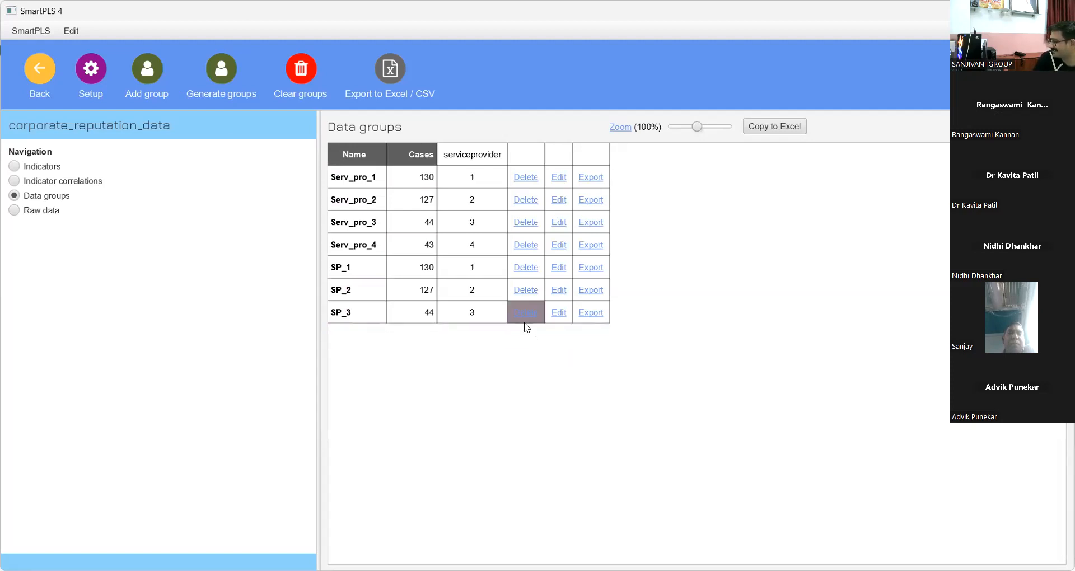
left_click(523, 312)
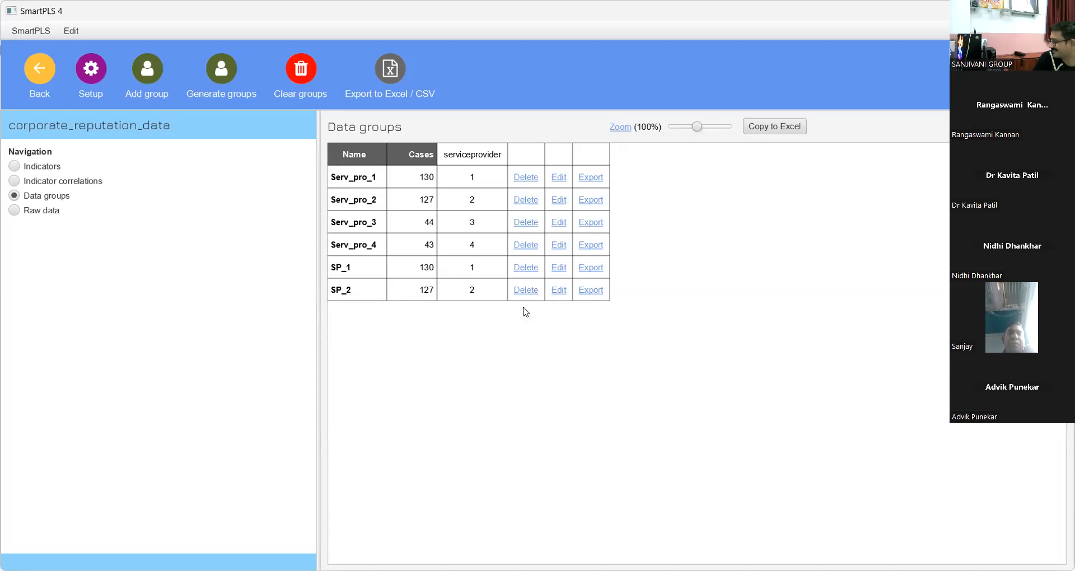
left_click(525, 301)
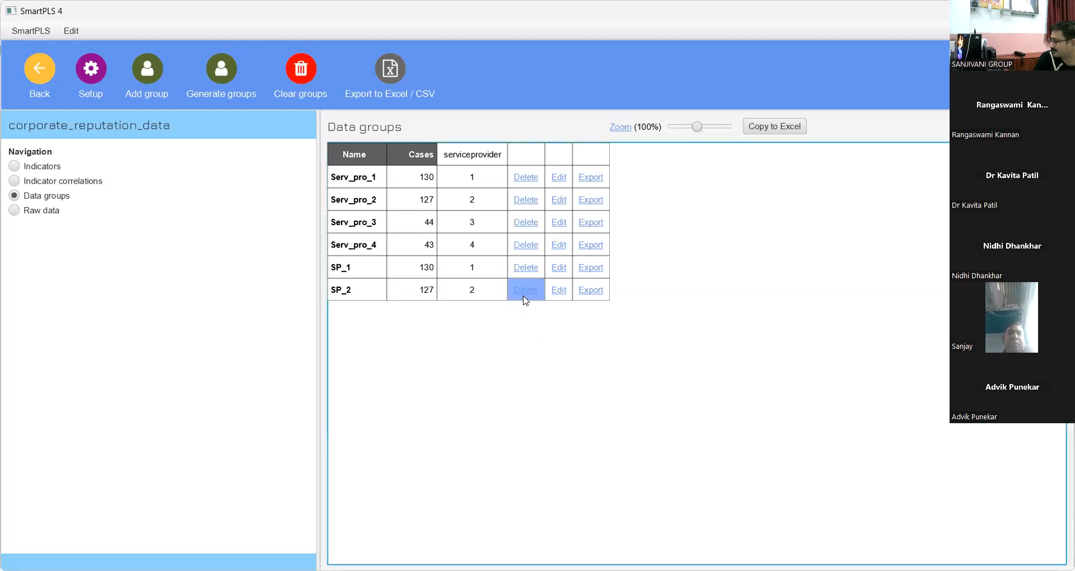
left_click(523, 269)
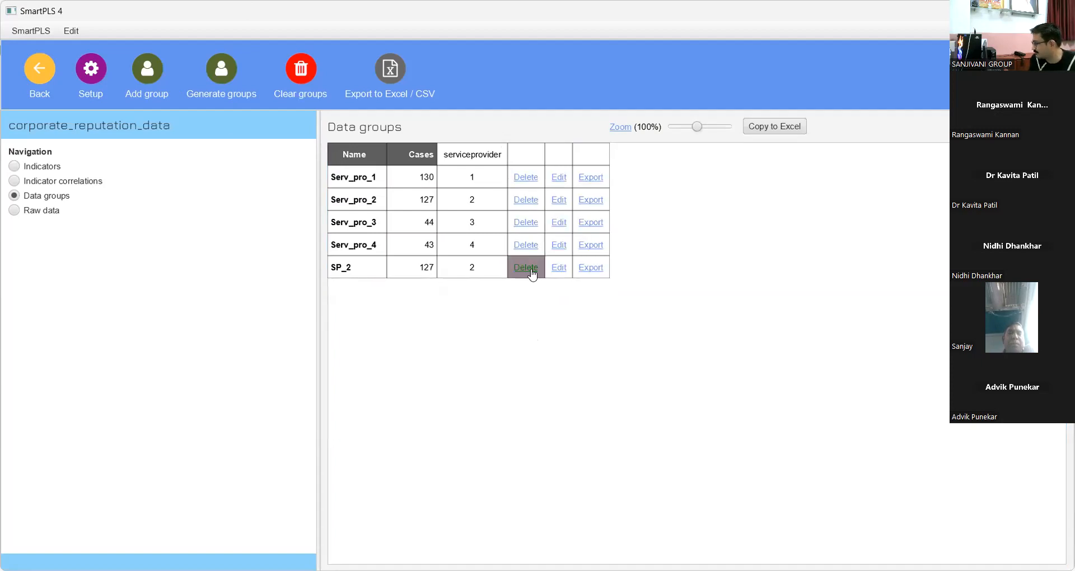
left_click(527, 269)
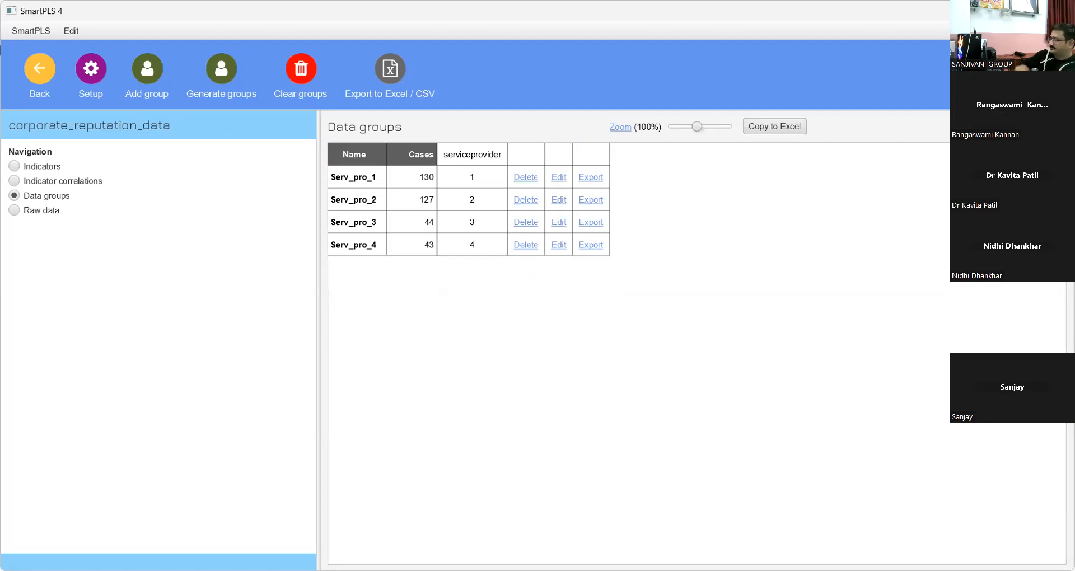
left_click(34, 71)
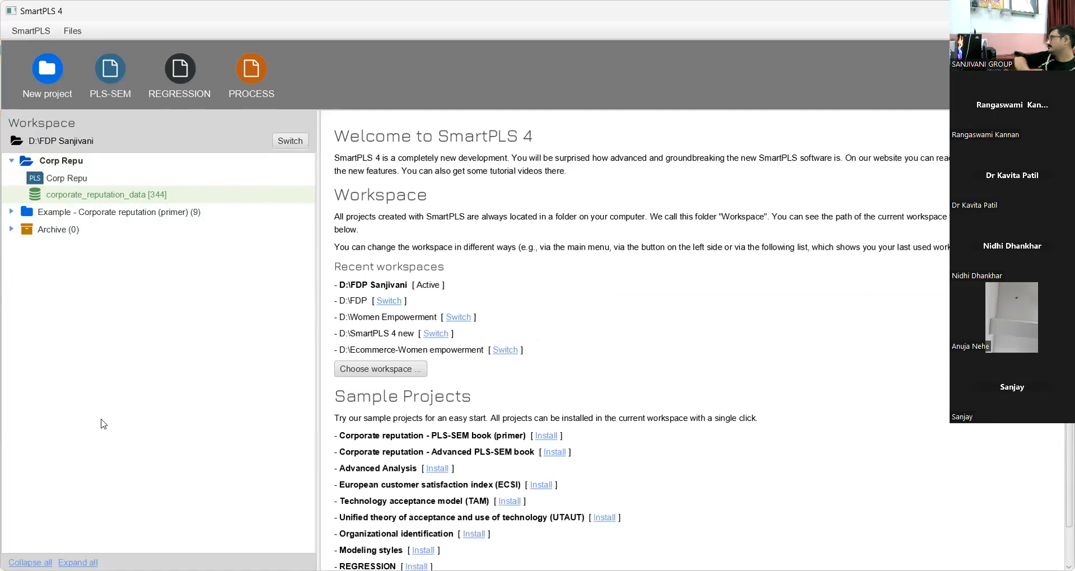
Open the Corp Repu model and create a latent variable named comp from the indicators comp_1, comp_2 and comp_3.
double_click(73, 178)
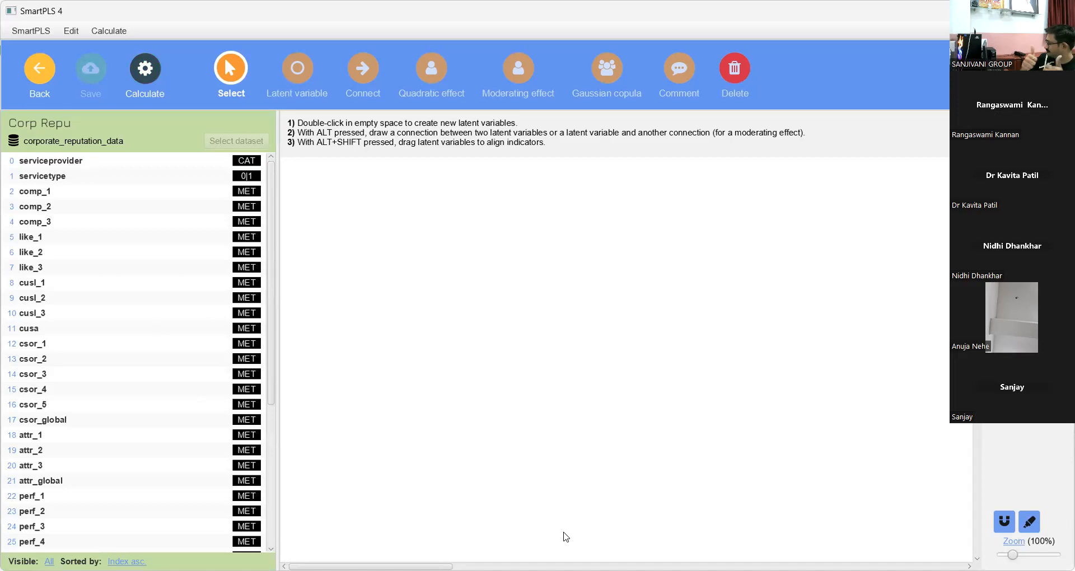
left_click(43, 195)
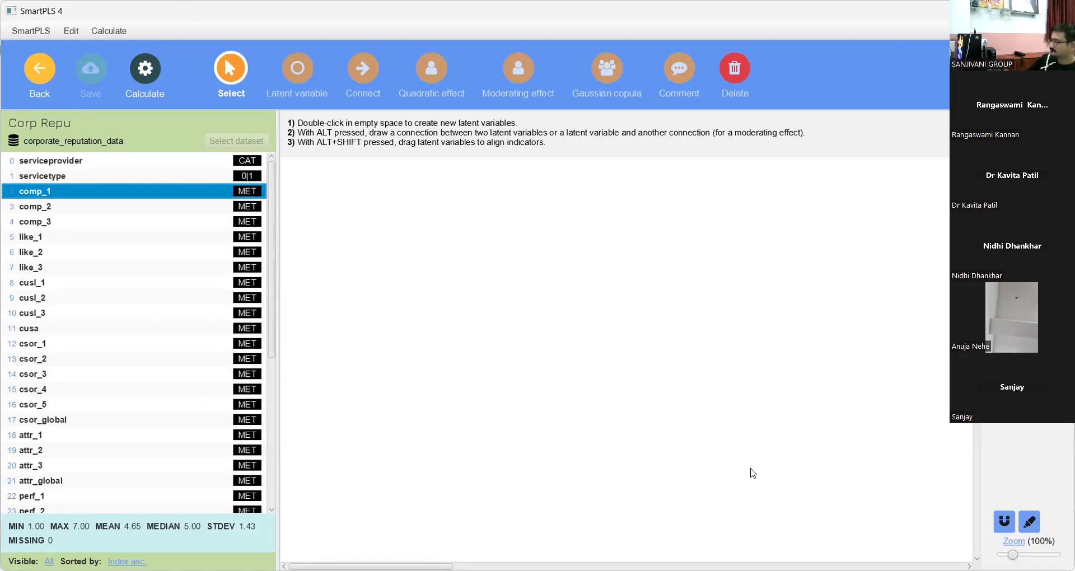
left_click(48, 222, "shift")
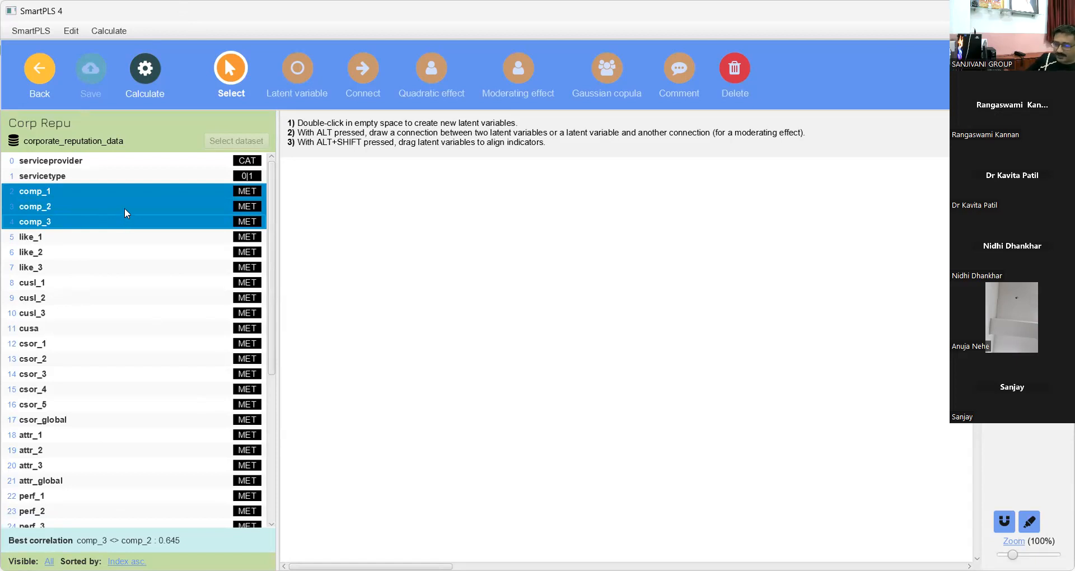
left_click_drag(124, 207, 473, 215)
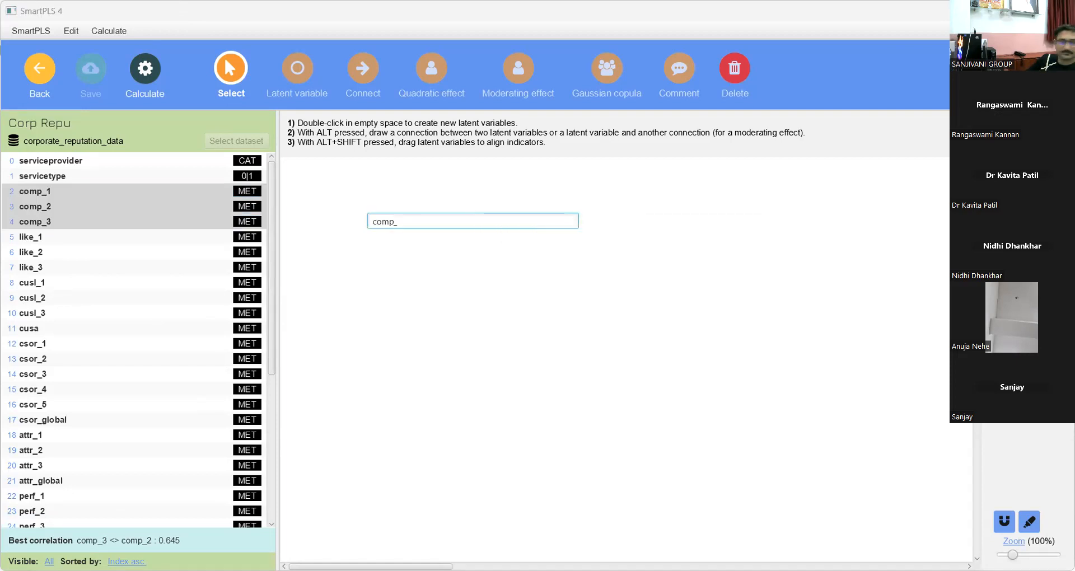
key("BackSpace")
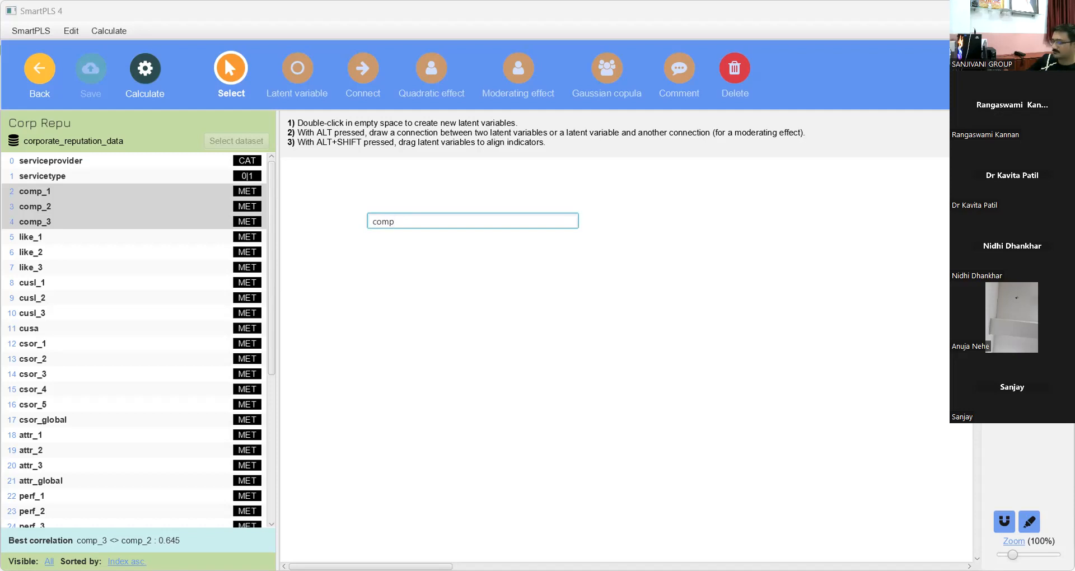
key("Return")
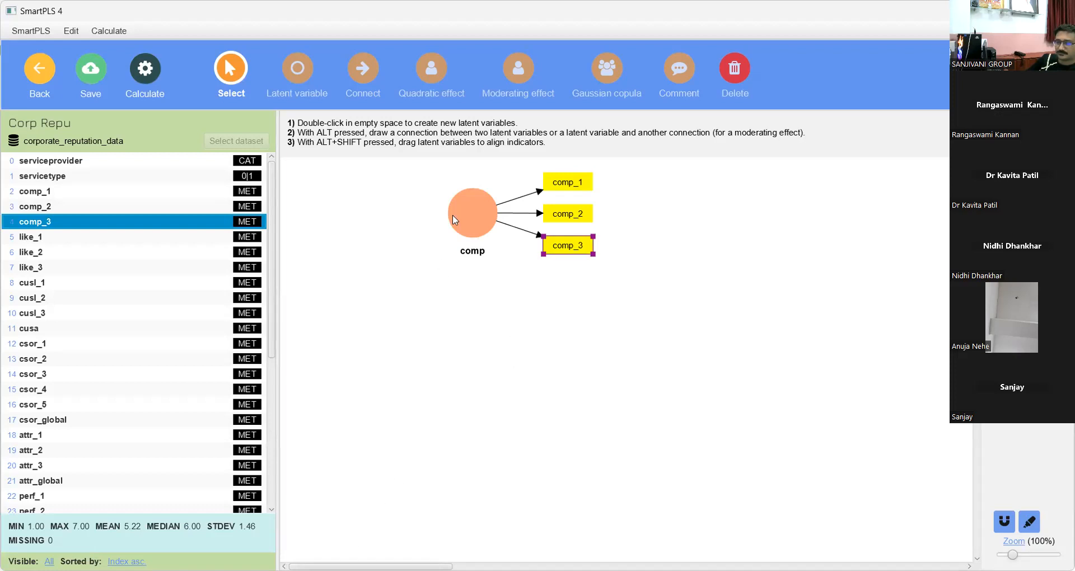
Align comp's indicators on the left side of the construct and move it farther left on the canvas.
mouse_move(462, 213)
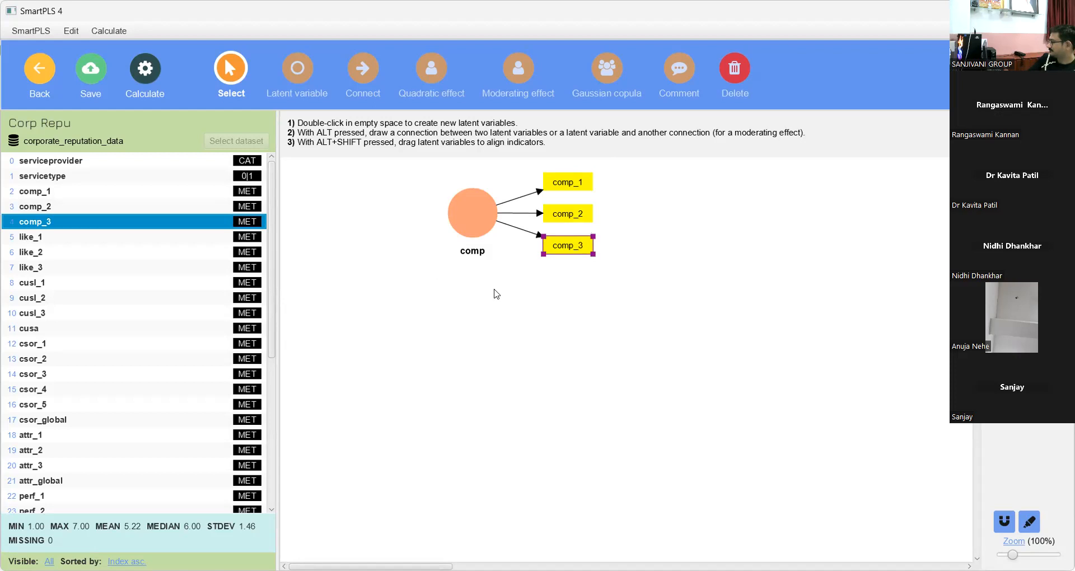
left_click(483, 206)
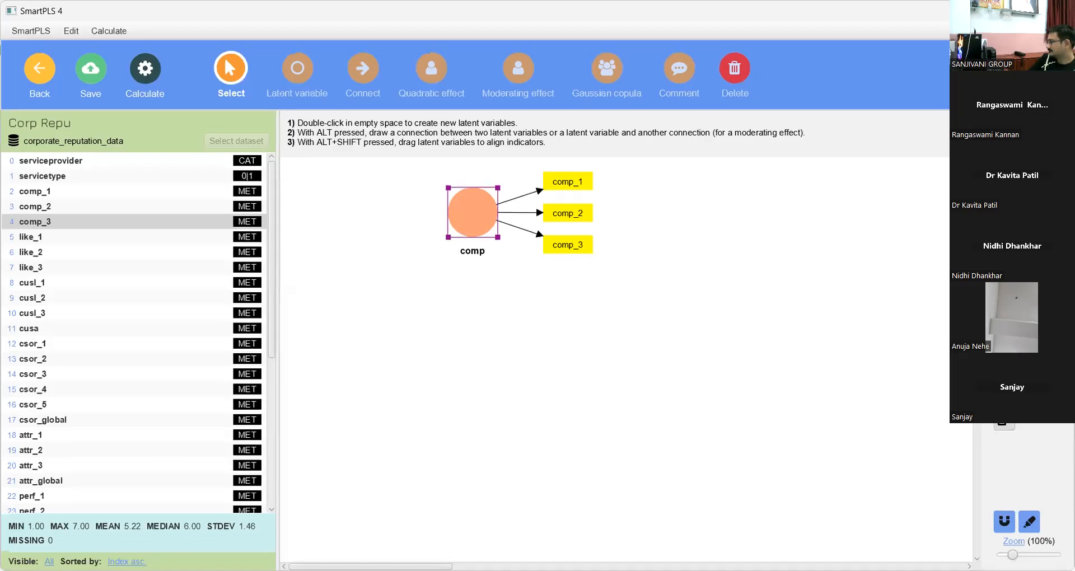
left_click(1000, 392)
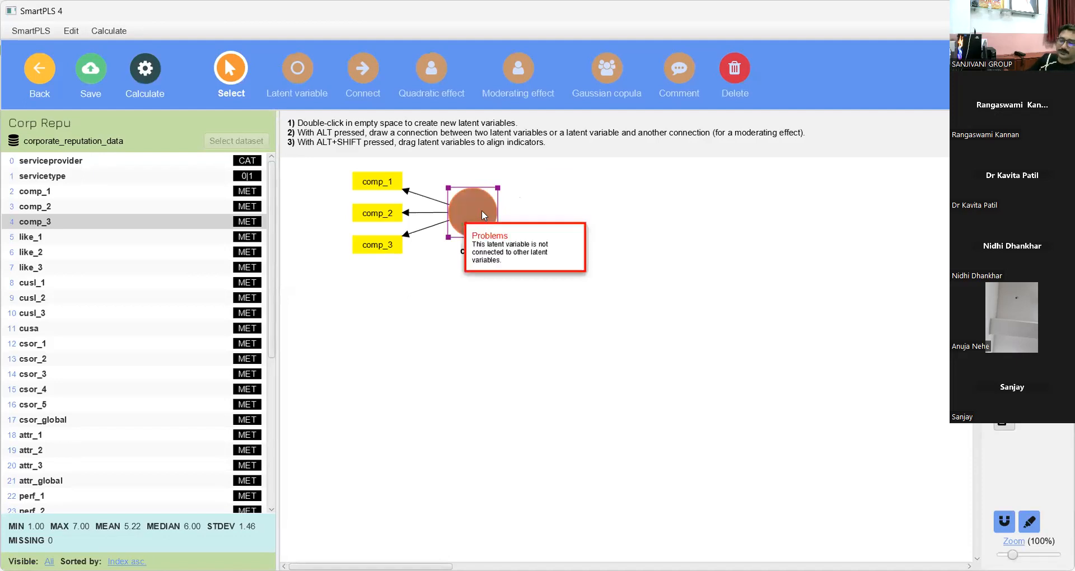
left_click_drag(481, 209, 421, 218)
left_click(611, 213)
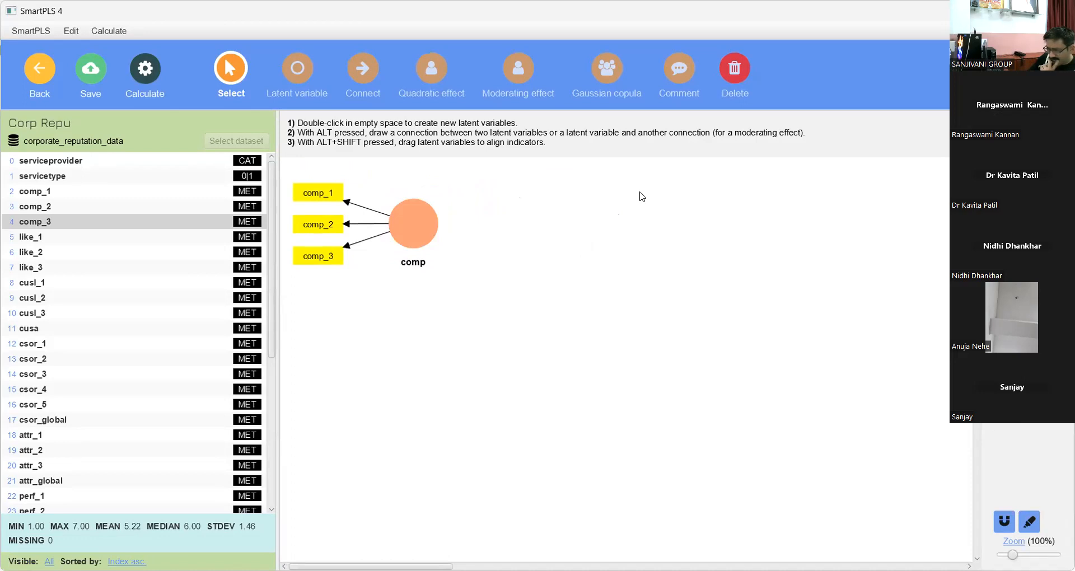
Create a latent variable named like from like_1 to like_3 below comp, with its indicators aligned on the left side.
left_click(25, 239)
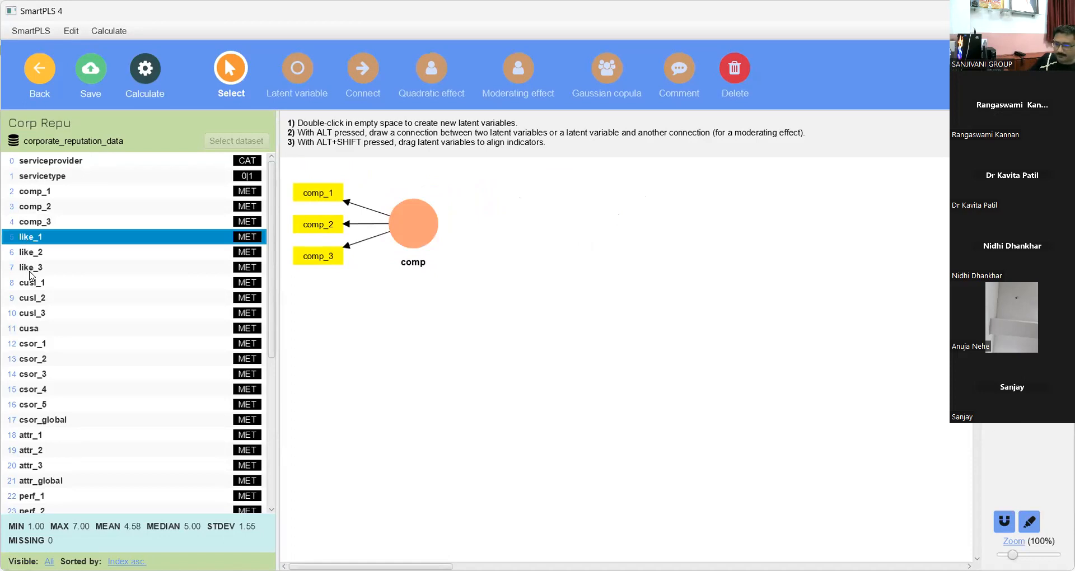
left_click(30, 272, "shift")
left_click_drag(151, 254, 416, 417)
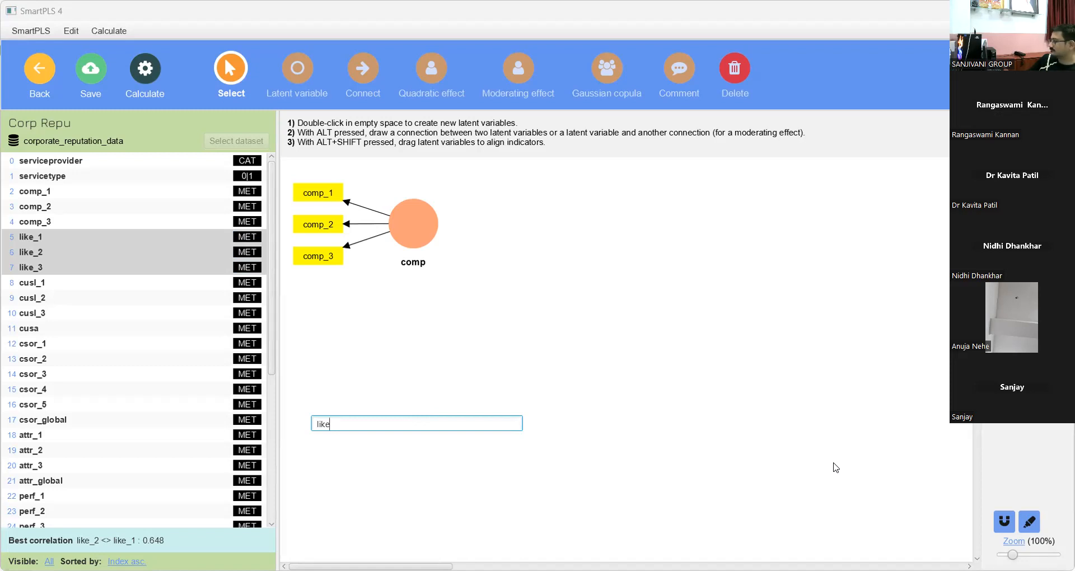
key("Return")
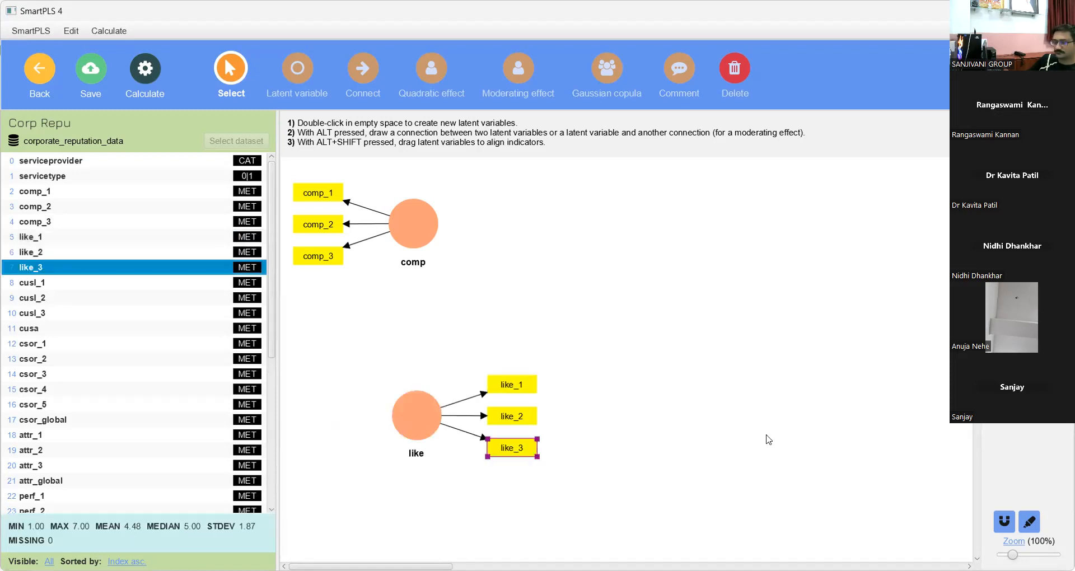
left_click(417, 410)
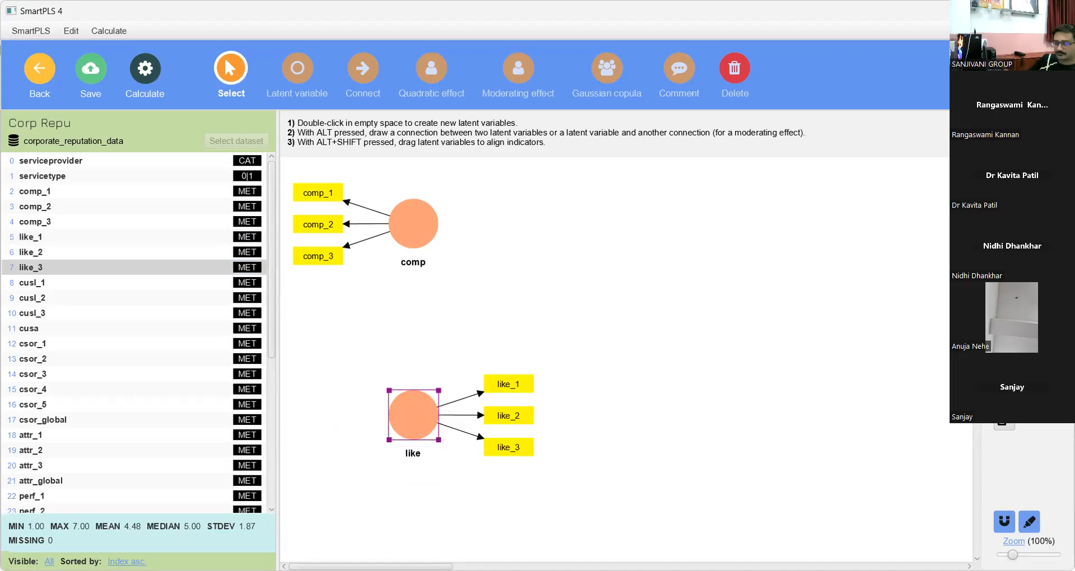
key("alt+Left")
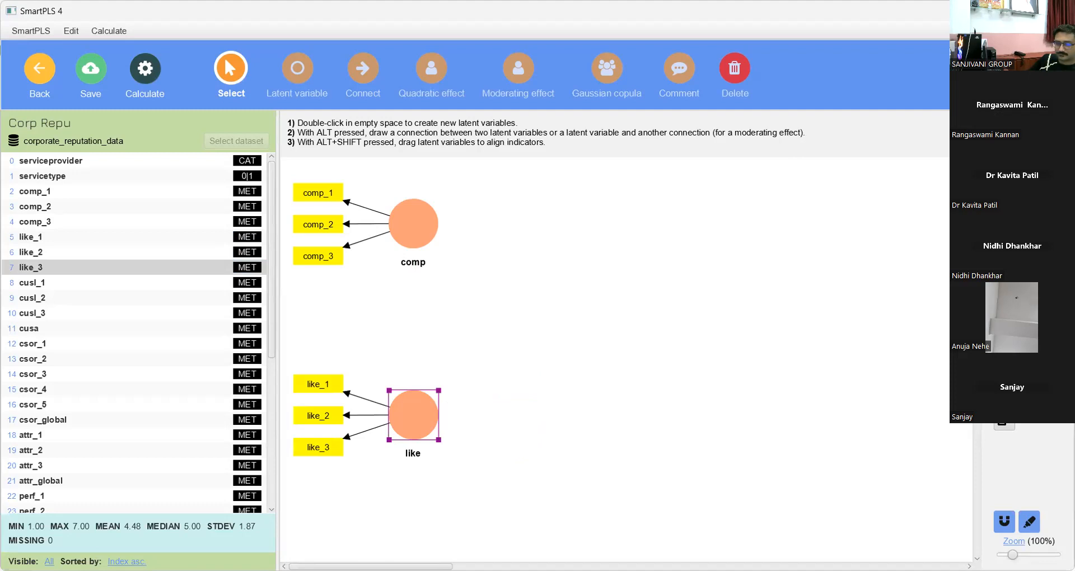
Create a latent variable named cusl from the indicators cusl_1, cusl_2 and cusl_3 to the right of comp and like.
left_click(32, 288)
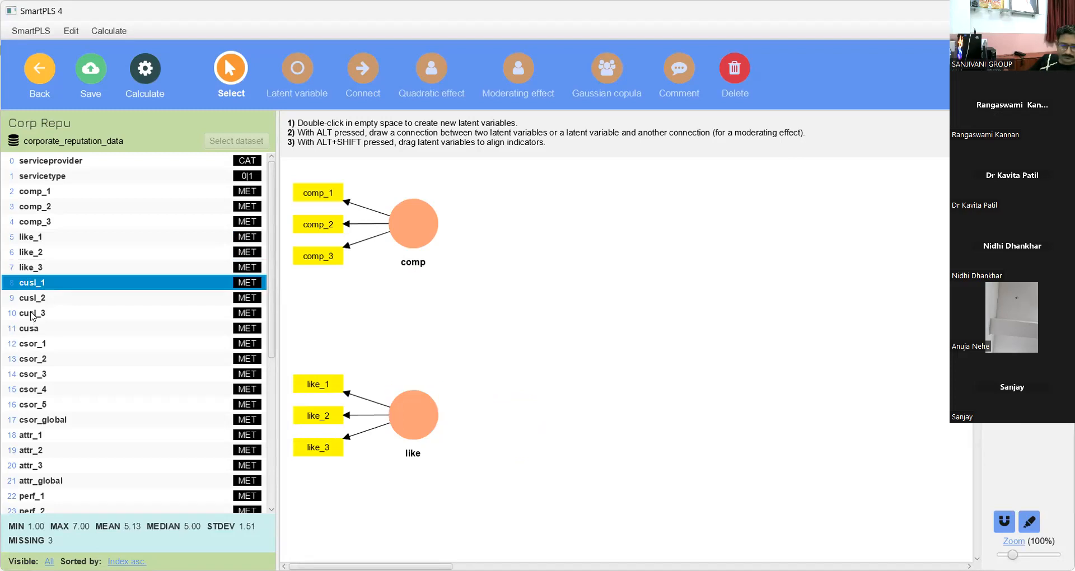
left_click(32, 314, "shift")
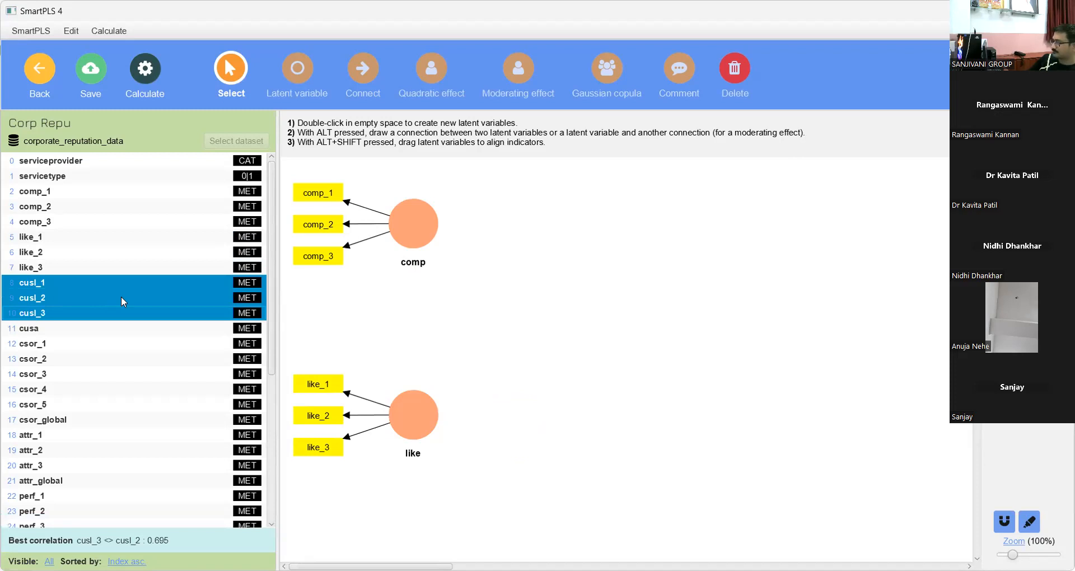
left_click_drag(122, 297, 713, 314)
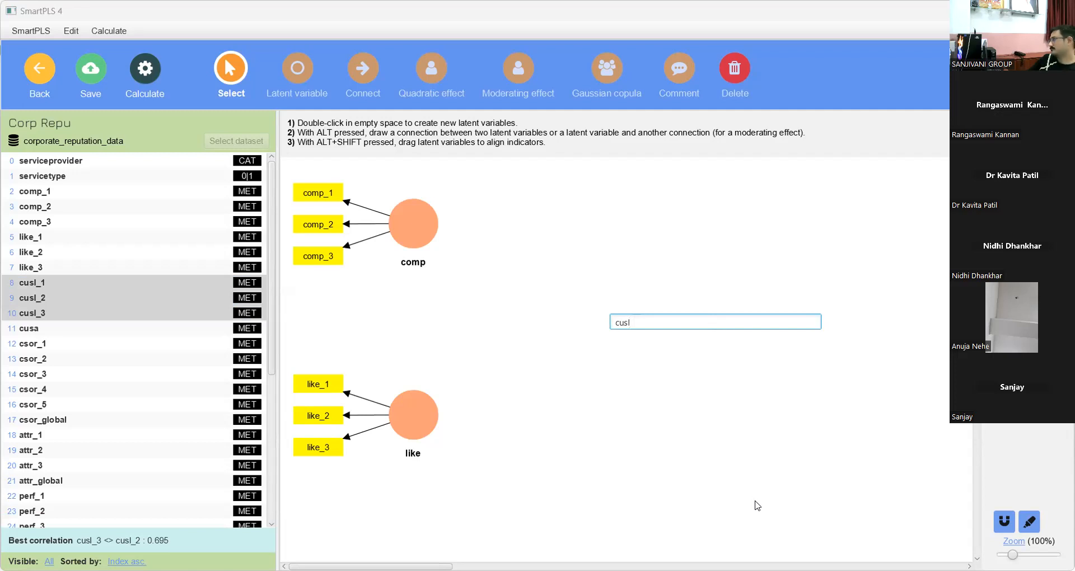
key("Return")
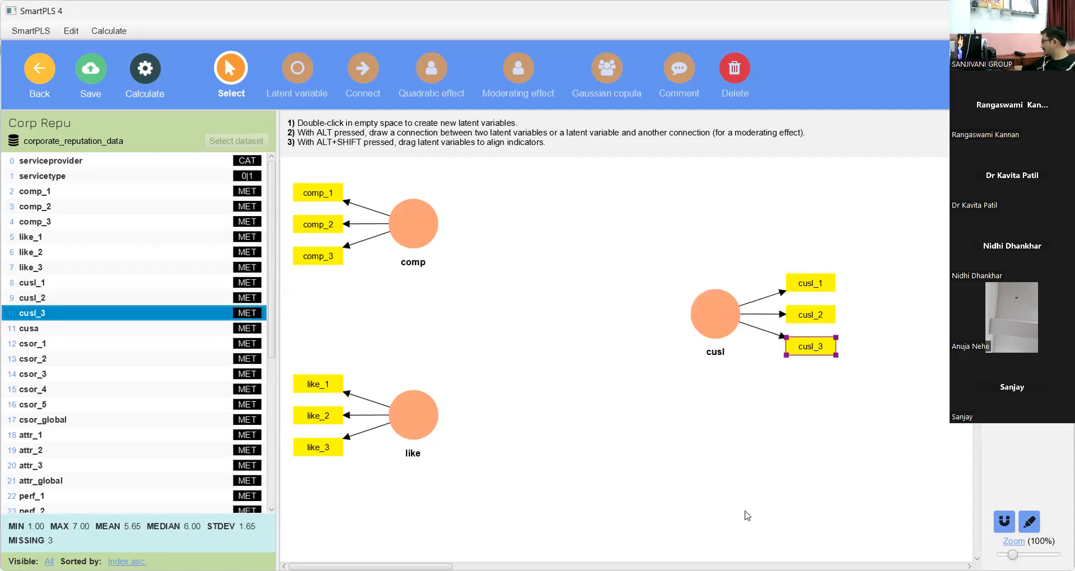
Move cusl farther right and slightly down, and move like farther down, vertically in line with comp.
left_click_drag(715, 307, 850, 360)
left_click_drag(420, 451, 413, 493)
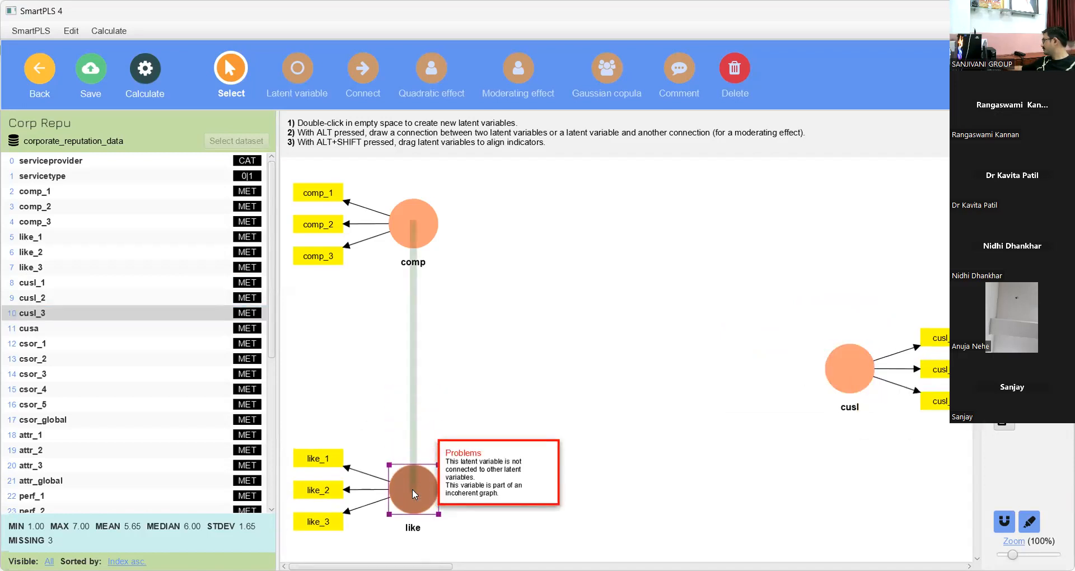
left_click_drag(412, 489, 415, 490)
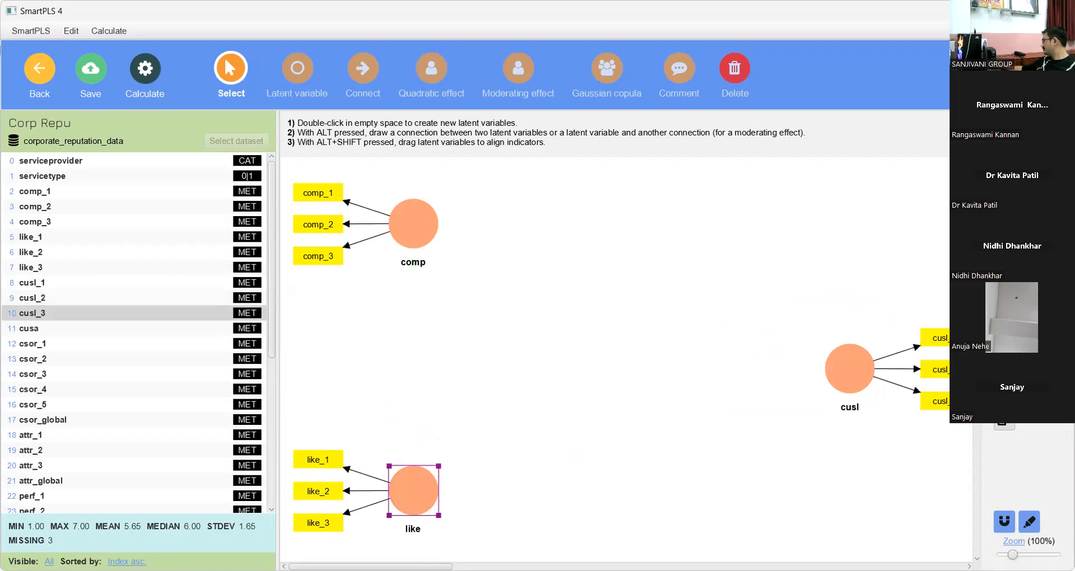
Create the single-indicator latent variable cusa left of cusl, put its indicator on the left side, and line the construct up with cusl.
left_click(30, 330)
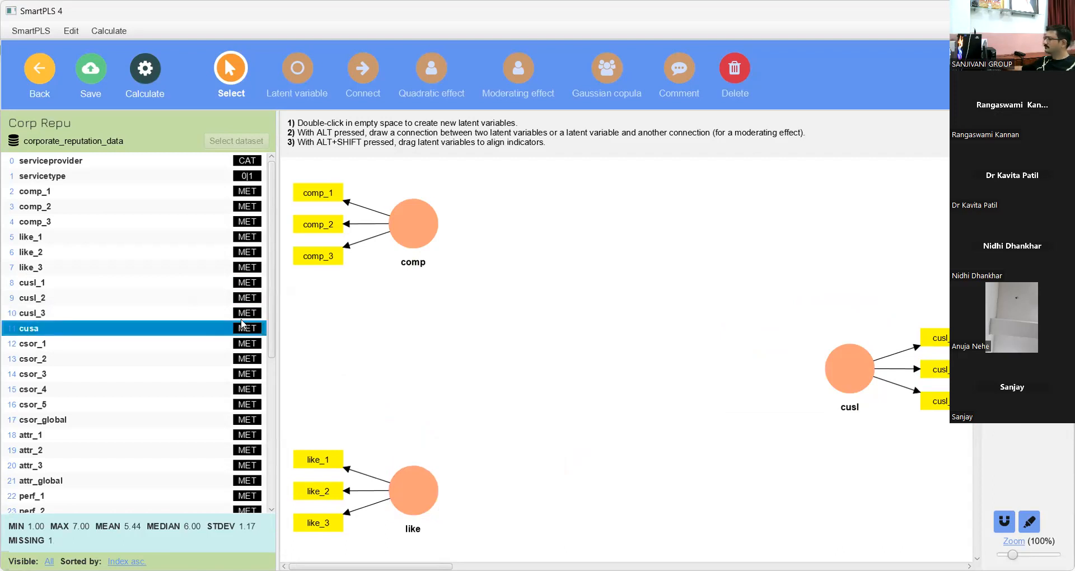
left_click_drag(246, 331, 663, 365)
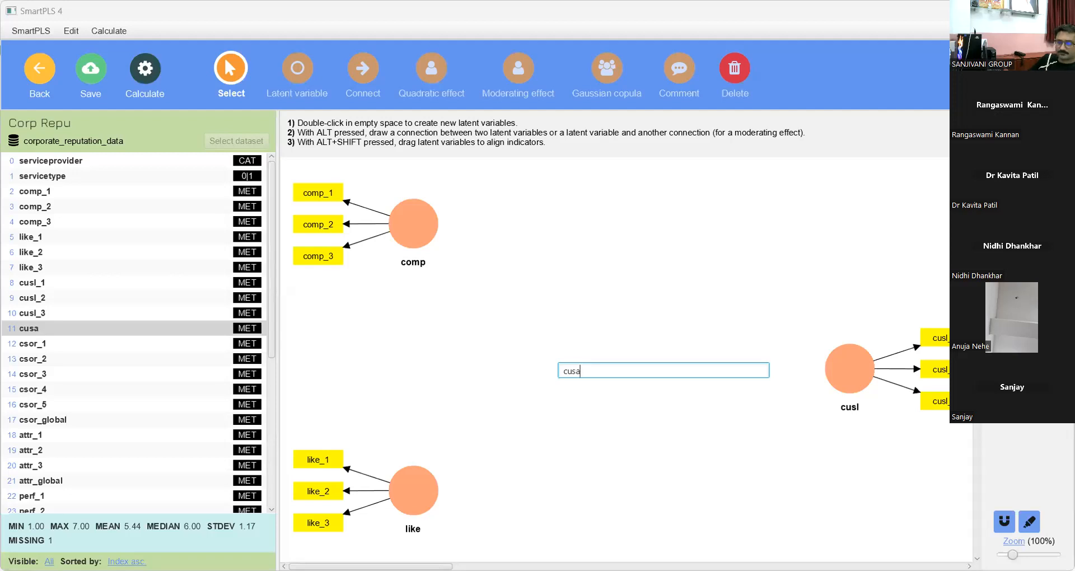
key("Return")
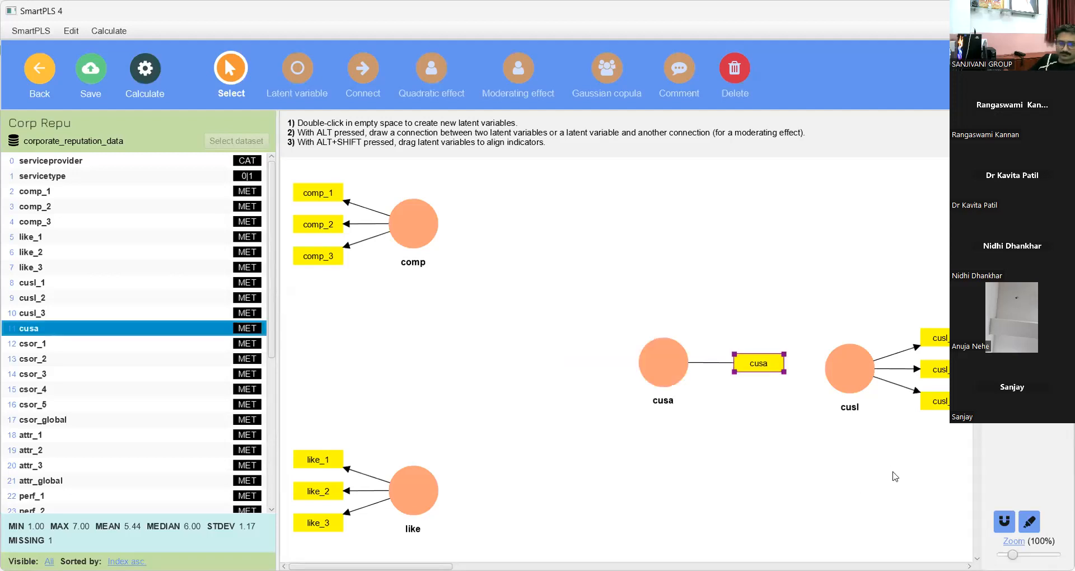
left_click(645, 366)
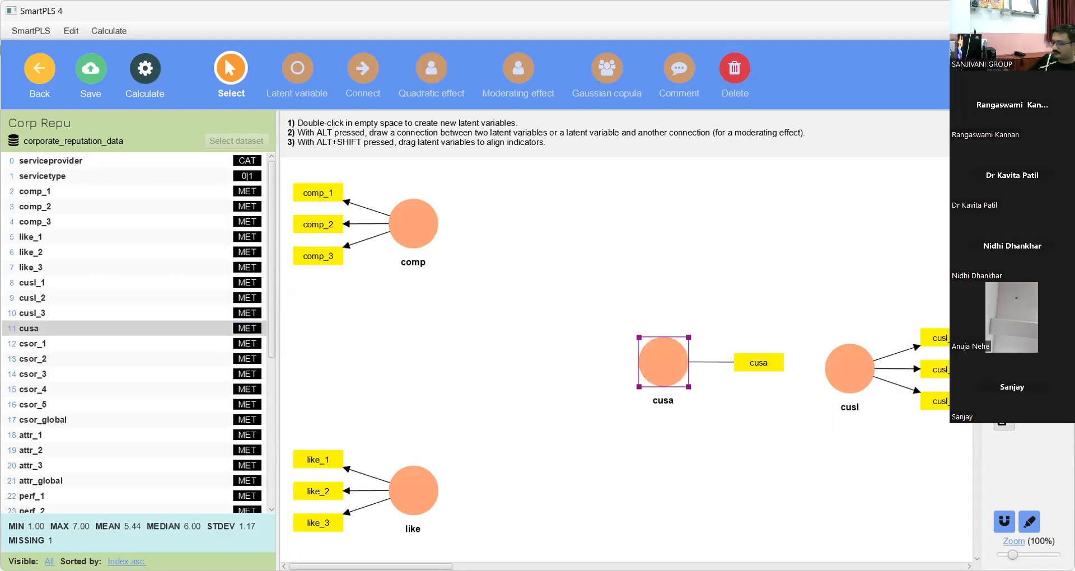
left_click(1004, 369)
left_click(708, 412)
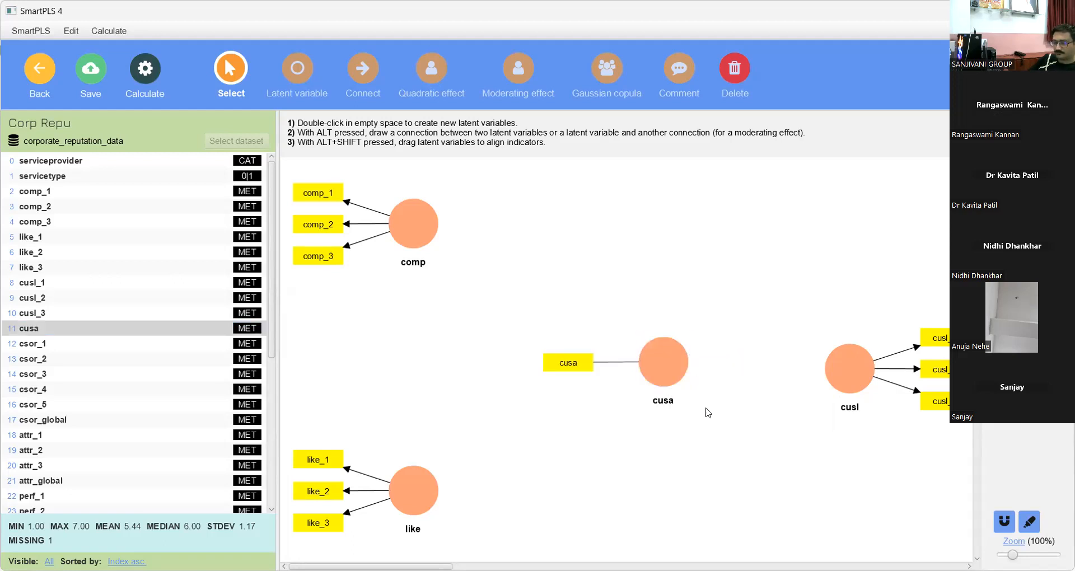
left_click_drag(662, 361, 664, 367)
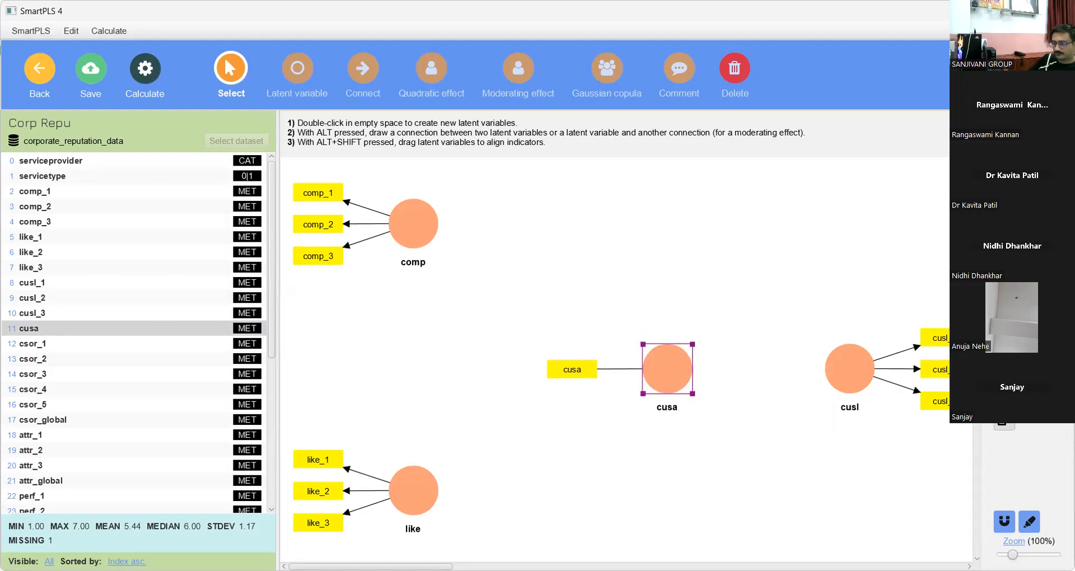
left_click(616, 481)
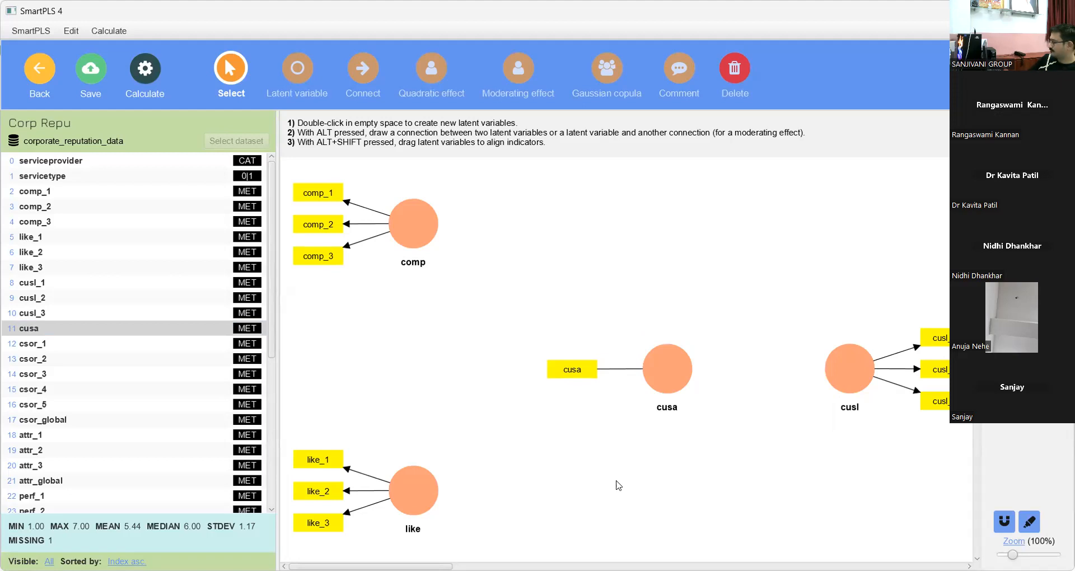
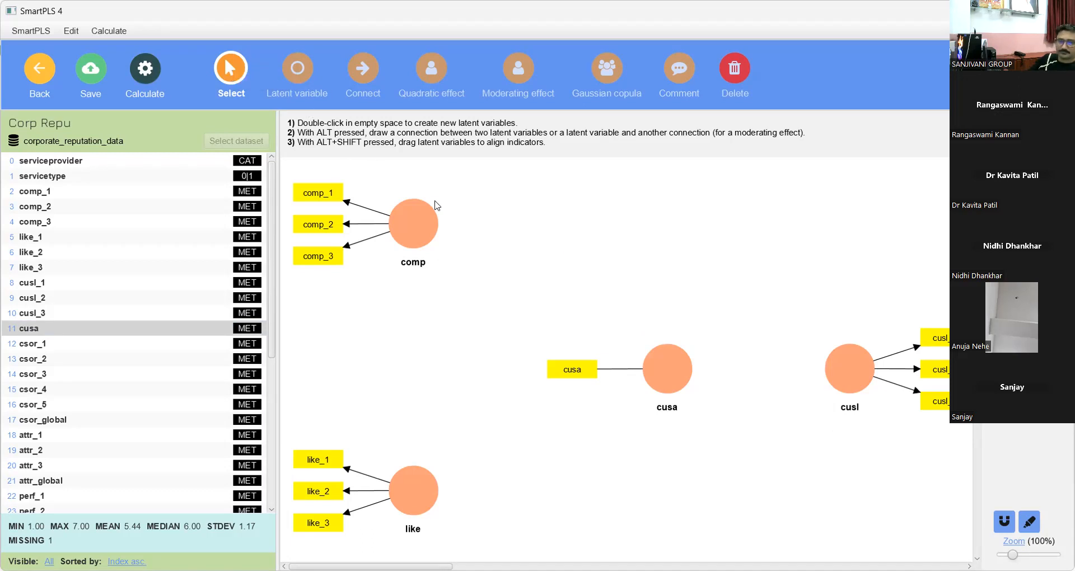
Move the comp construct slightly up and connect both comp and like to cusa with structural paths.
mouse_move(423, 217)
mouse_move(413, 220)
left_mouse_down()
mouse_move(456, 246)
mouse_move(411, 202)
left_mouse_up()
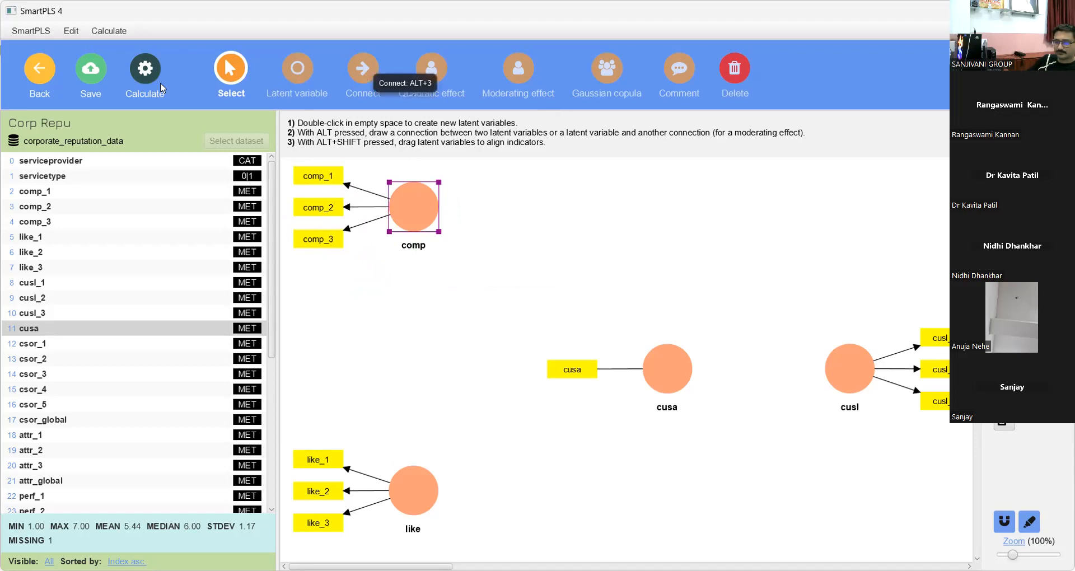
left_click(361, 75)
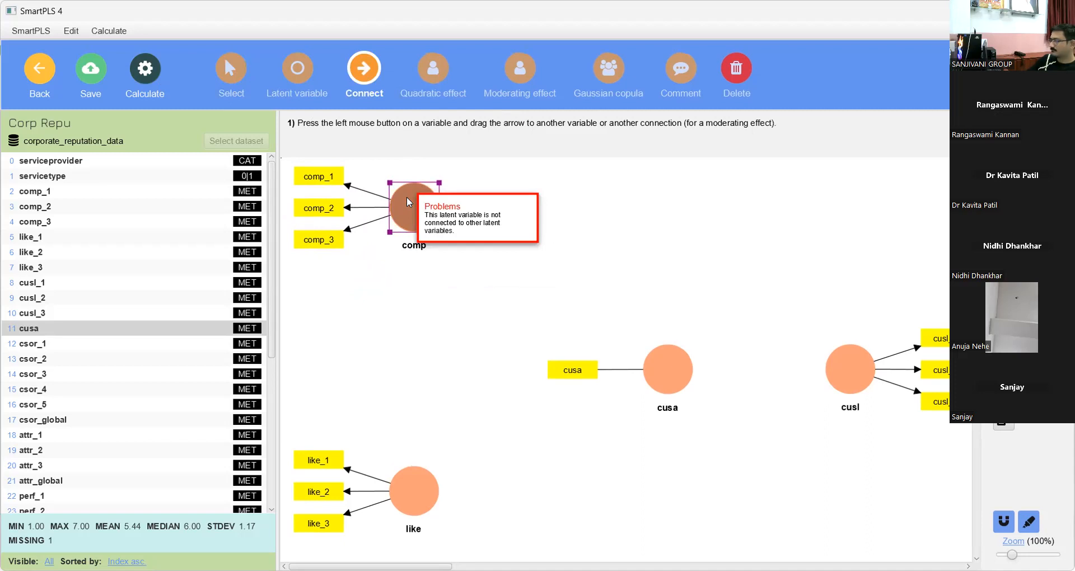
left_click_drag(407, 203, 659, 364)
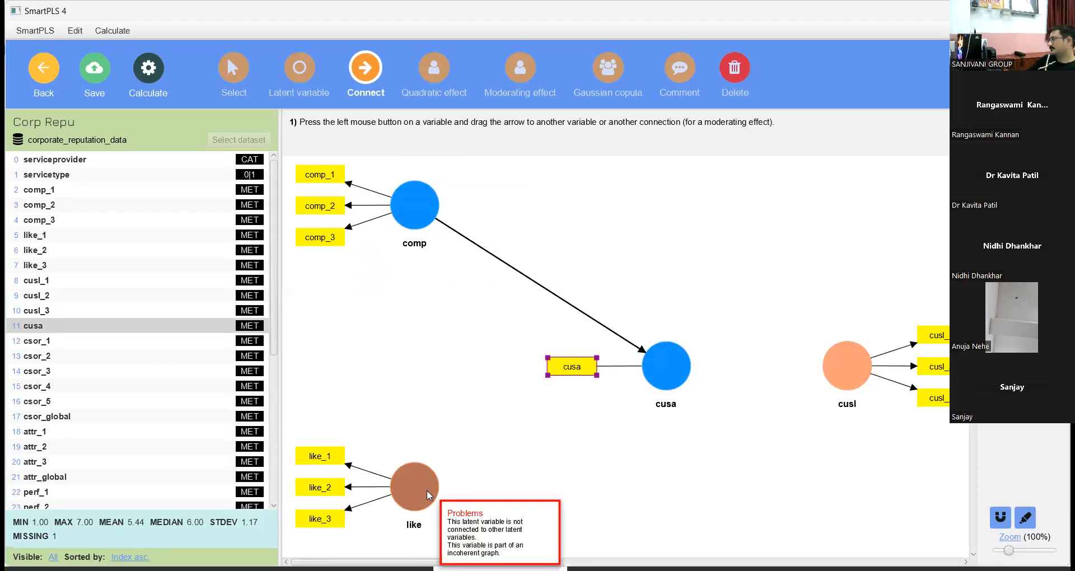
left_click_drag(425, 489, 648, 384)
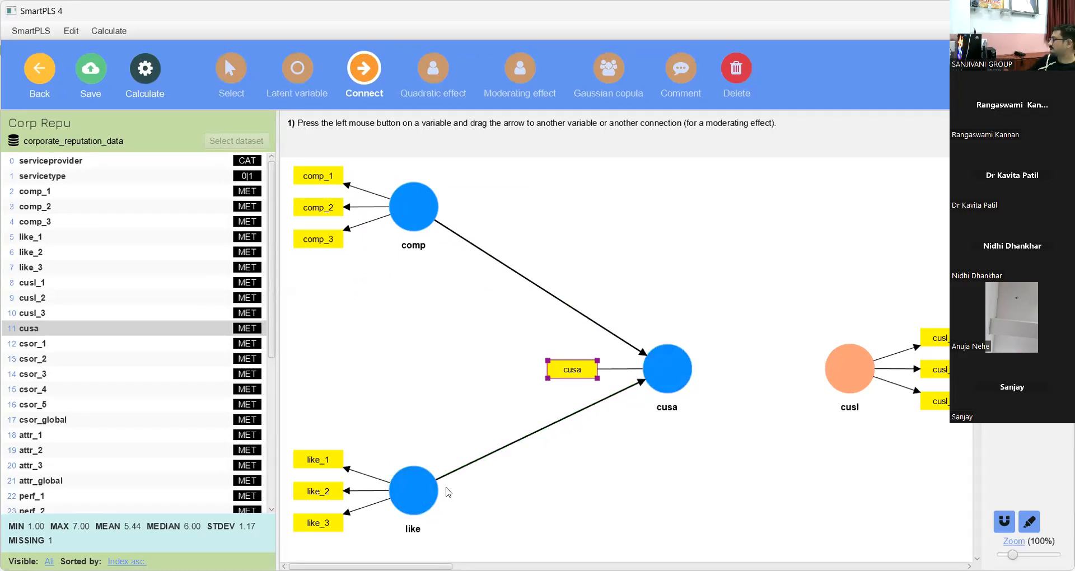
Draw structural paths from like, comp and cusa to cusl, and leave the Connect mode.
left_click_drag(425, 495, 832, 380)
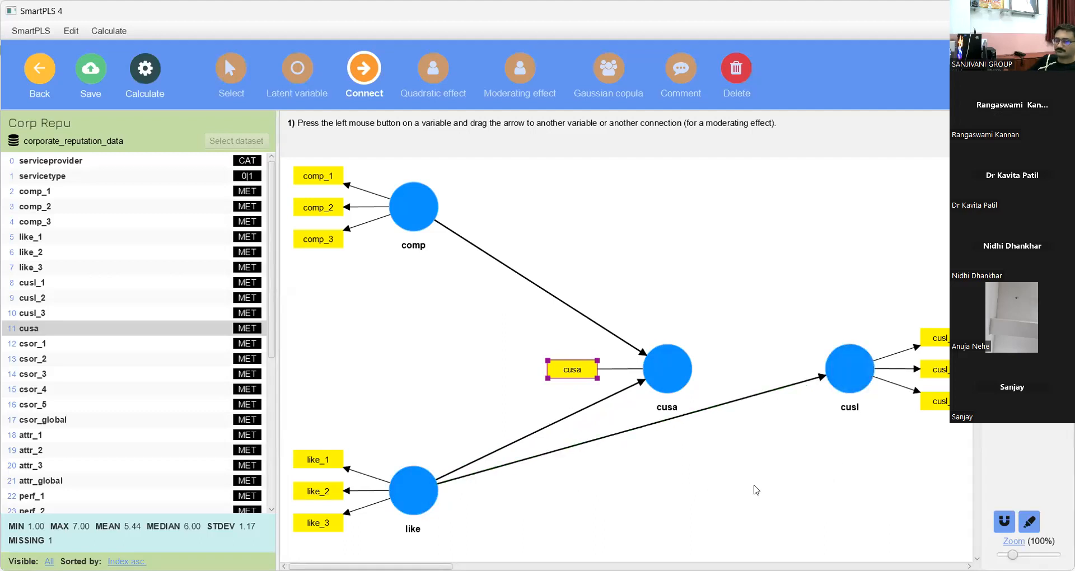
left_click_drag(424, 201, 840, 364)
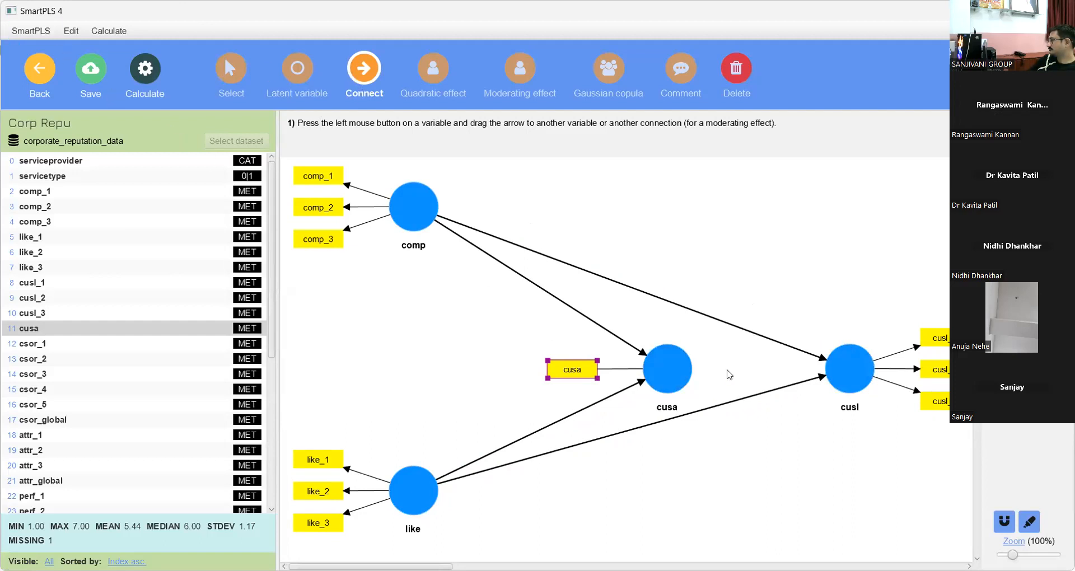
left_click_drag(678, 367, 833, 373)
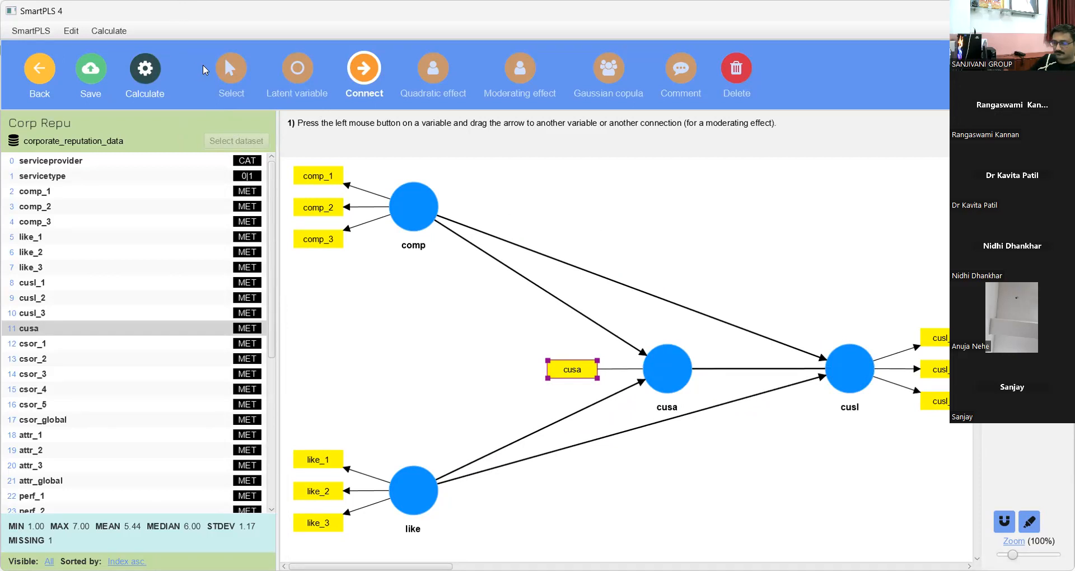
left_click(226, 76)
left_click(655, 232)
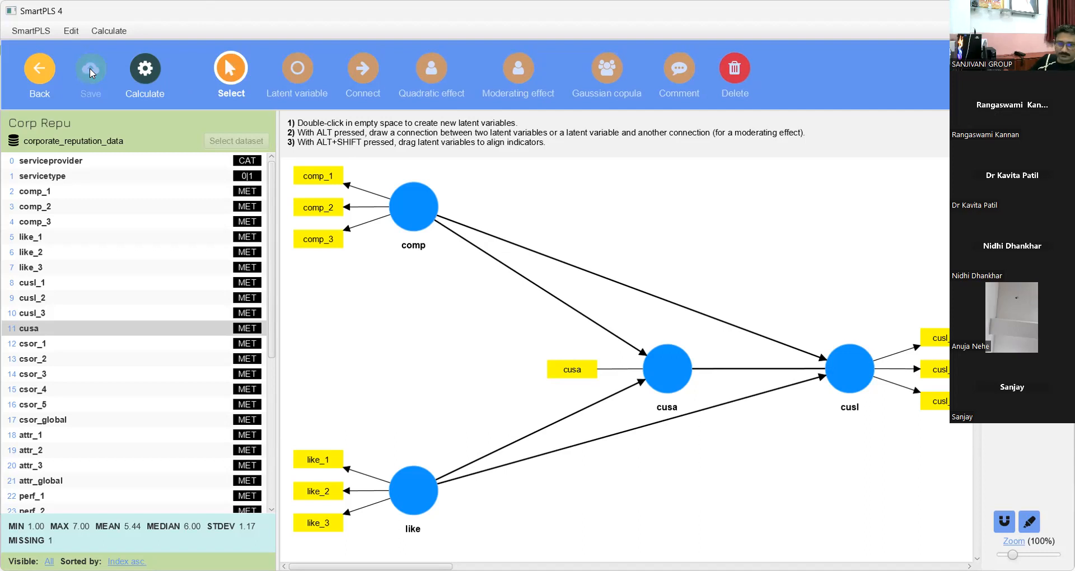
Save the path model and reopen the Corp Repu model from the workspace.
left_click(40, 68)
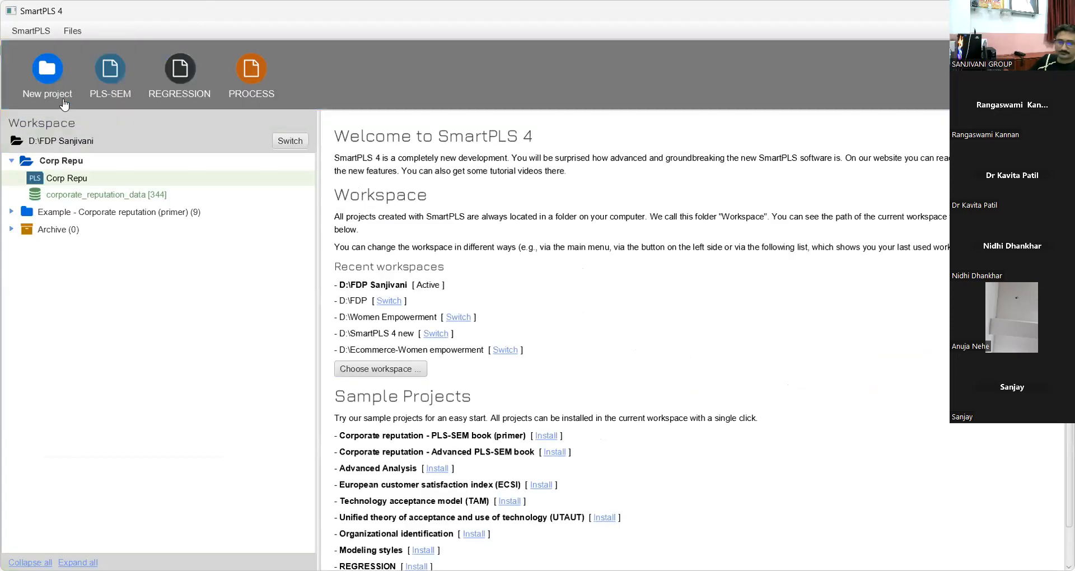
left_click(63, 180)
double_click(63, 179)
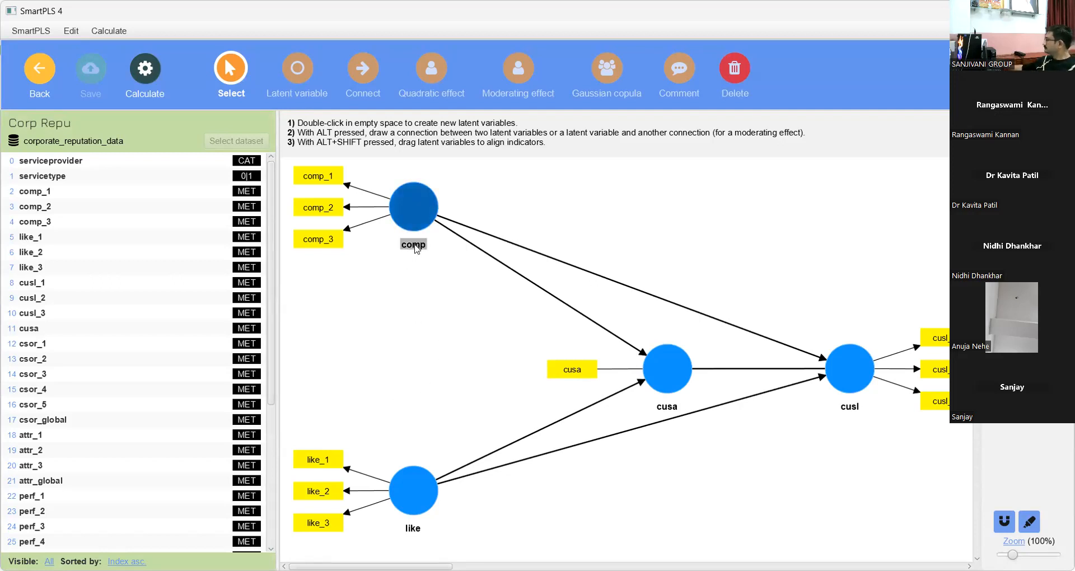
Move the comp label to the upper right of its circle and the like label to the lower right of its circle.
left_click_drag(416, 250, 426, 168)
left_click_drag(446, 212, 475, 197)
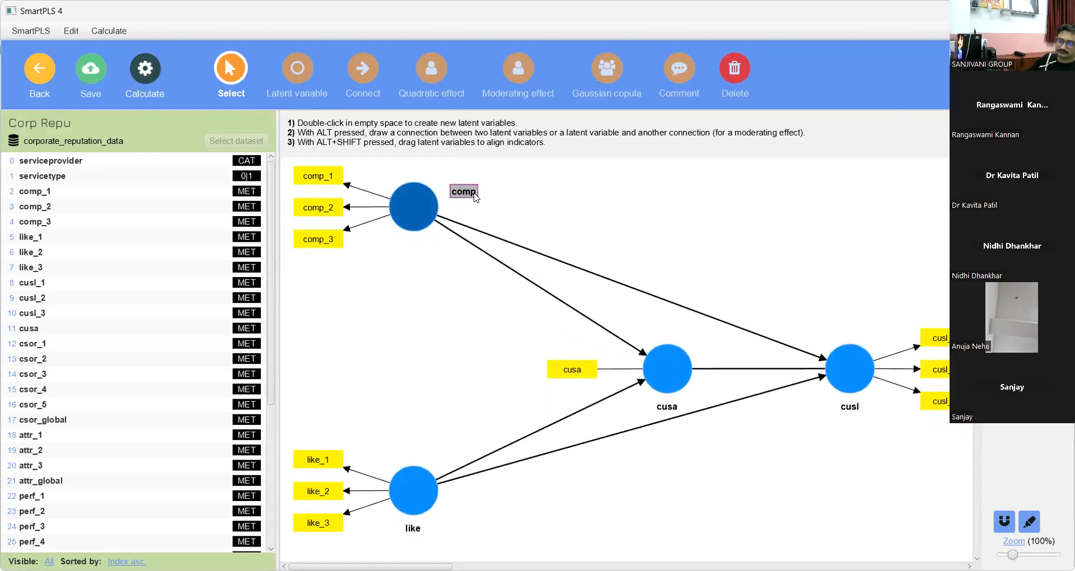
left_click(408, 530)
left_click_drag(407, 531, 466, 512)
Move the cusa label to the lower left of its circle, clear of the incoming path arrows.
left_click(664, 405)
left_click_drag(655, 399, 644, 404)
left_click(701, 533)
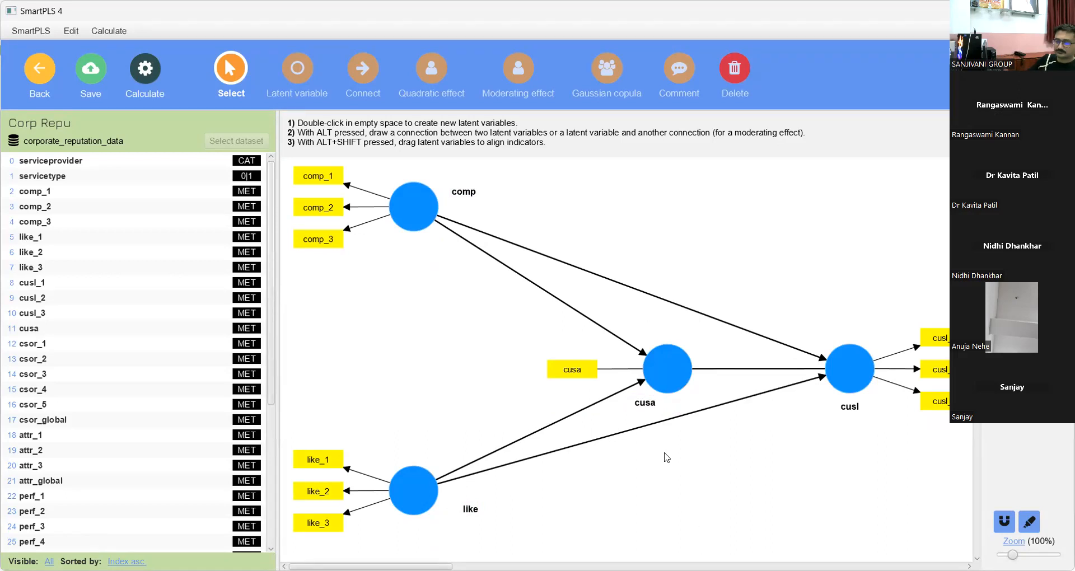
left_click(644, 404)
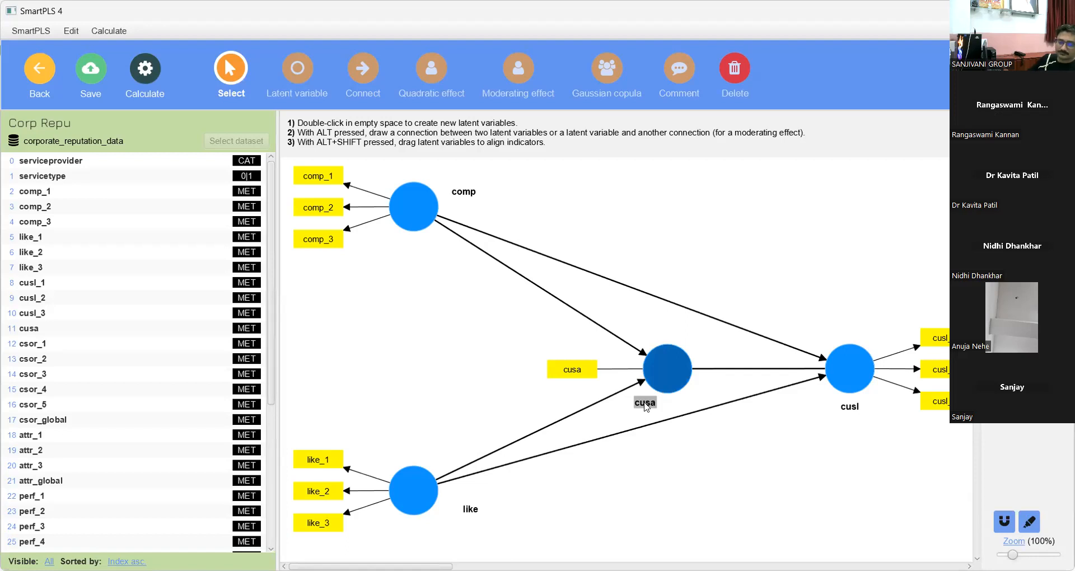
left_click(645, 403)
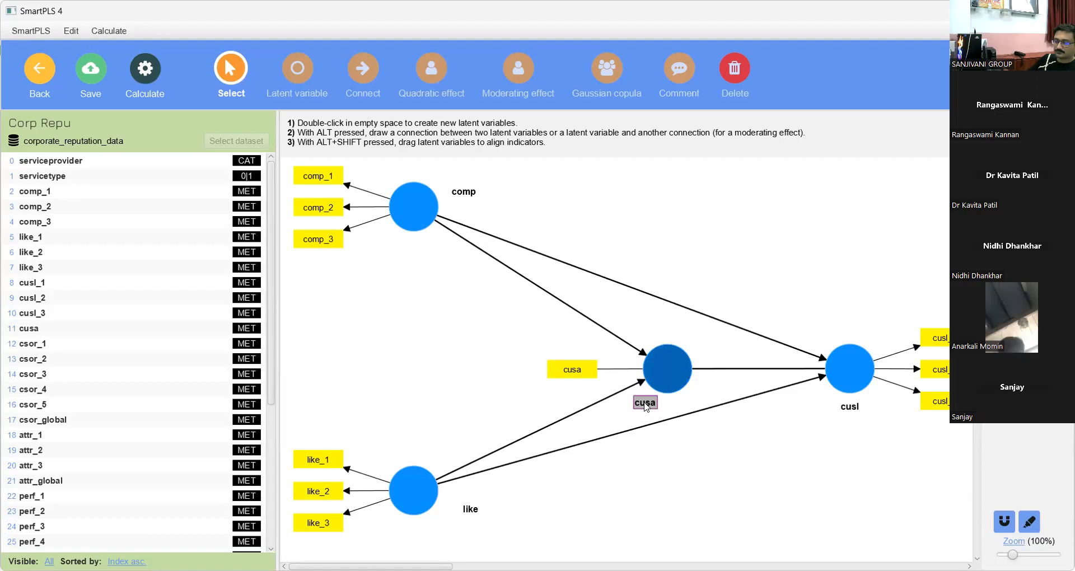
left_click_drag(644, 402, 634, 405)
left_click_drag(641, 348, 642, 418)
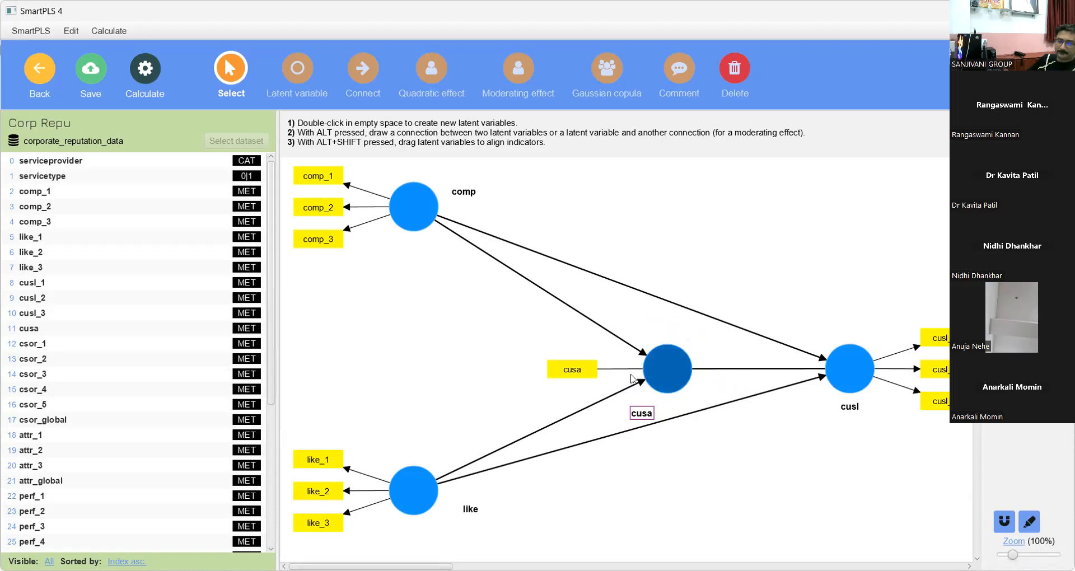
Move the comp construct slightly down, keeping it vertically in line with like.
mouse_move(396, 209)
left_mouse_down()
mouse_move(392, 239)
mouse_move(377, 204)
mouse_move(406, 214)
mouse_move(393, 210)
left_mouse_up()
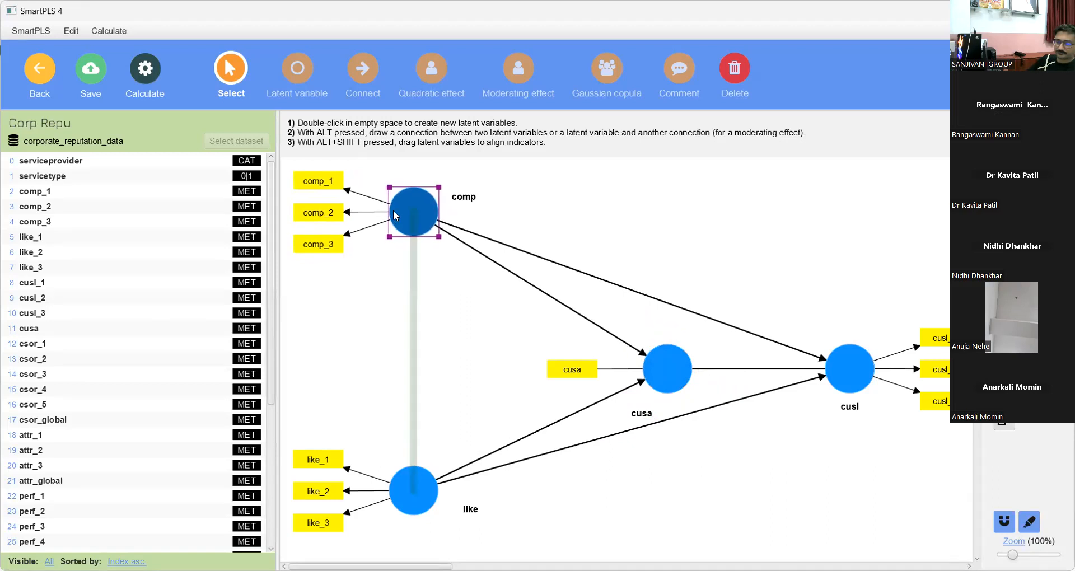
left_click_drag(393, 210, 393, 210)
left_click(595, 196)
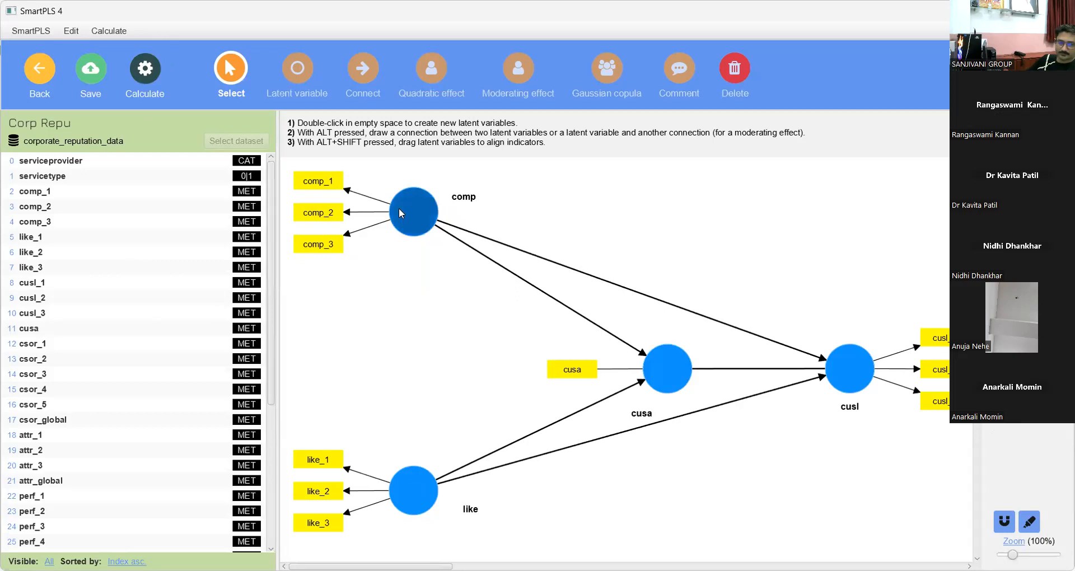
mouse_move(402, 211)
left_mouse_down()
mouse_move(391, 214)
mouse_move(402, 214)
left_mouse_up()
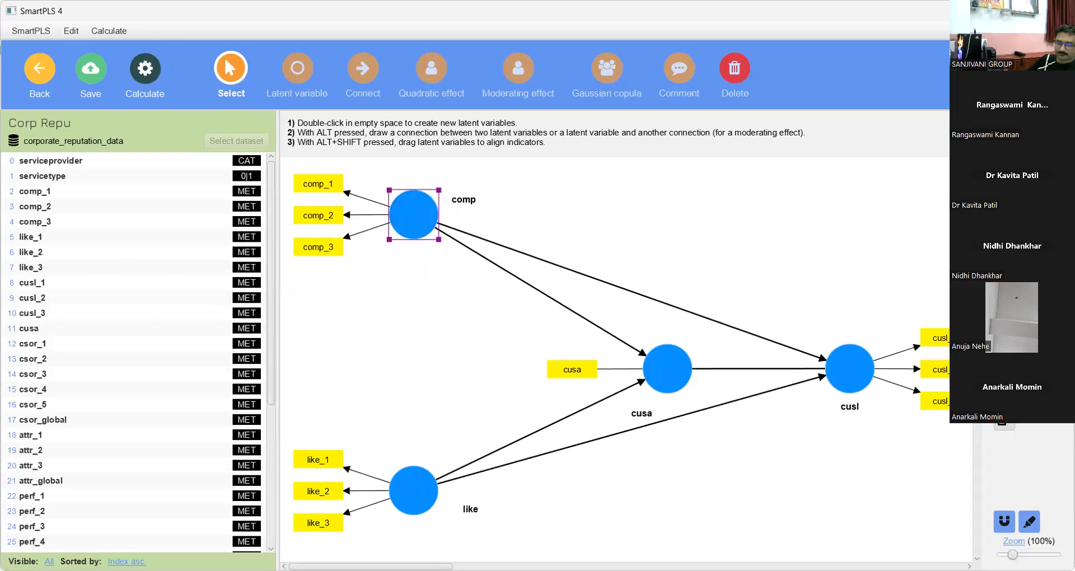
left_click(380, 355)
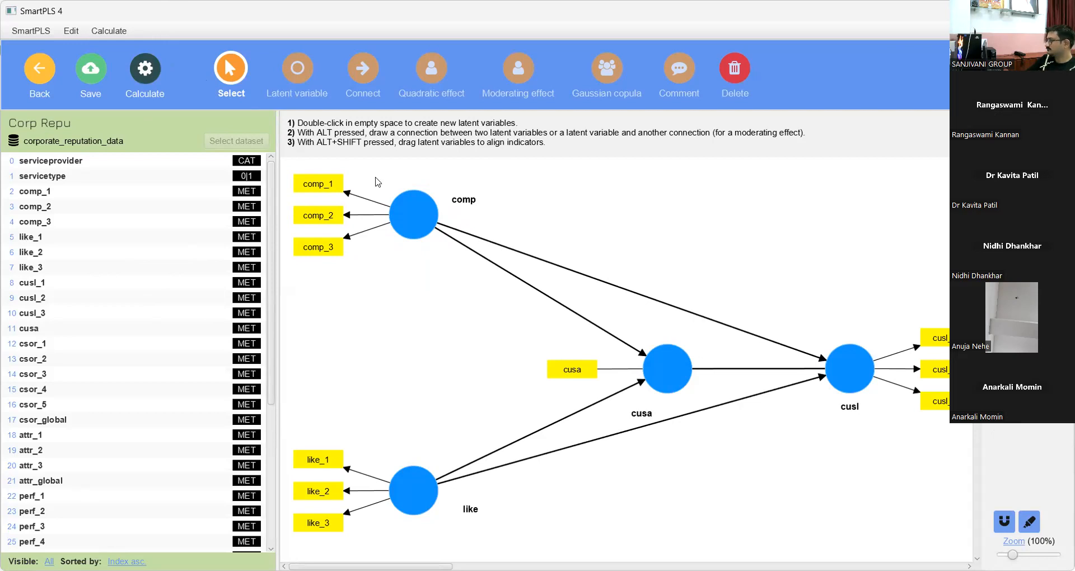
Invert the measurement model of comp and invert it back to the original arrow direction.
left_click(420, 216)
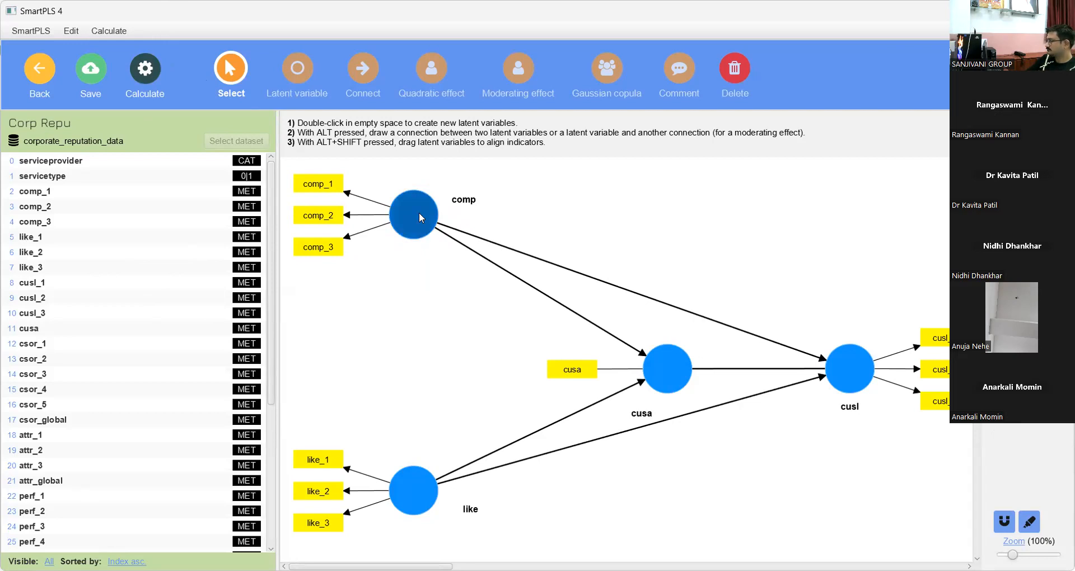
left_click(419, 216)
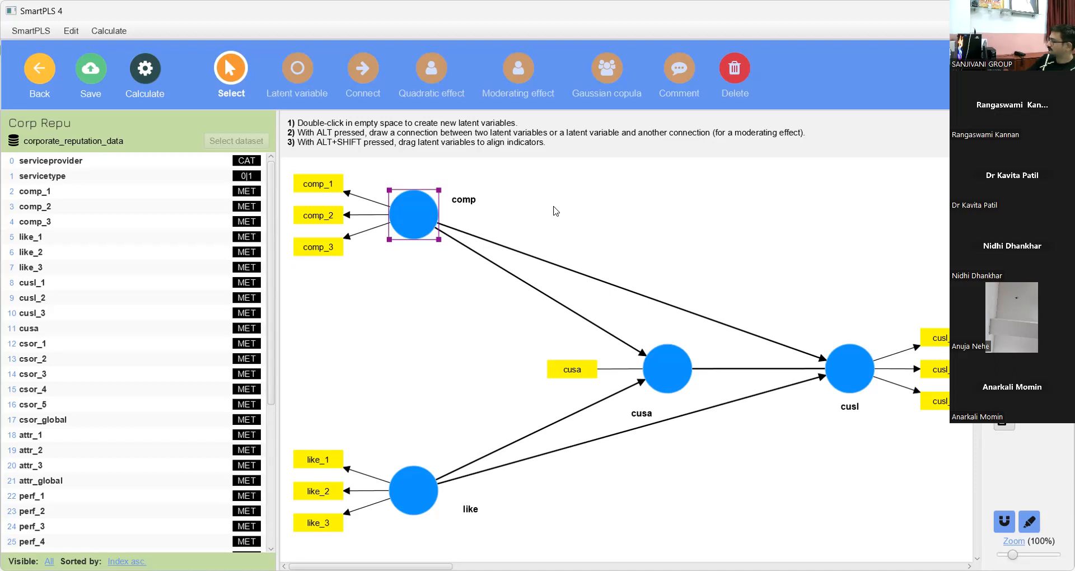
right_click(410, 216)
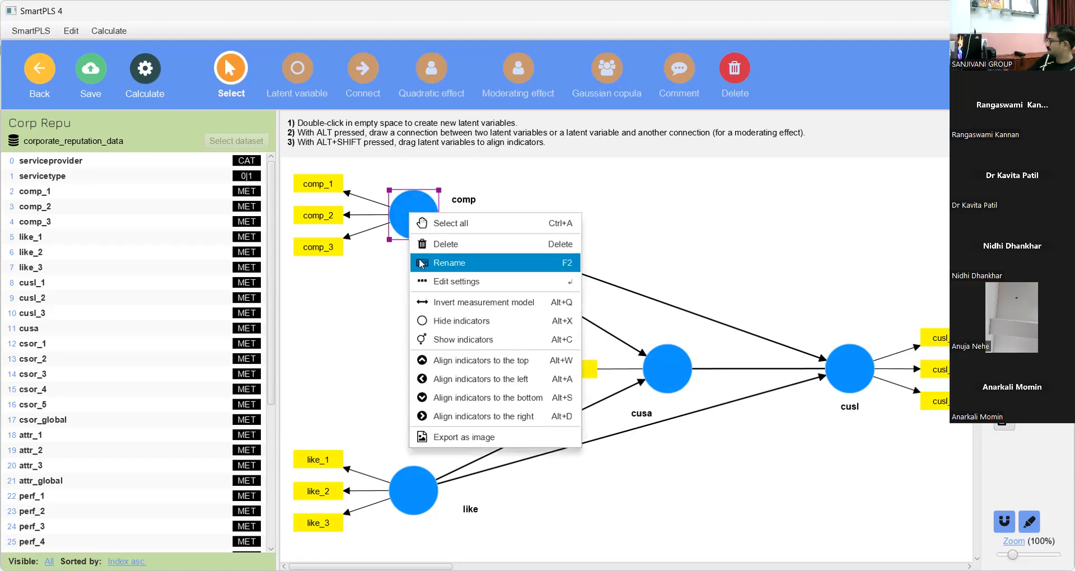
left_click(437, 304)
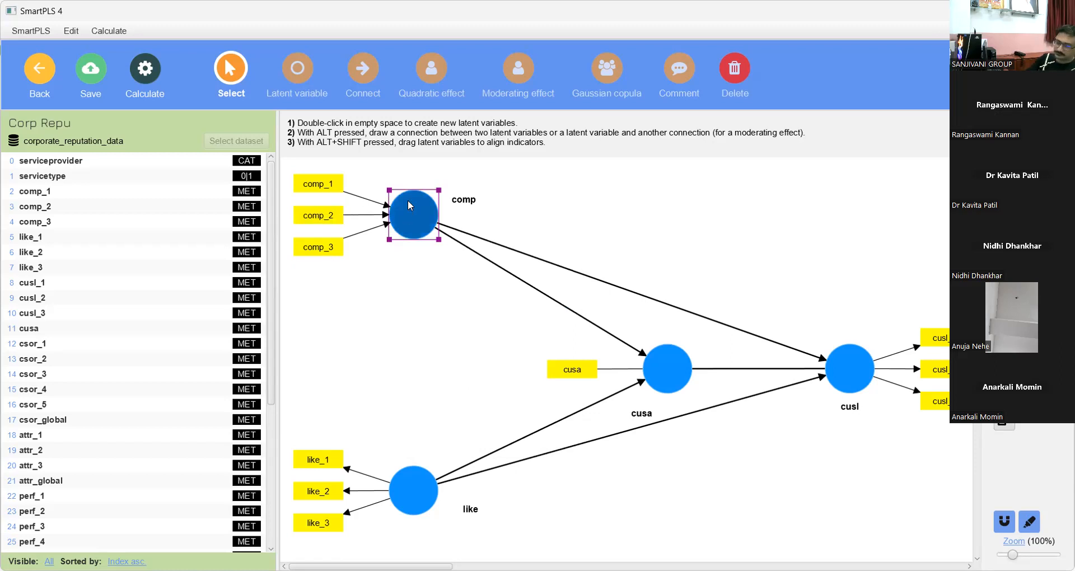
right_click(422, 214)
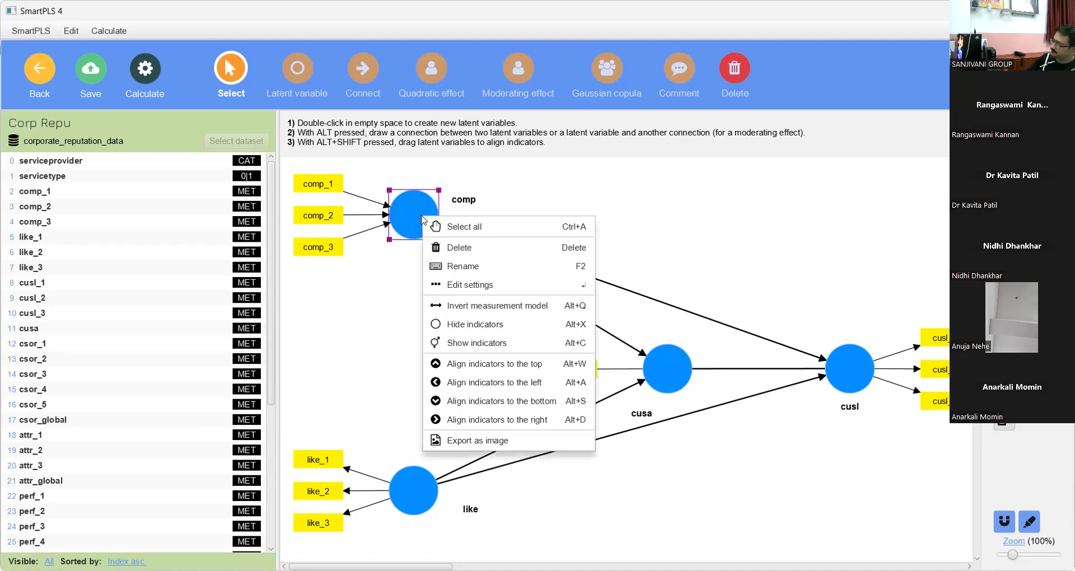
left_click(461, 306)
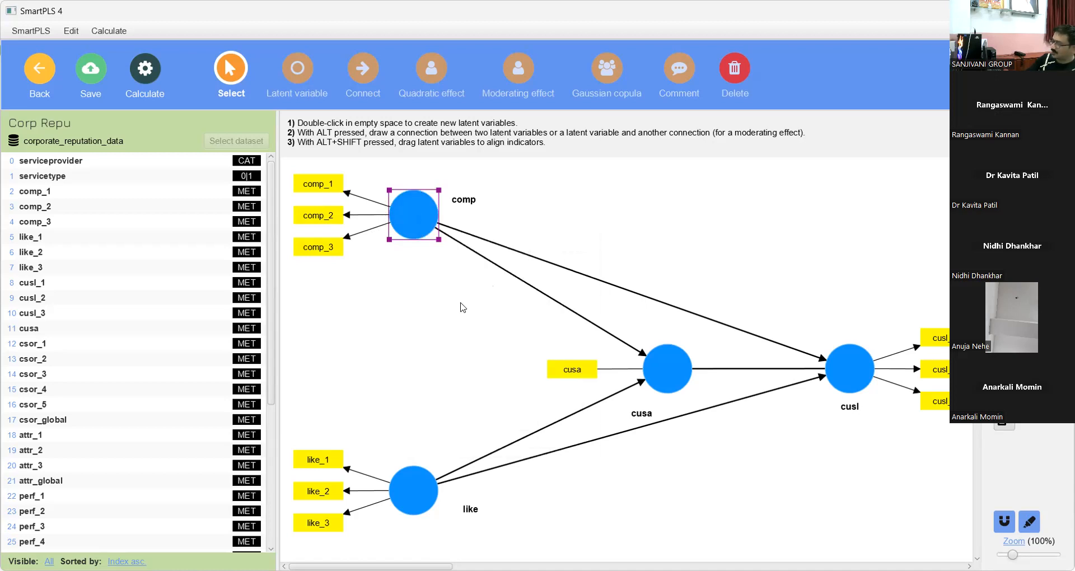
left_click(461, 304)
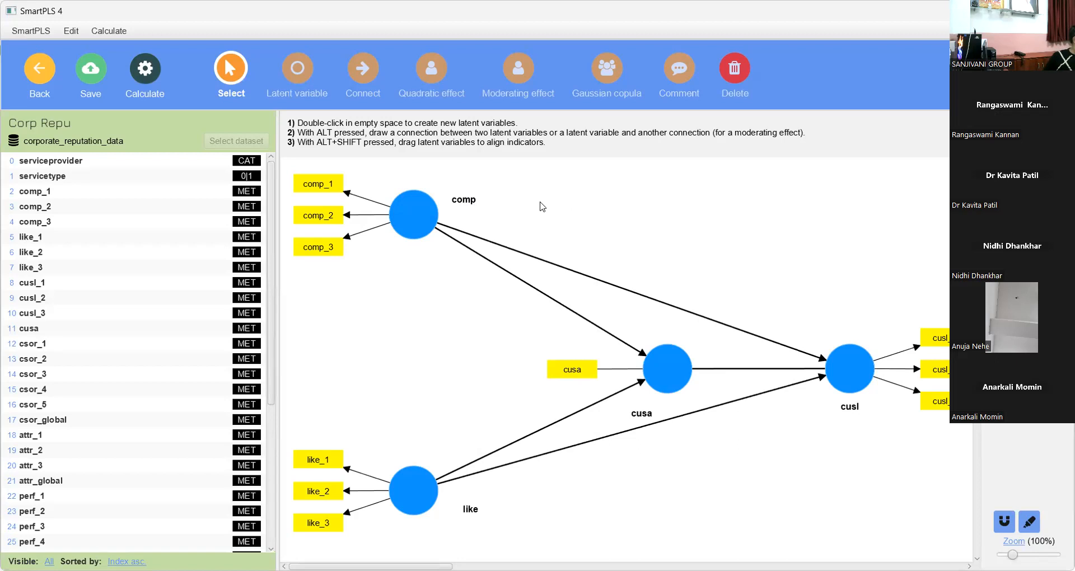
Set the comp construct's model caption to "Competence" with "(Comp)" on a second line, and its report caption to "Comp".
left_click(469, 204)
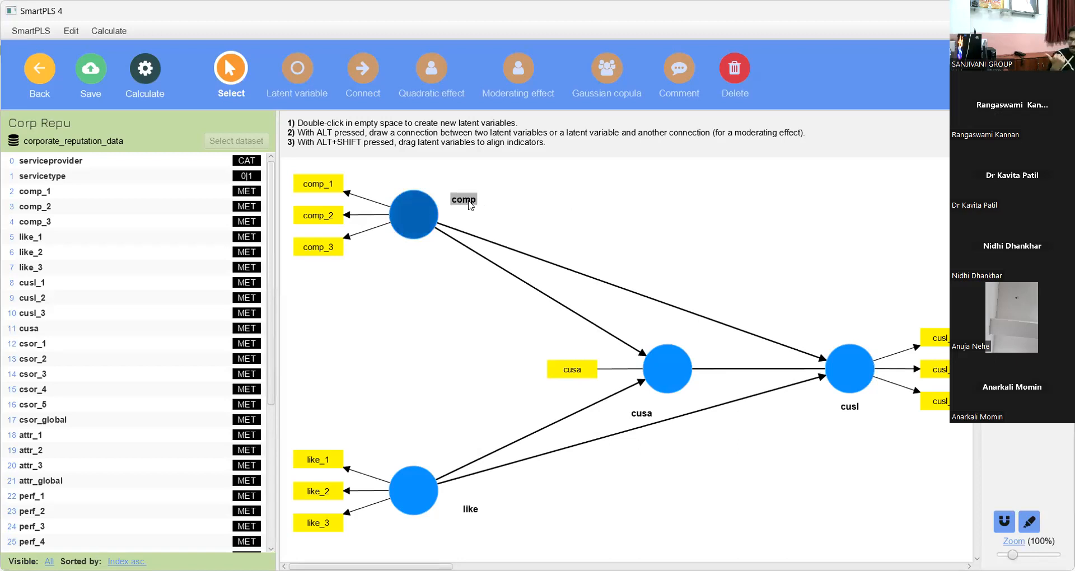
left_click(422, 208)
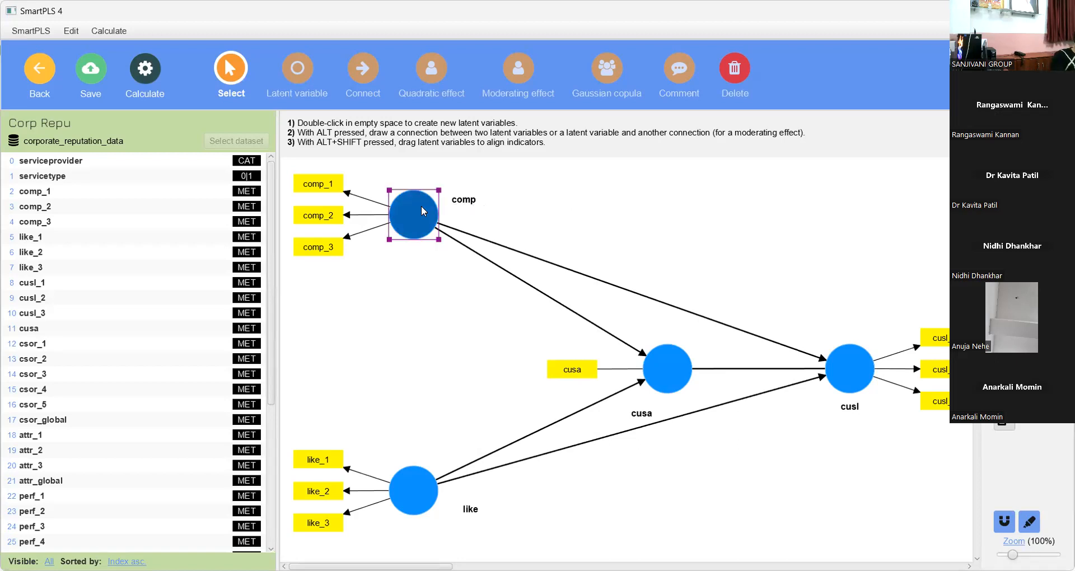
double_click(421, 207)
left_click(452, 159)
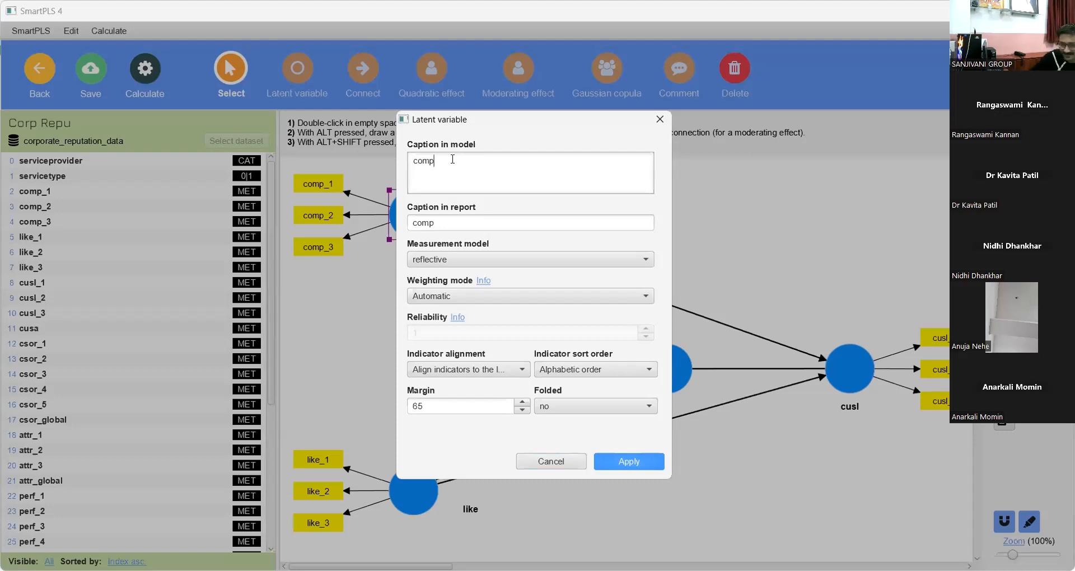
key("BackSpace")
key("BackSpace")
key("BackSpace")
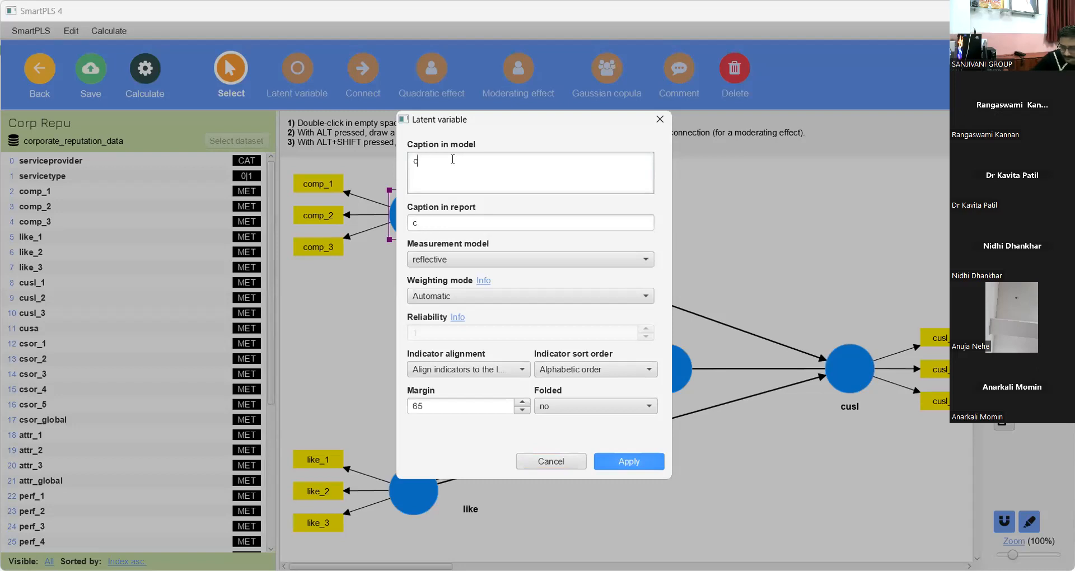
key("BackSpace")
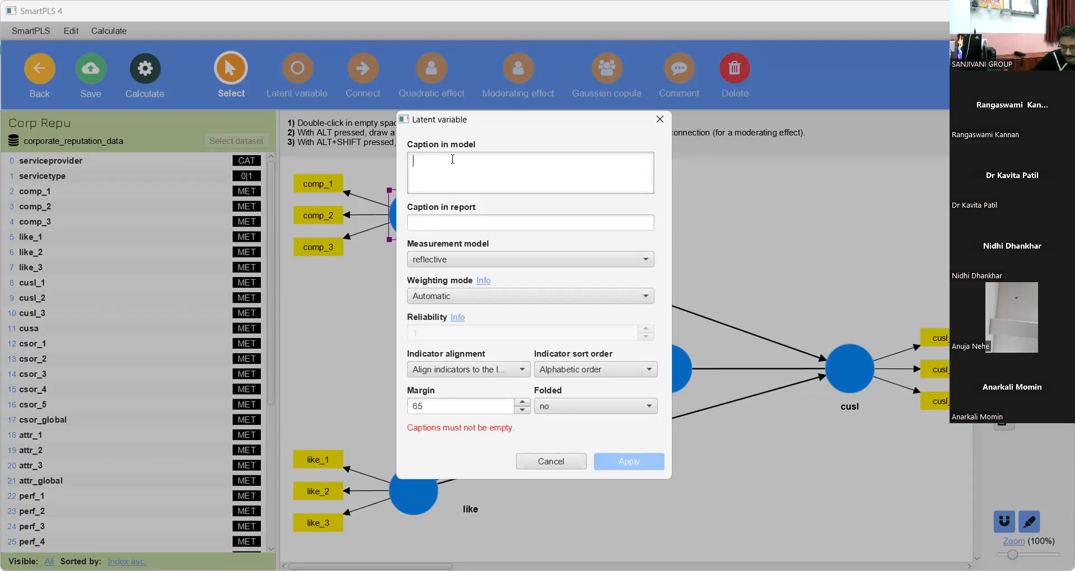
type("Comp")
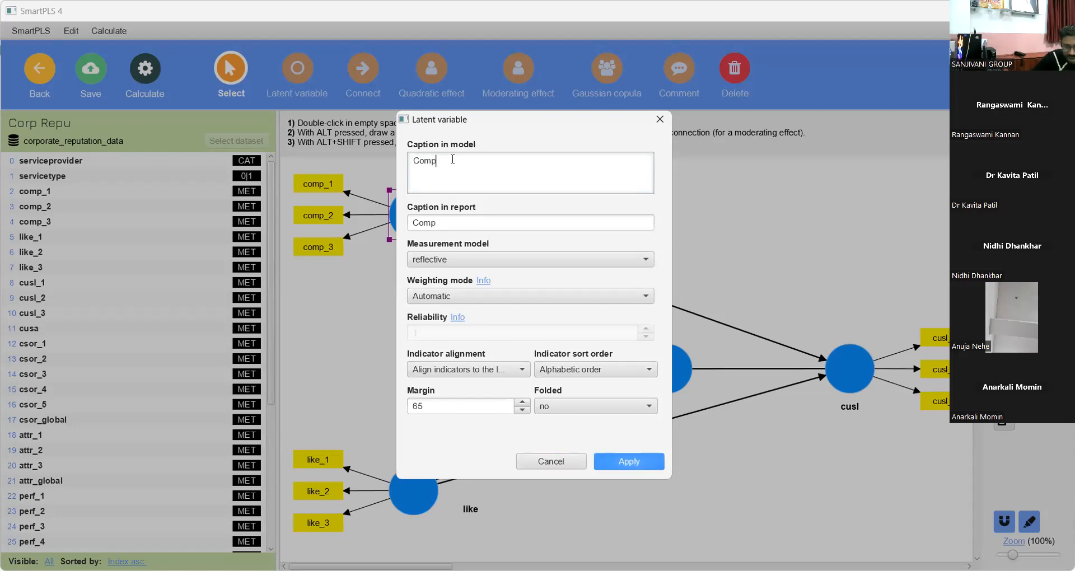
type("etence")
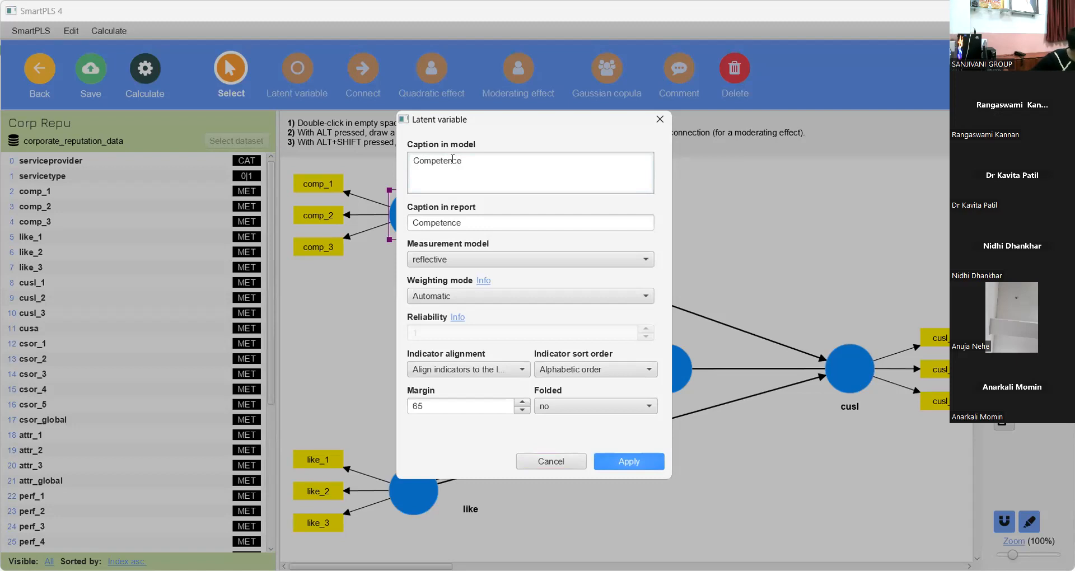
type("(Co")
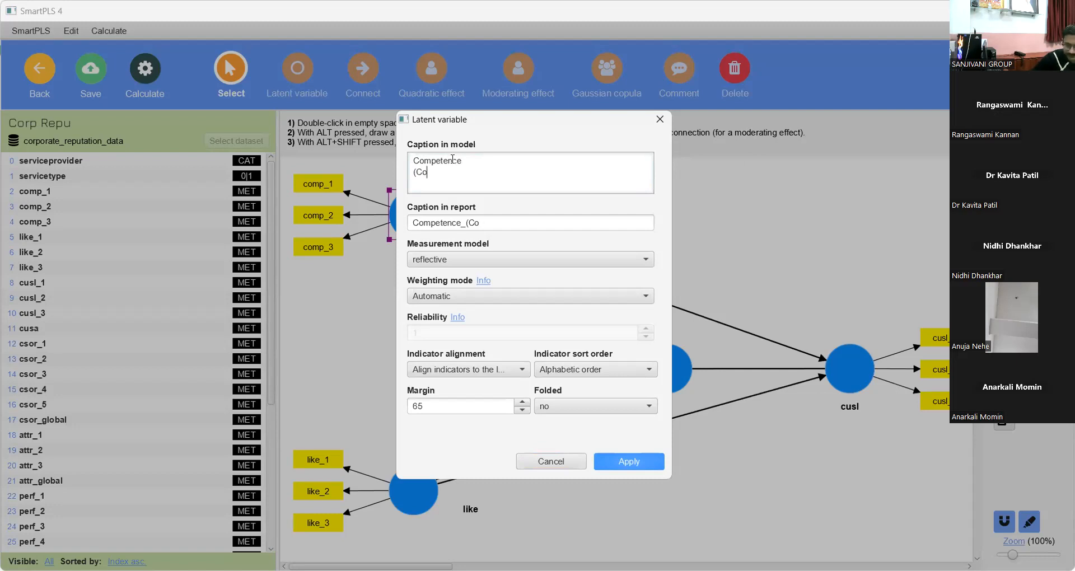
type("mp)")
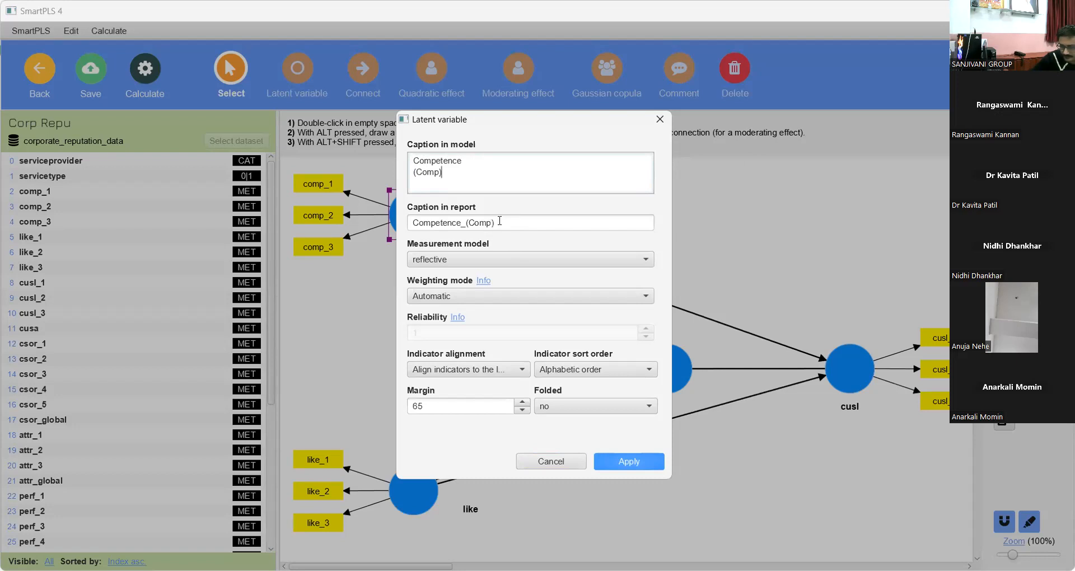
left_click_drag(492, 222, 422, 216)
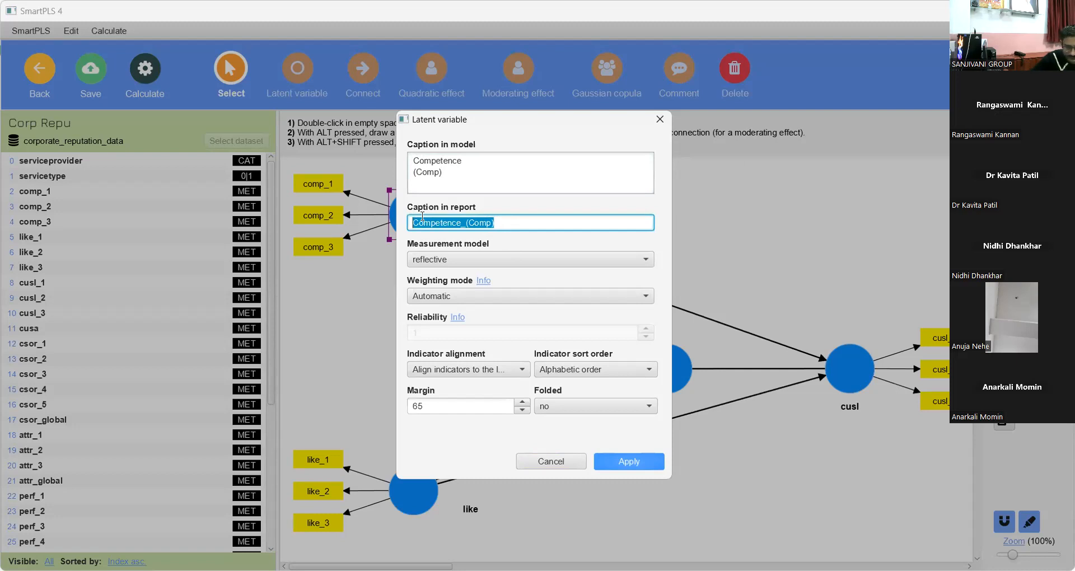
type("Comp")
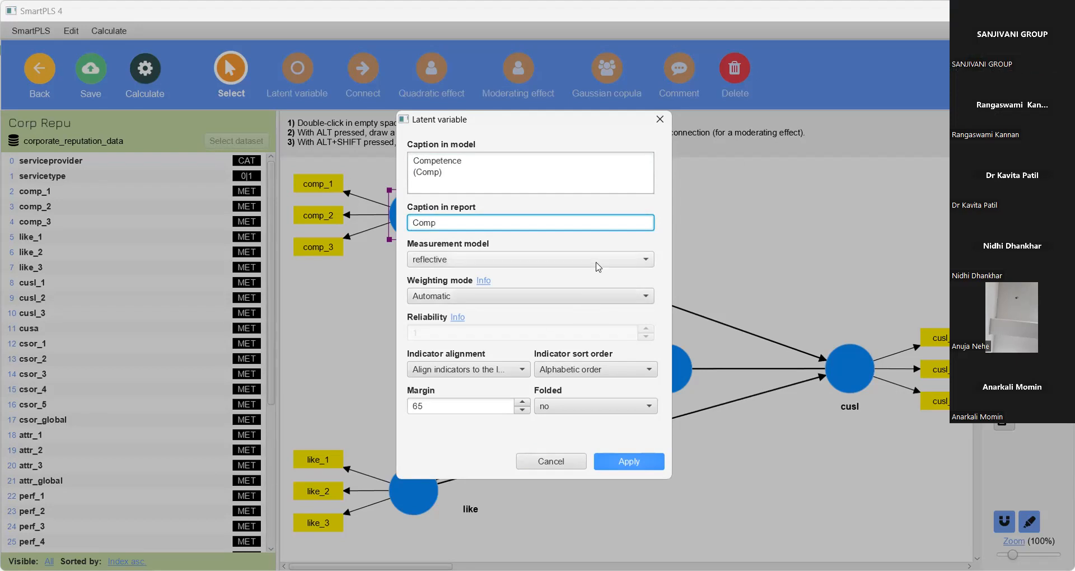
Examine the available options for the comp construct's measurement model, weighting mode, indicator alignment and indicator sort order.
left_click(646, 260)
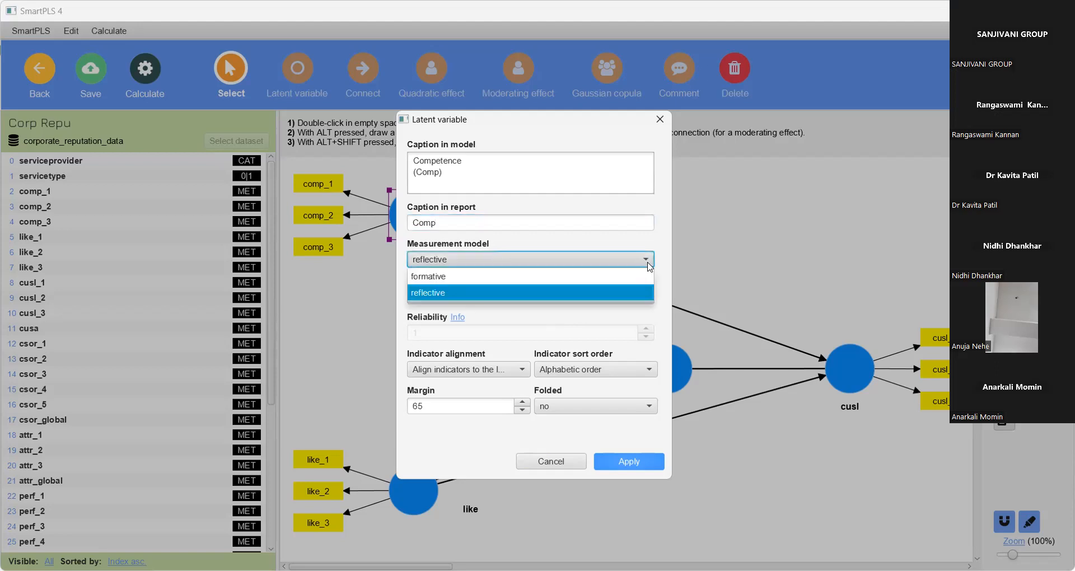
left_click(646, 261)
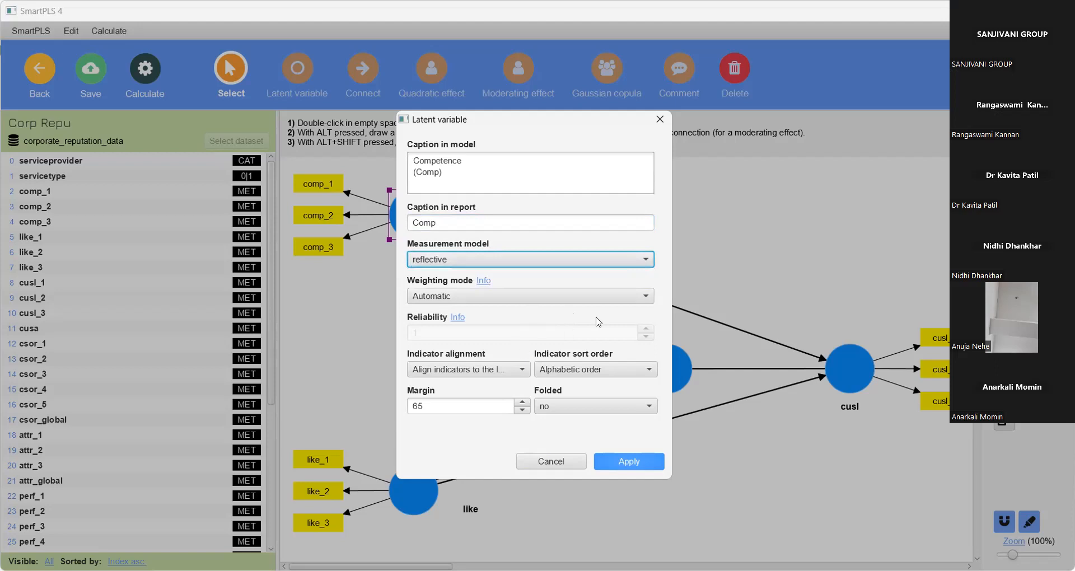
left_click(647, 303)
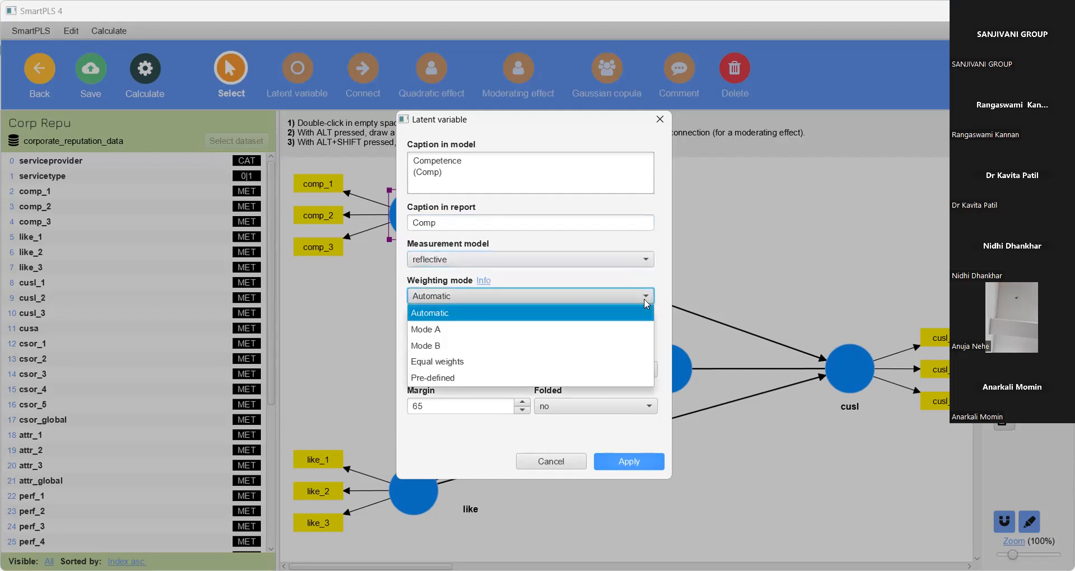
left_click(647, 303)
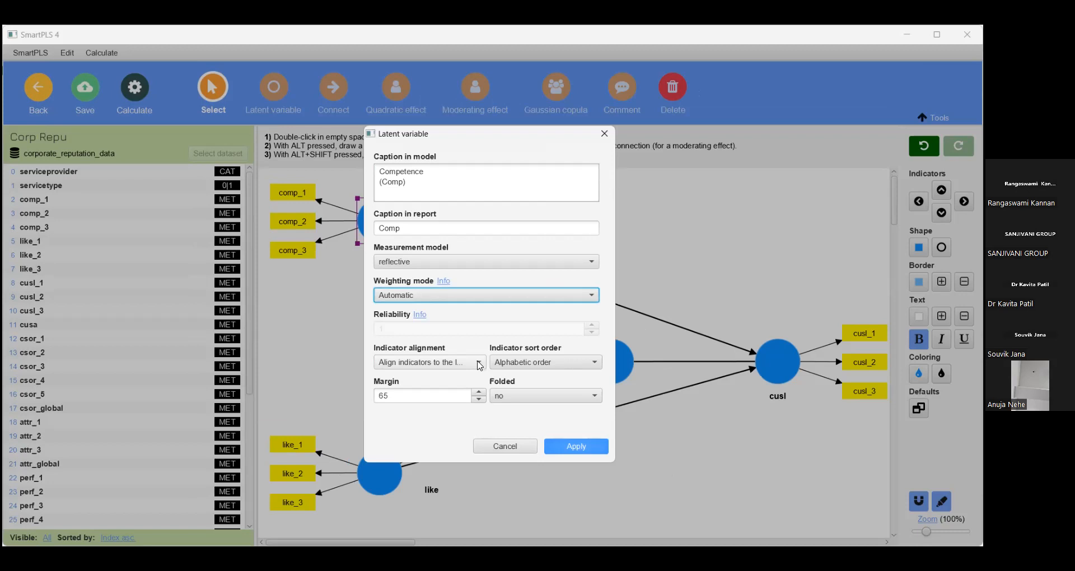
left_click(480, 364)
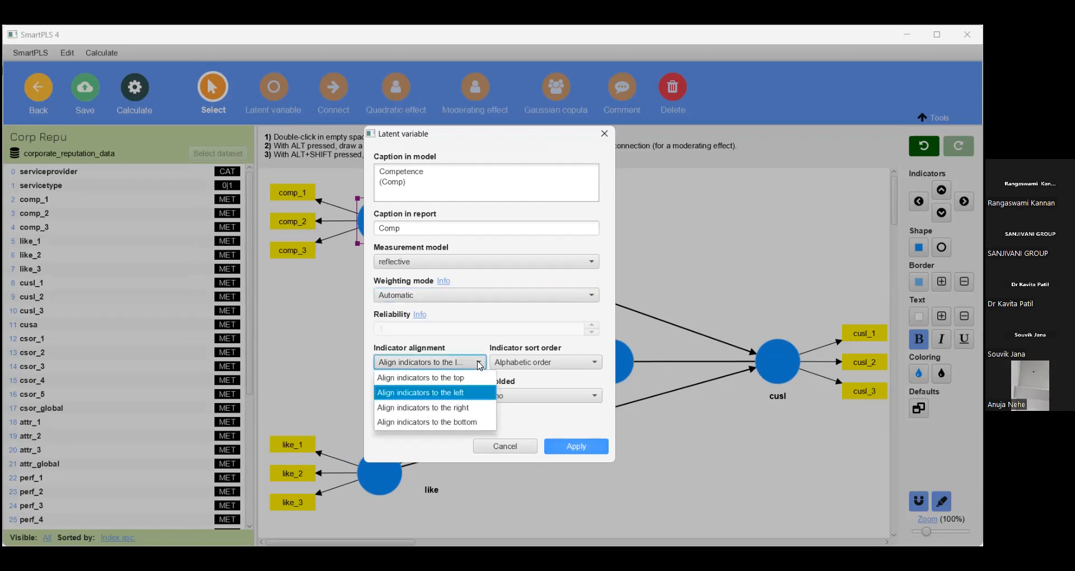
left_click(480, 364)
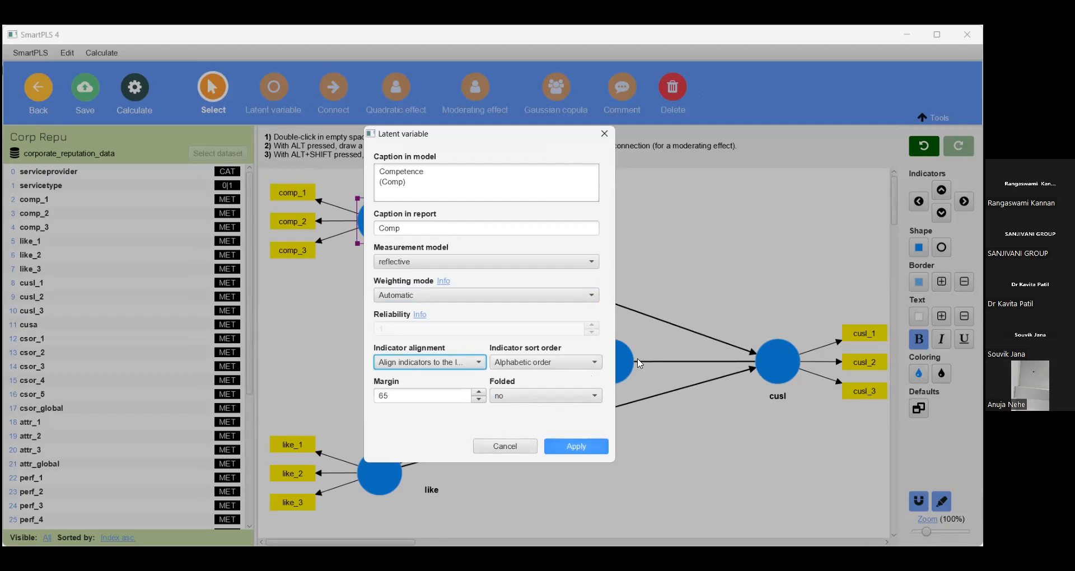
left_click(596, 366)
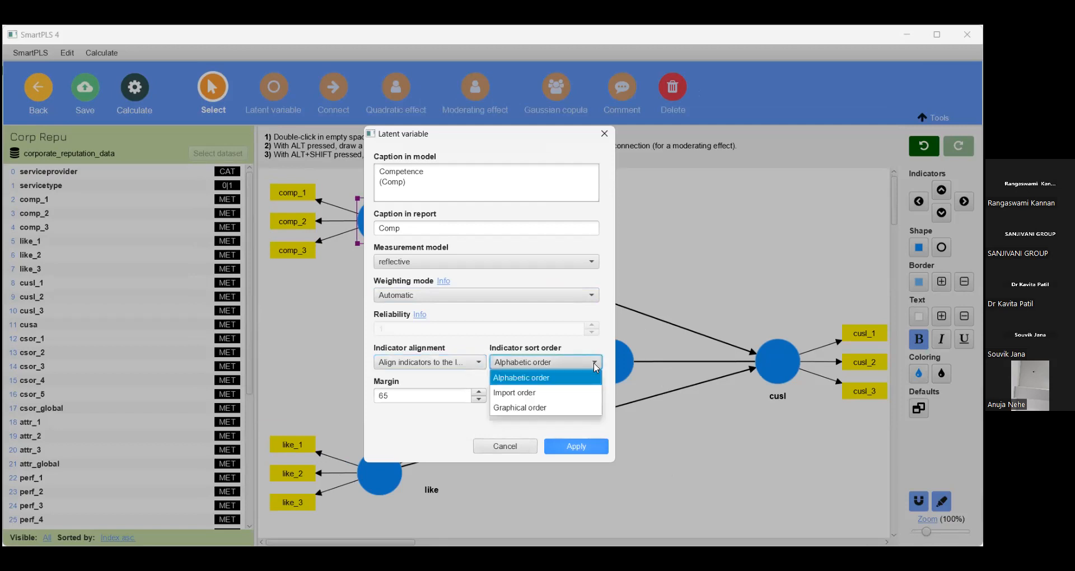
left_click(596, 367)
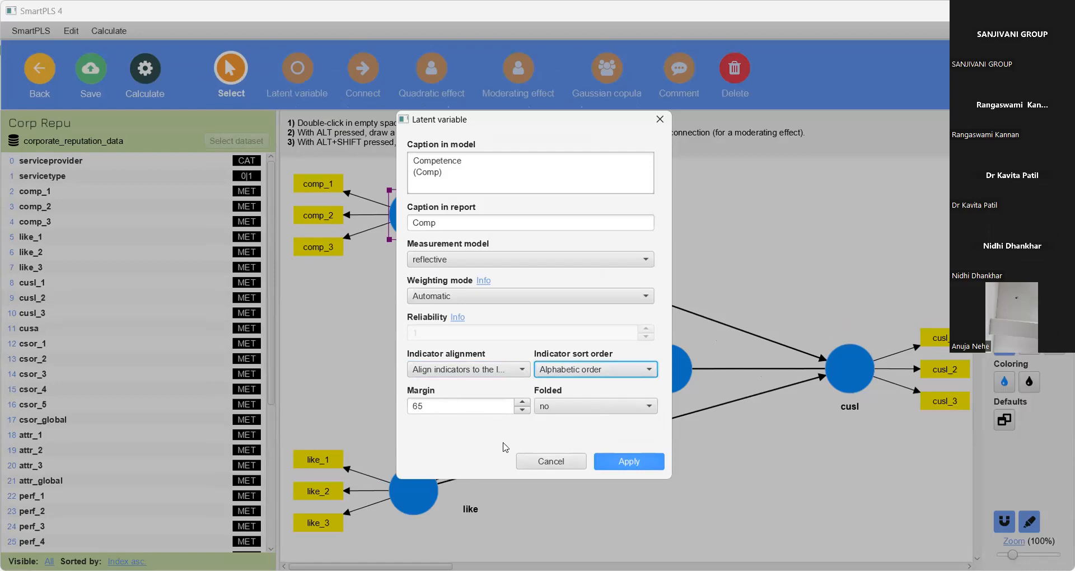
Apply the comp construct's new captions and move its Competence (Comp) label up, clear of the circle.
left_click(626, 463)
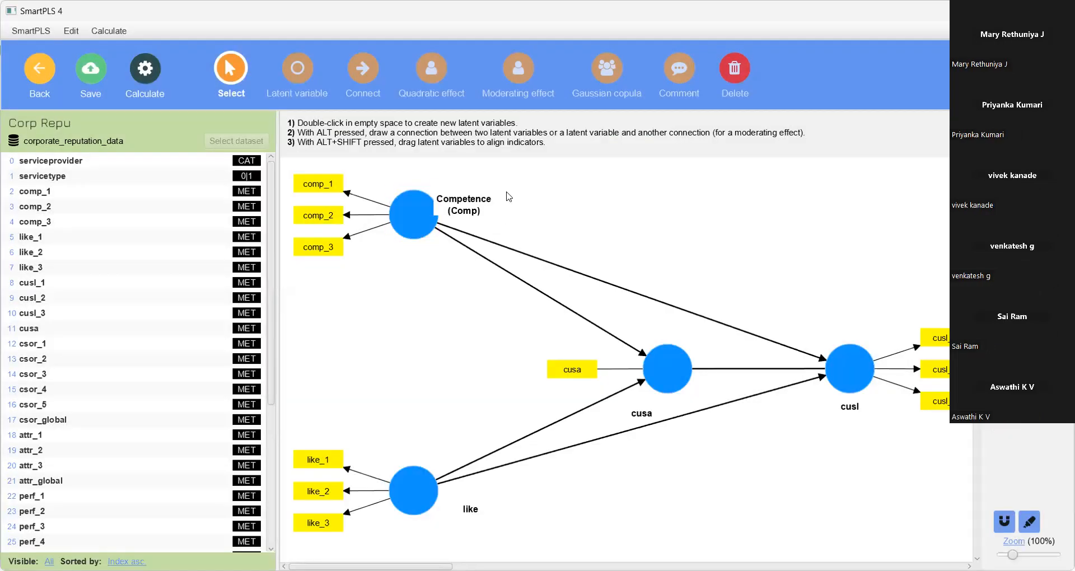
left_click(482, 196)
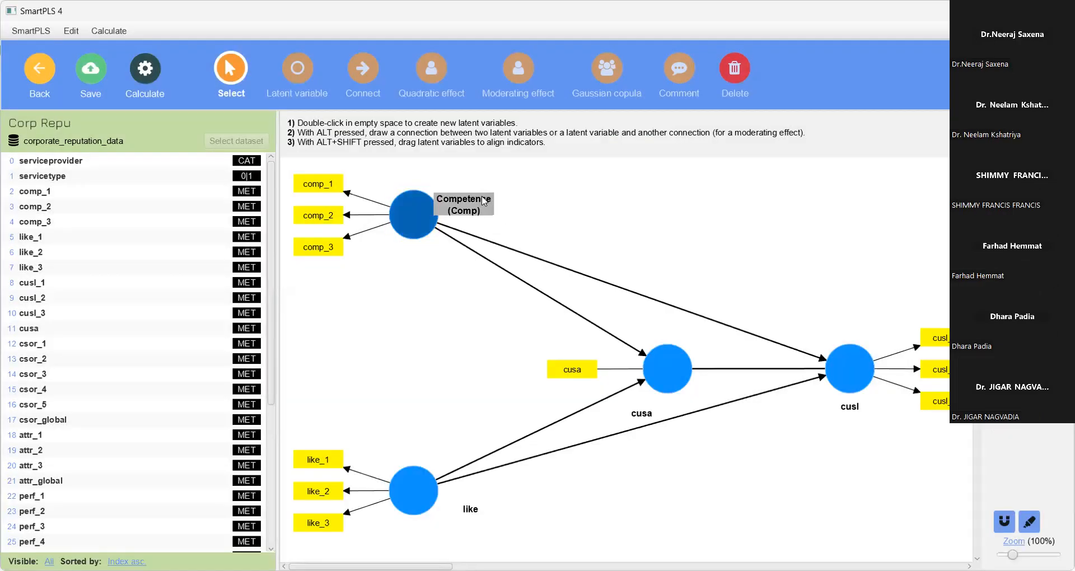
left_click_drag(482, 195, 484, 178)
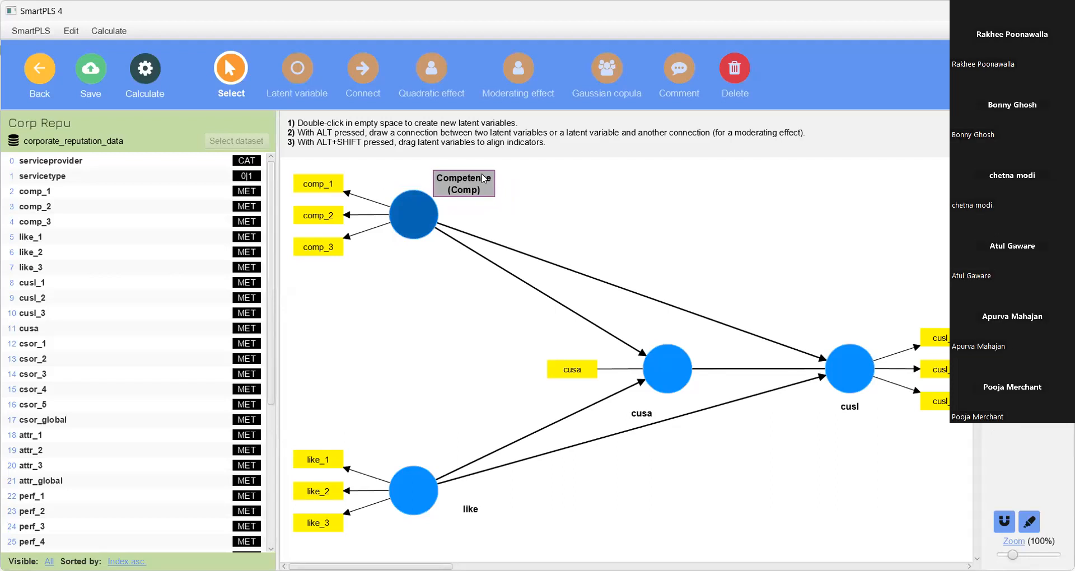
left_click(548, 225)
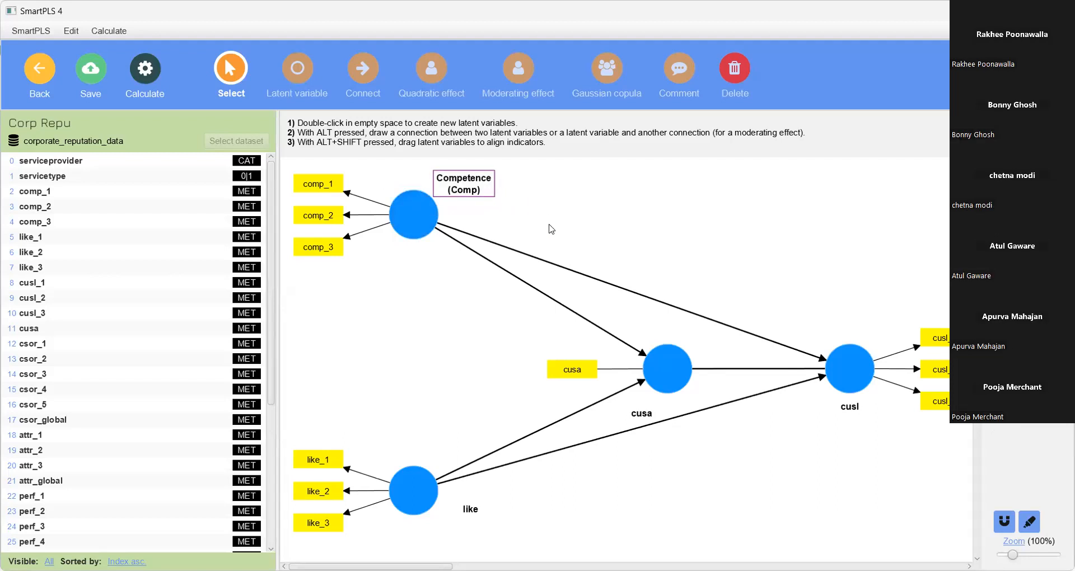
Change the like construct's caption in the model to "Likability".
left_click(402, 502)
left_click(404, 501)
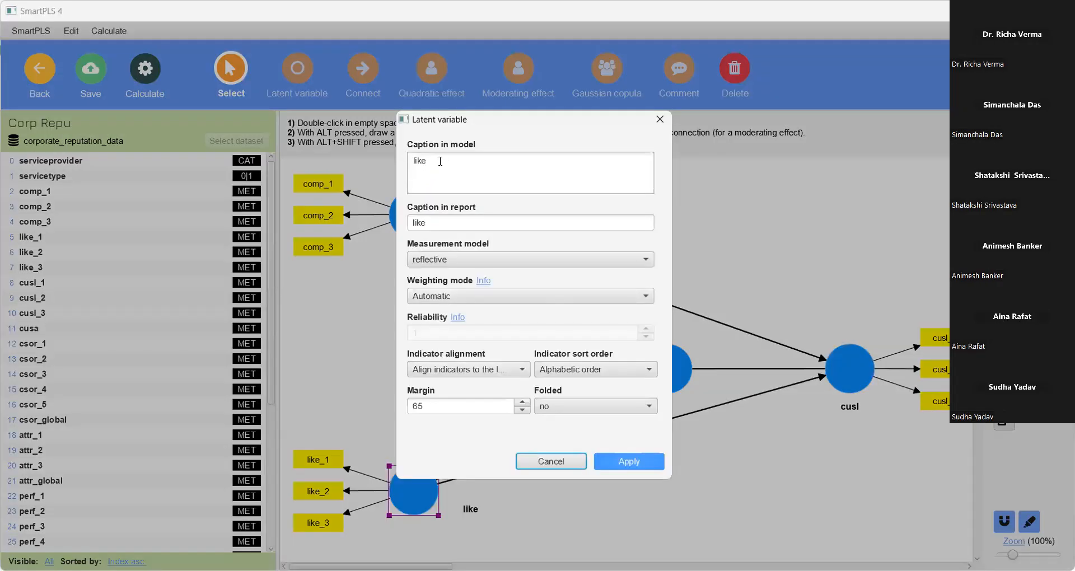
left_click_drag(439, 161, 396, 158)
type("L")
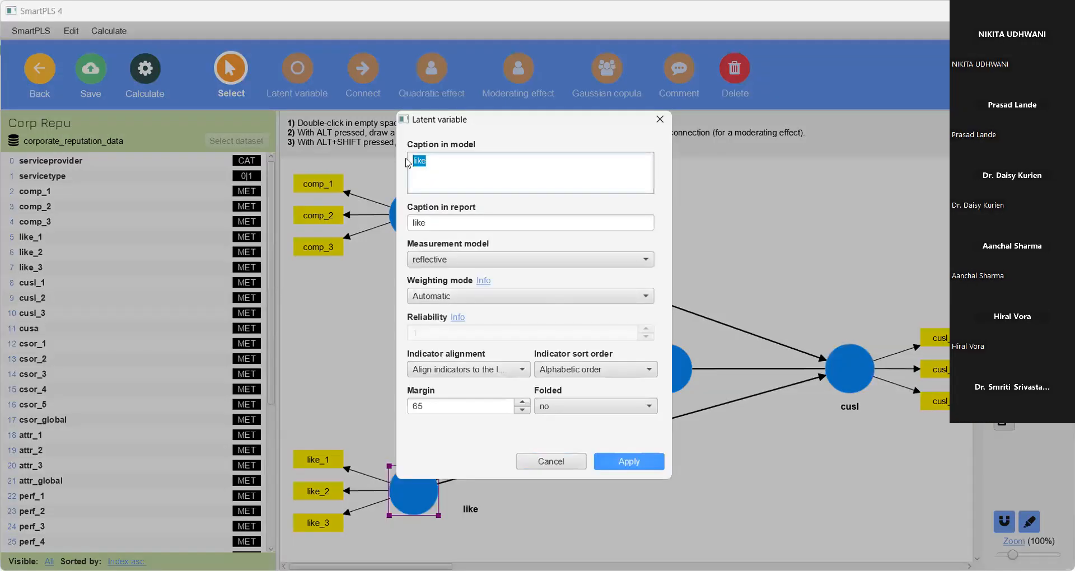
type("ikab")
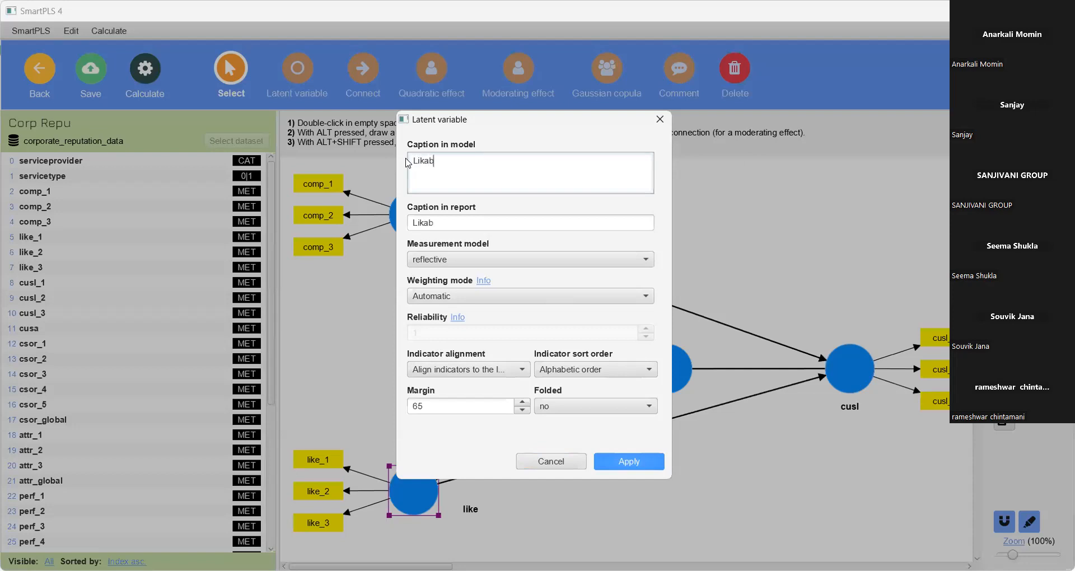
type("ility")
Shorten the like construct's report caption to "Like" and apply the caption changes.
left_click(461, 219)
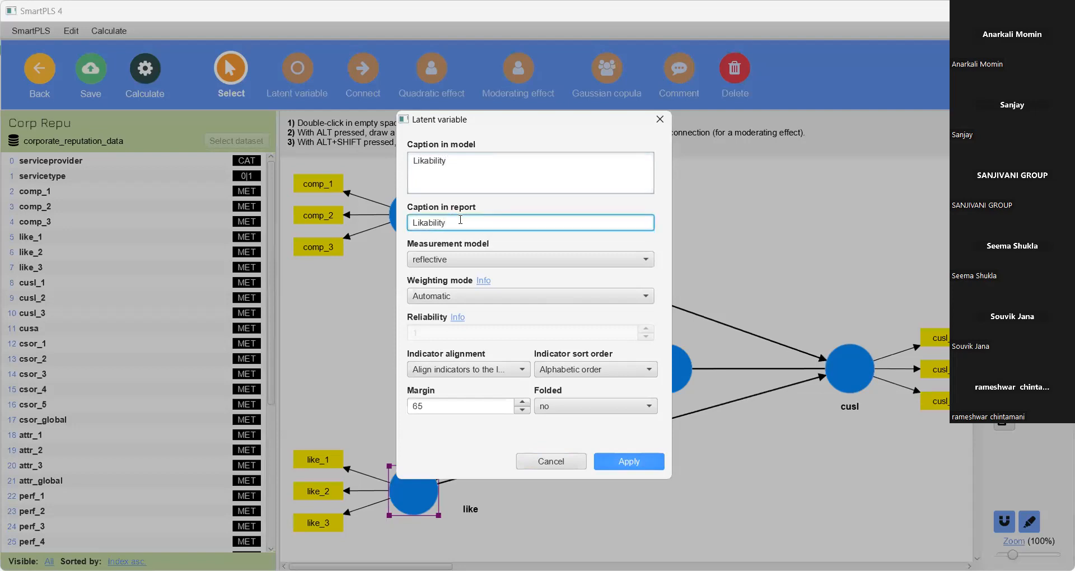
key("BackSpace")
key("BackSpace")
key("BackSpace")
key("BackSpace")
key("BackSpace")
key("BackSpace")
key("BackSpace")
type("e")
left_click(635, 462)
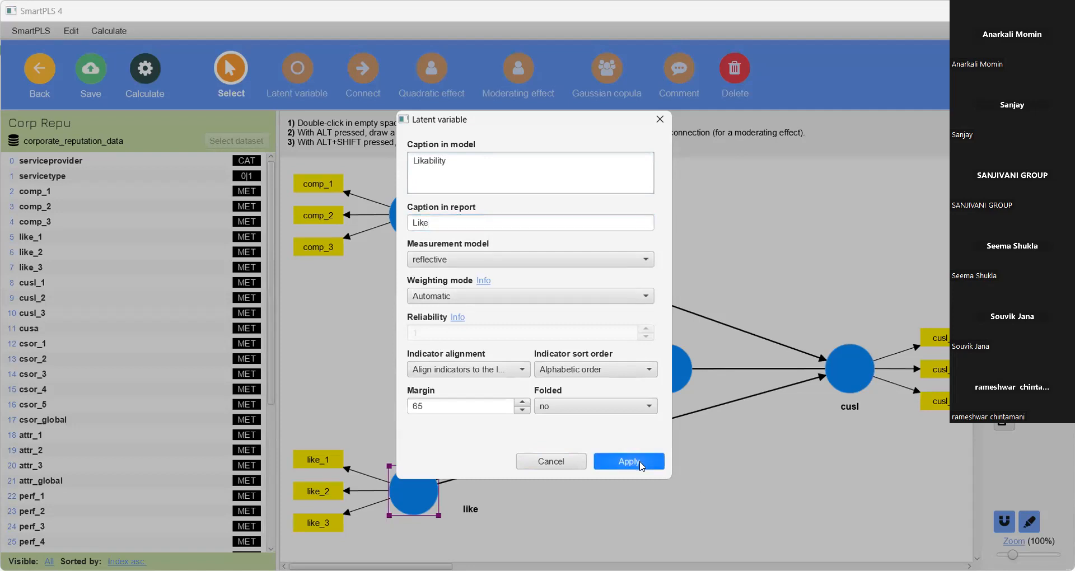
Set the cusa construct's model caption to "Customer Satisfaction" and its report caption to "Cusa".
left_click(667, 377)
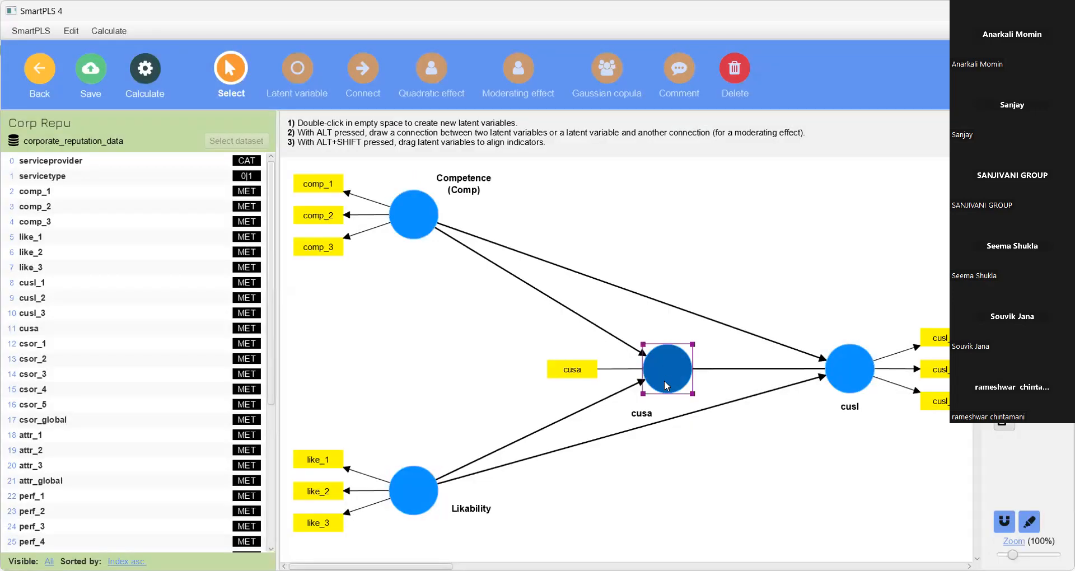
double_click(664, 380)
left_click_drag(432, 161, 414, 162)
type("Customer")
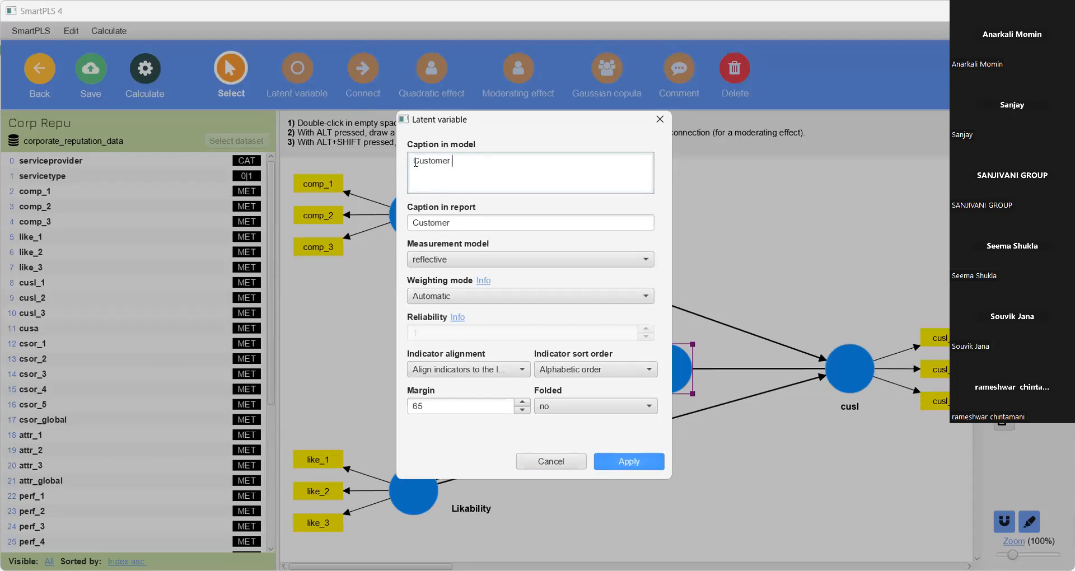
type(" Satisfaction")
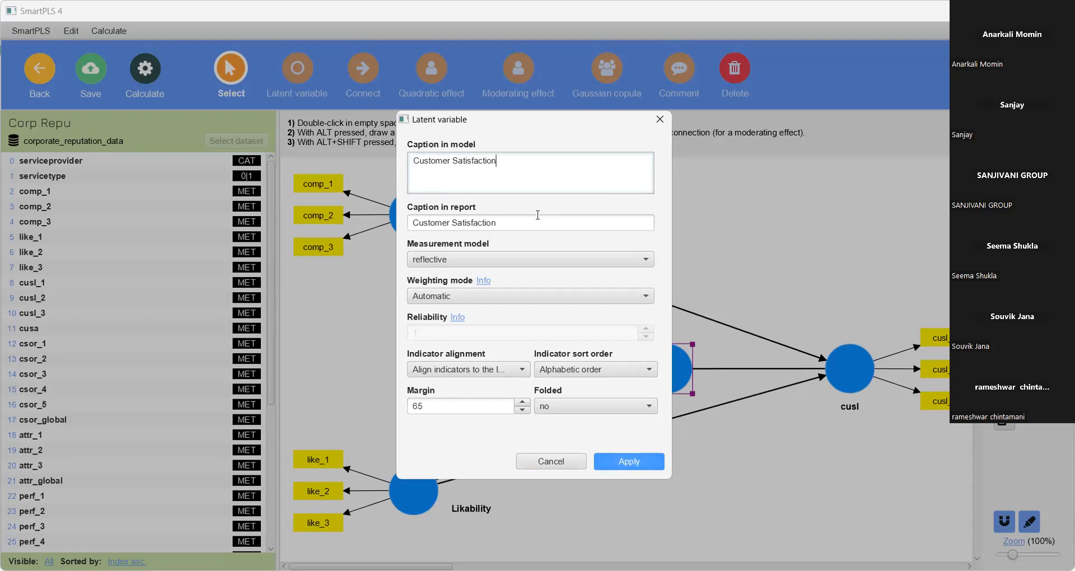
left_click(496, 222)
left_click_drag(493, 221, 362, 209)
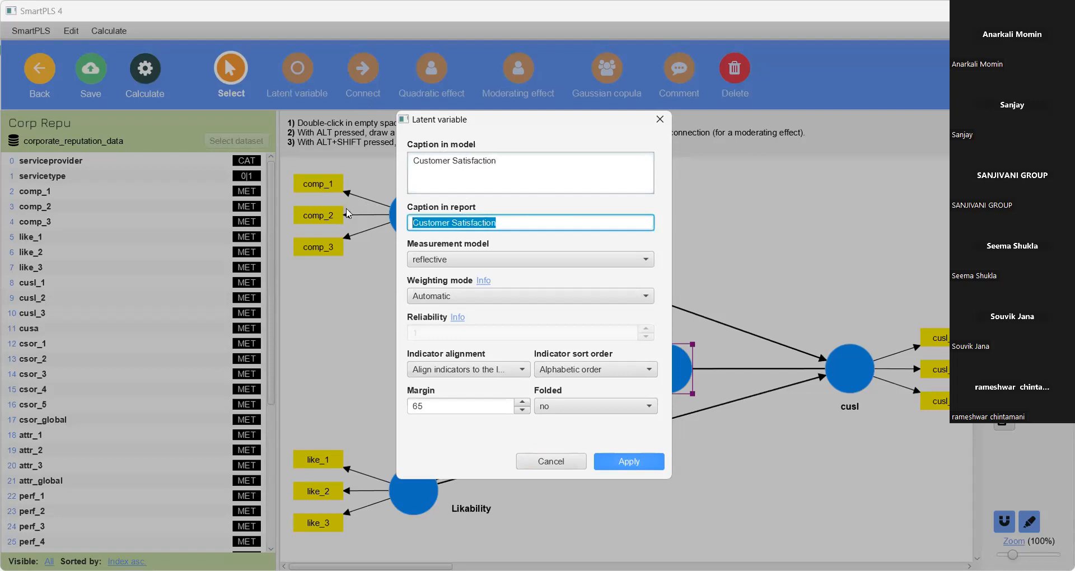
type("Cusa")
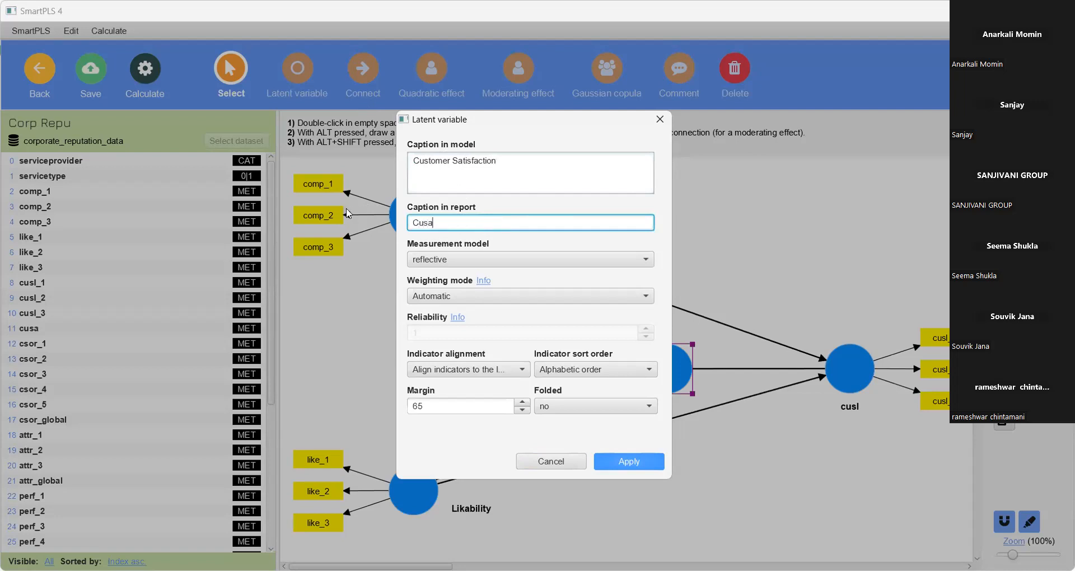
left_click(641, 463)
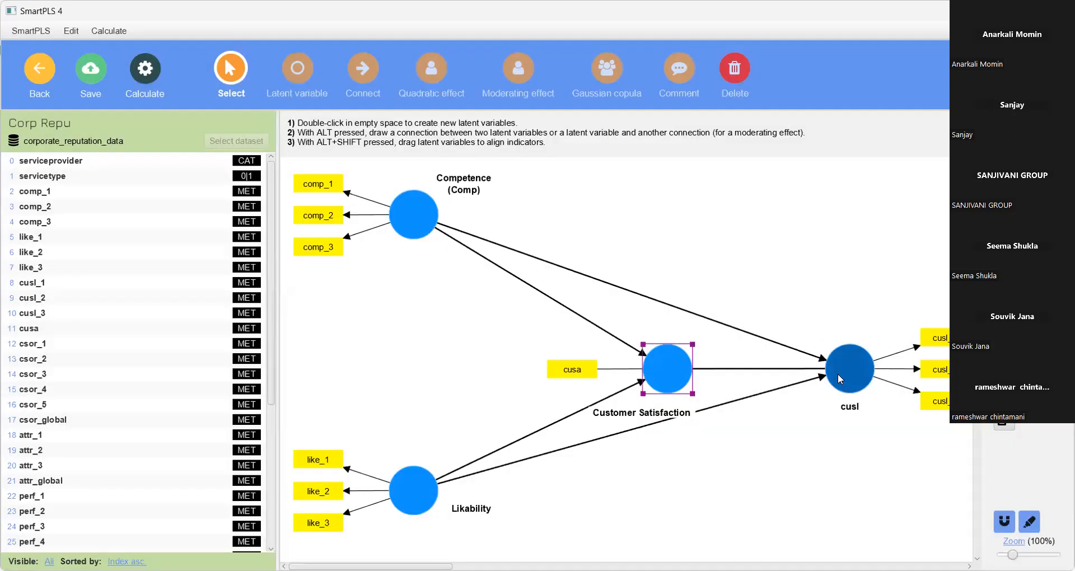
Change the cusl construct's caption in the model to "Customer Loyalty".
left_click(838, 374)
double_click(838, 374)
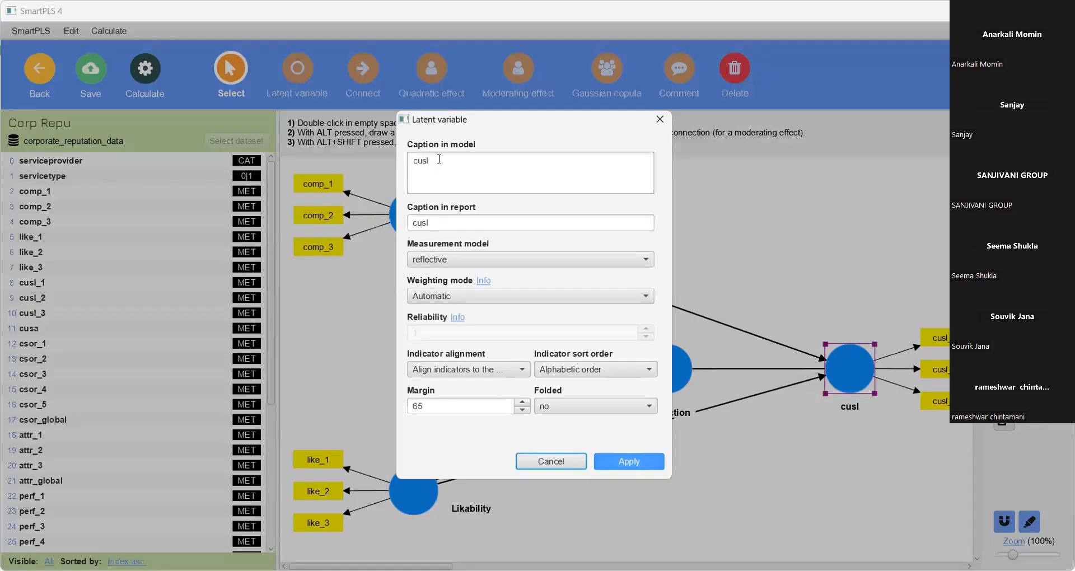
left_click_drag(434, 162, 400, 159)
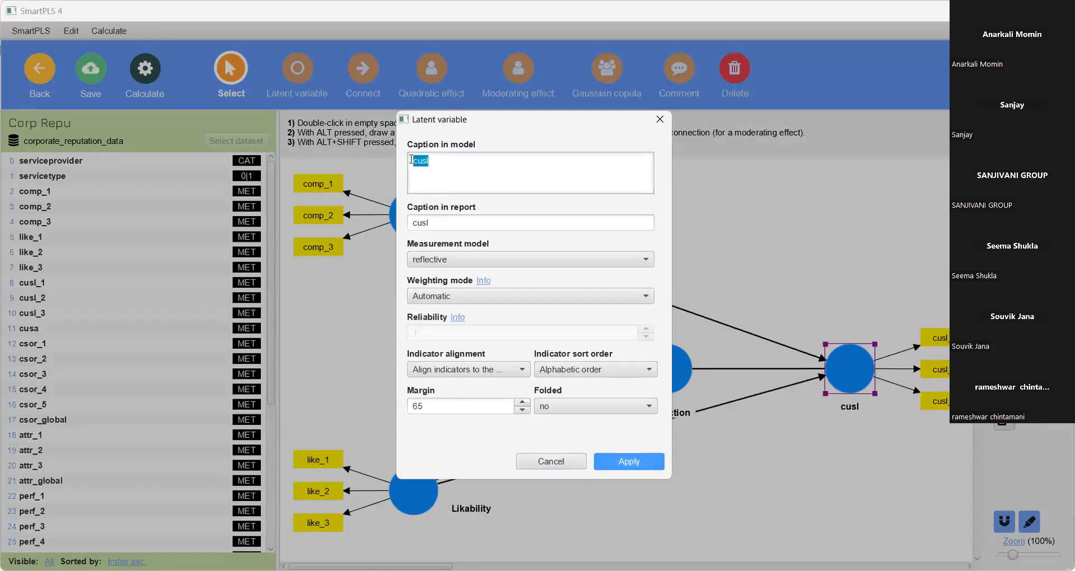
type("Customer Loyalt")
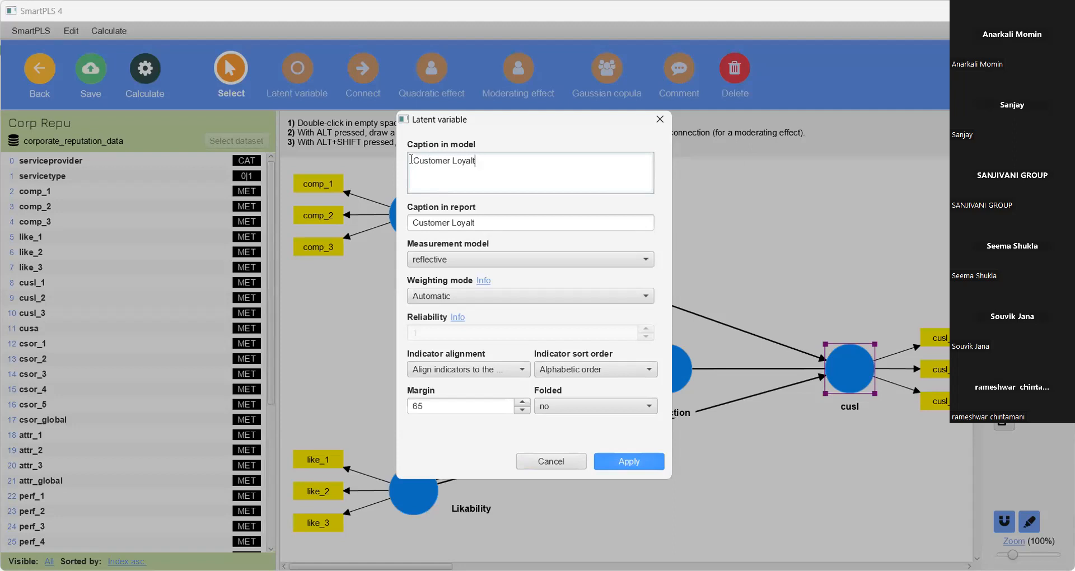
type("y")
Shorten the cusl construct's report caption to "Cusl", apply the caption changes and save the model.
triple_click(483, 227)
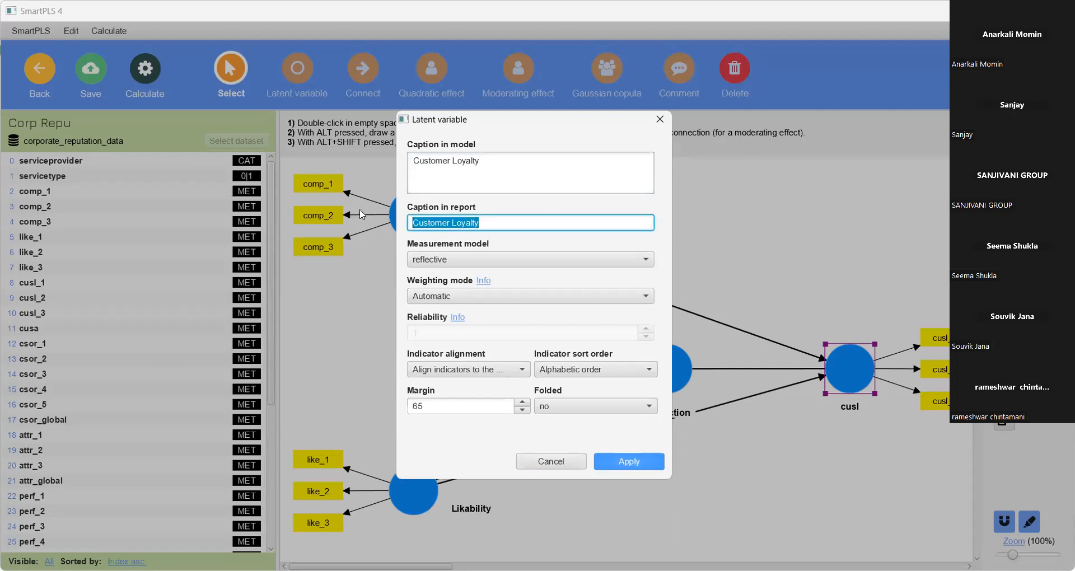
type("Cusl")
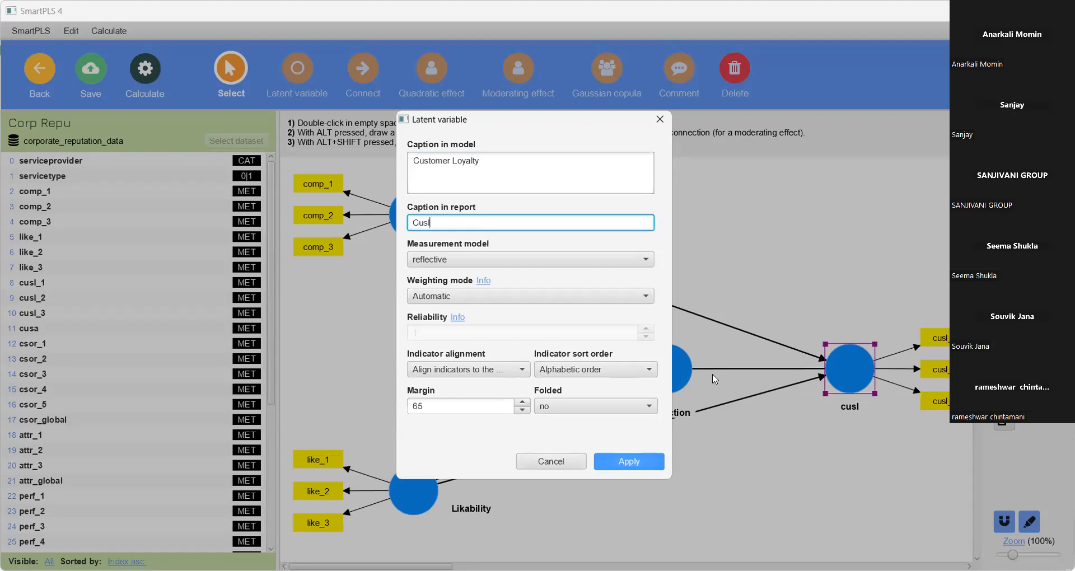
left_click(639, 469)
left_click(92, 82)
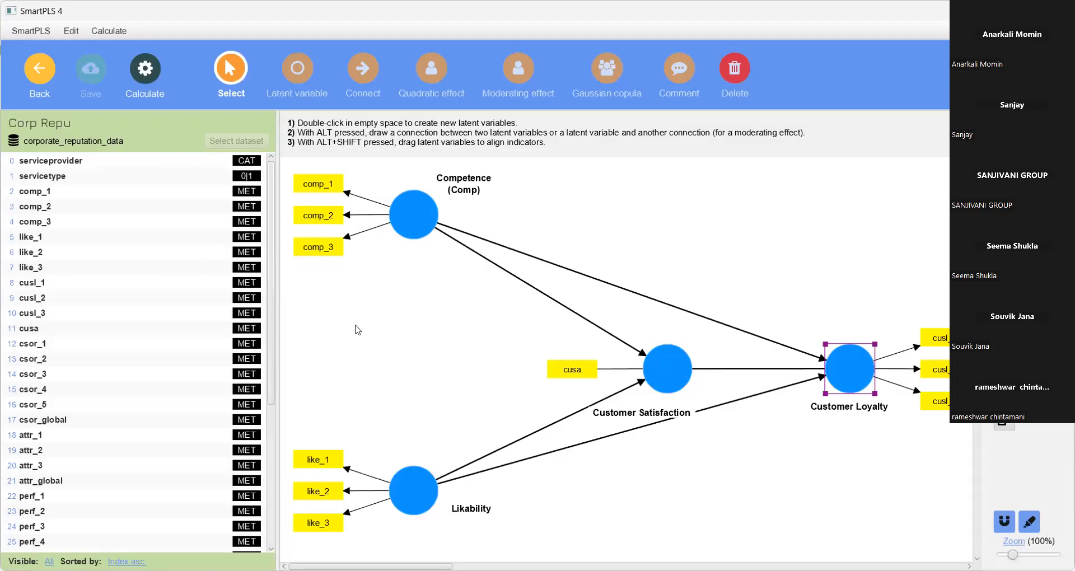
left_click(373, 311)
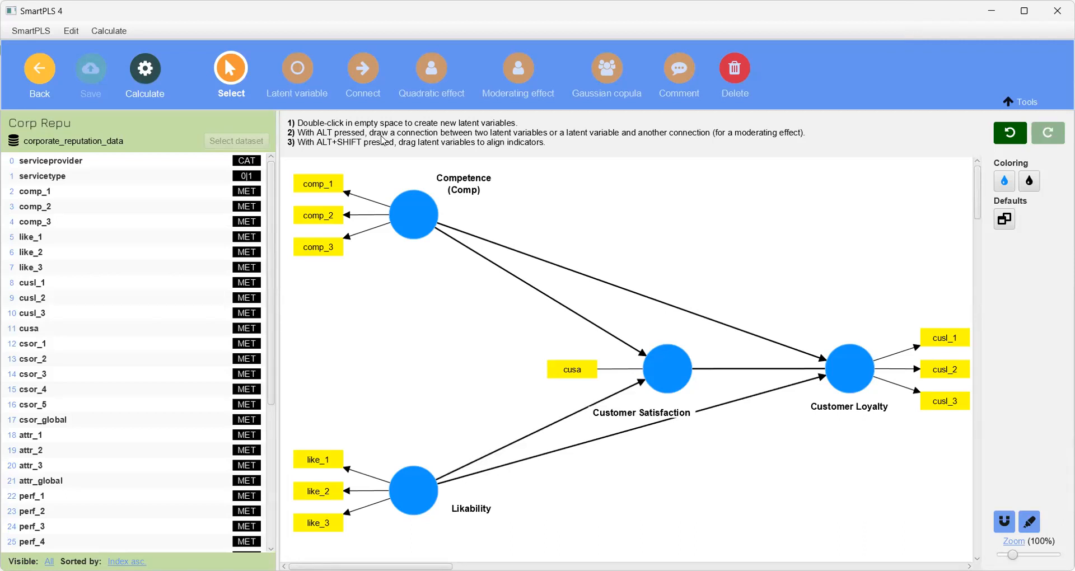
left_click(149, 71)
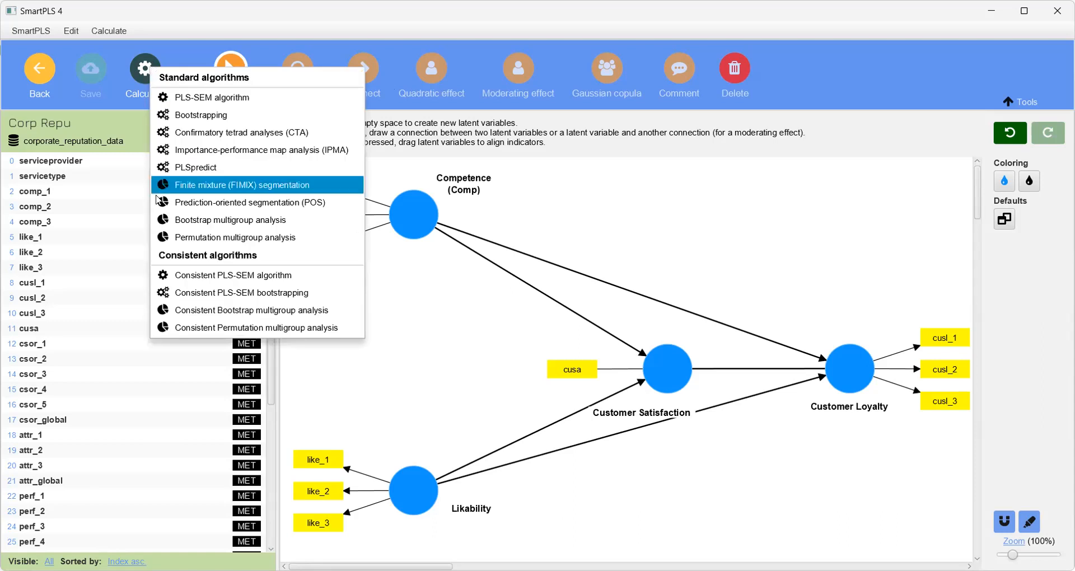
left_click(124, 293)
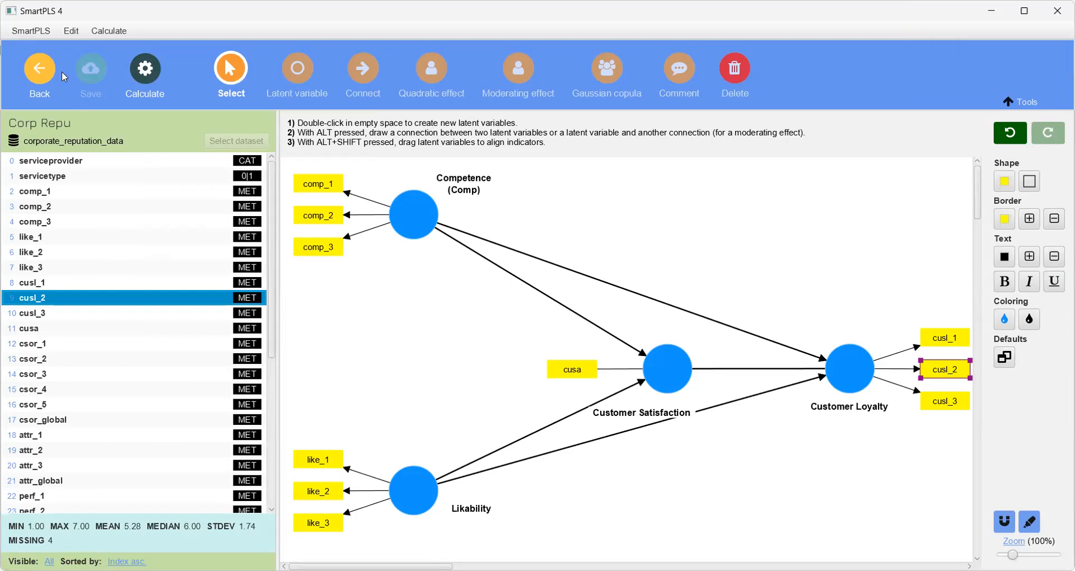
Return to the workspace overview and reopen the Corp Repu model.
left_click(41, 70)
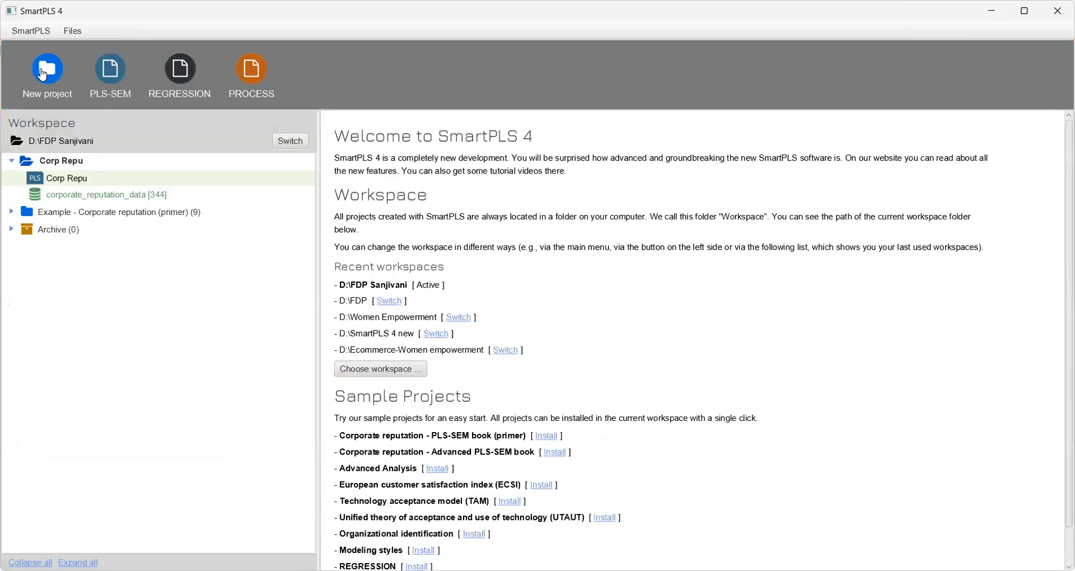
left_click(73, 180)
double_click(72, 178)
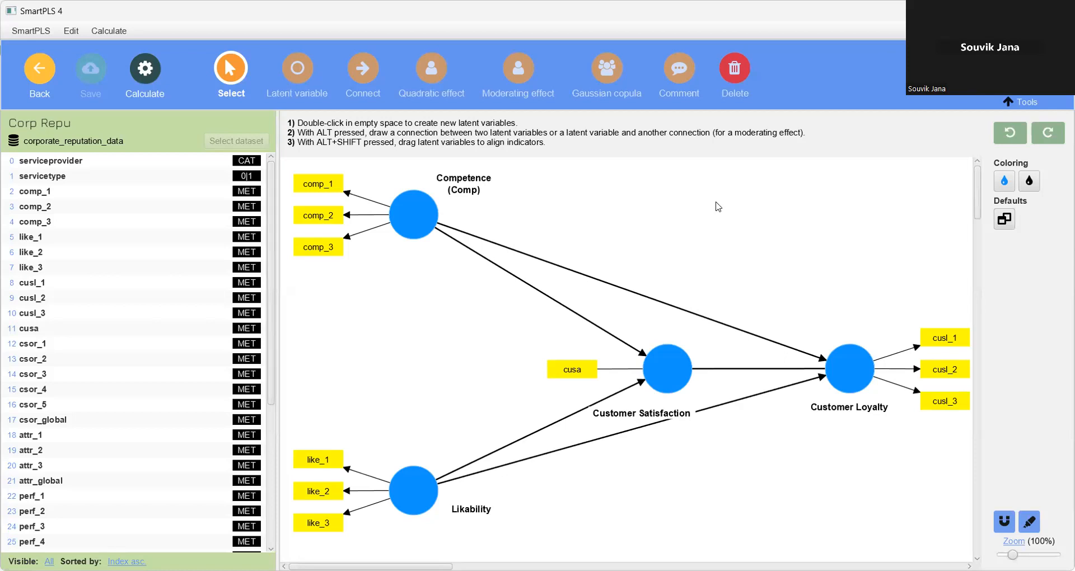
Examine the options for exporting the model diagram as an image, including the clipboard and external file targets, without exporting it.
right_click(668, 227)
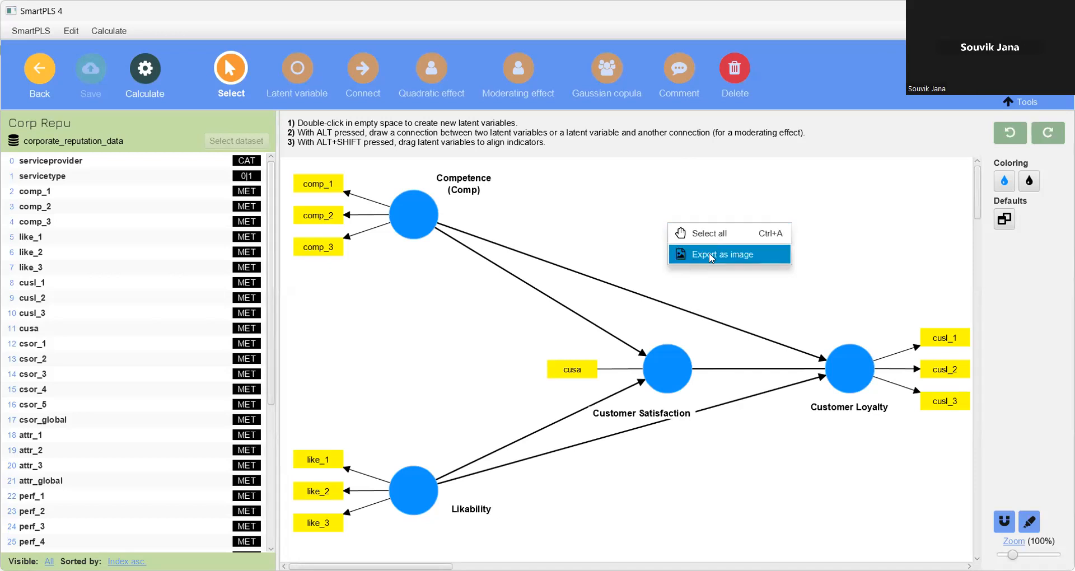
left_click(767, 252)
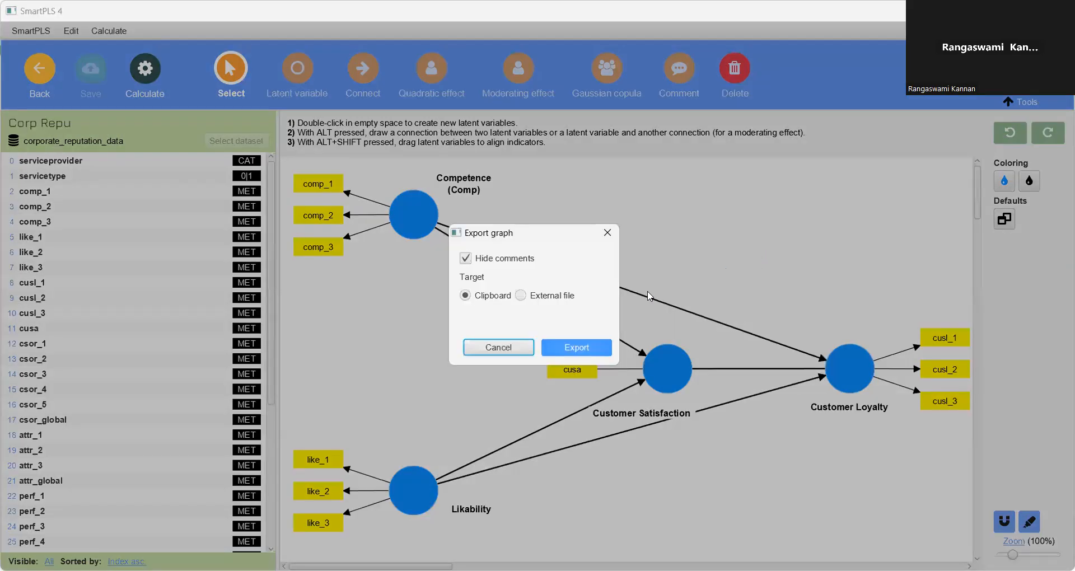
left_click(566, 301)
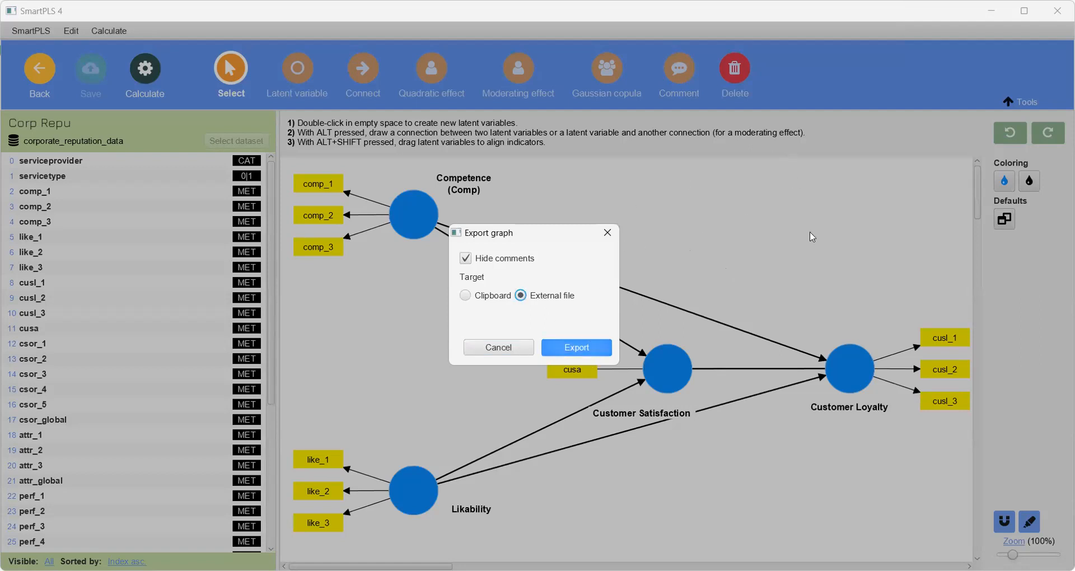
left_click(464, 296)
left_click(498, 348)
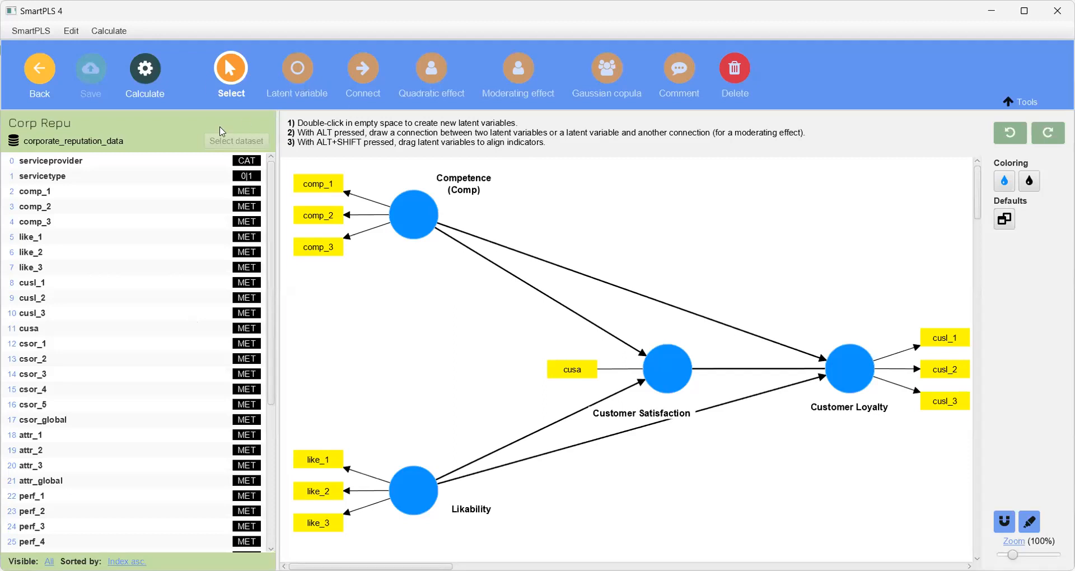
Try to run a confirmatory tetrad analysis (CTA) on the base data set with 10000 subsamples, a two-tailed test and a fixed seed.
left_click(146, 69)
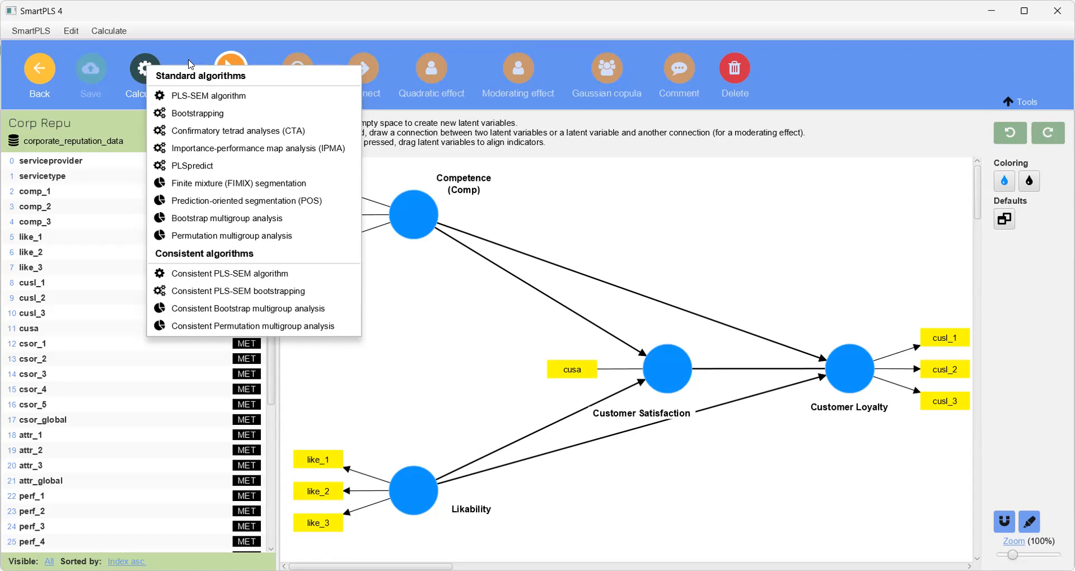
left_click(245, 131)
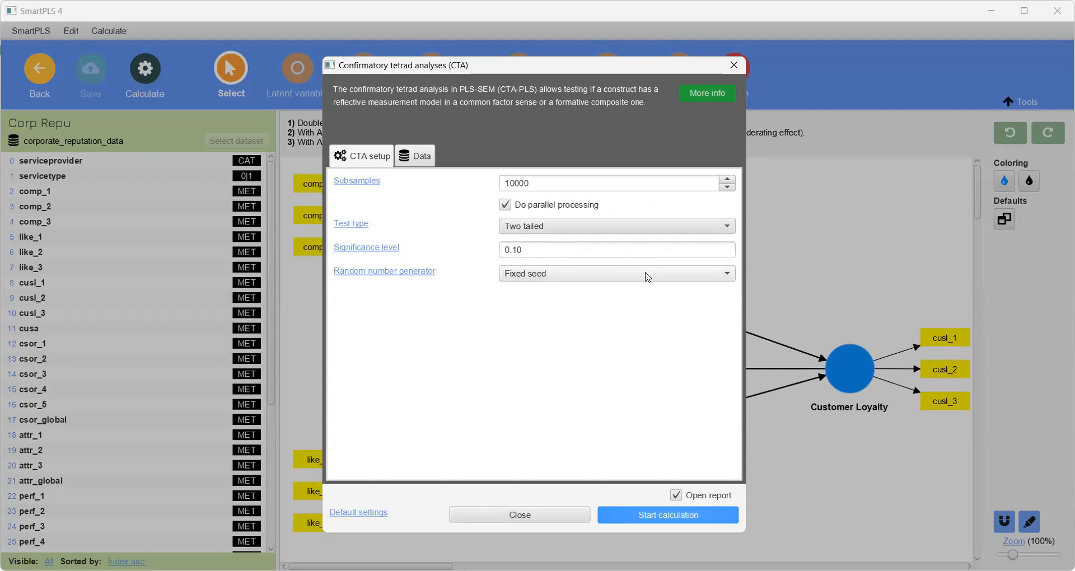
left_click(726, 275)
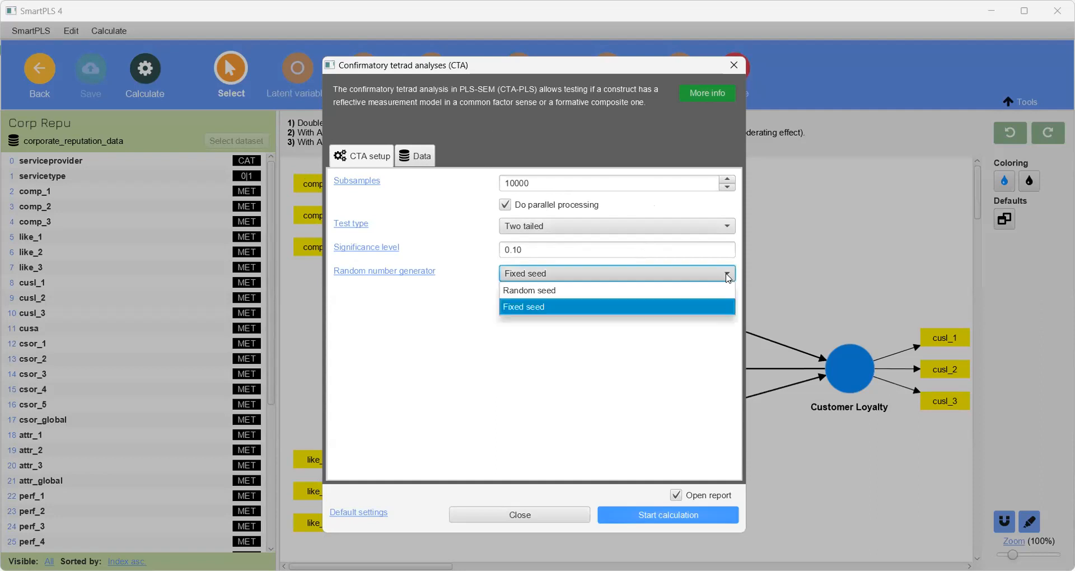
left_click(728, 278)
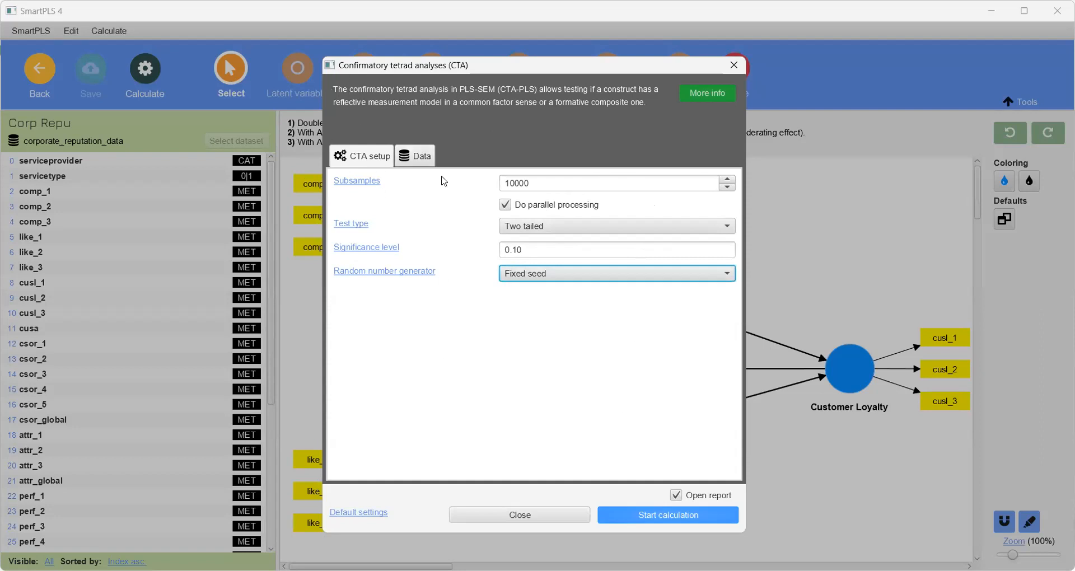
left_click(424, 159)
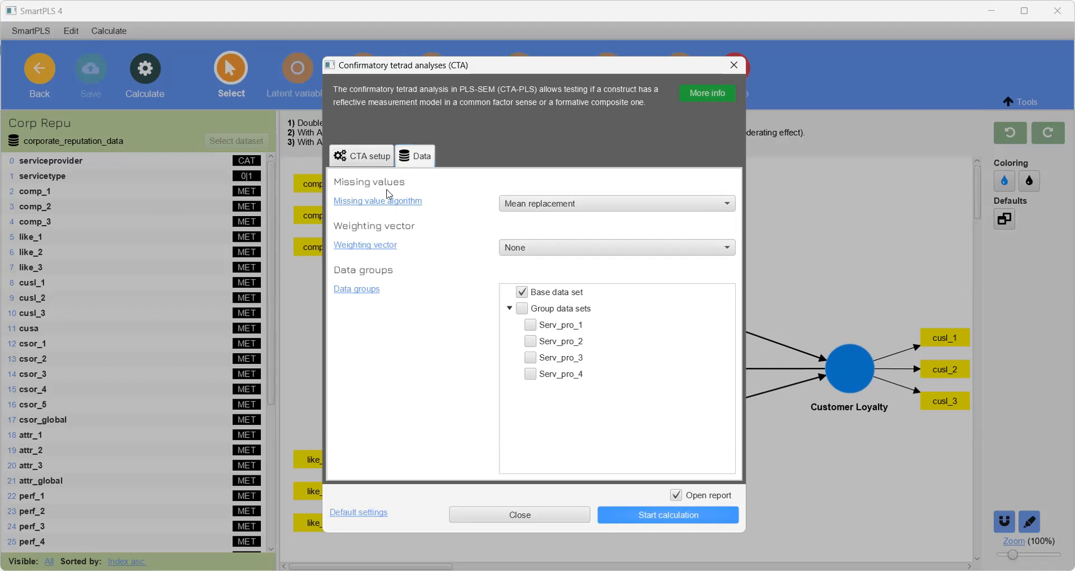
left_click(365, 157)
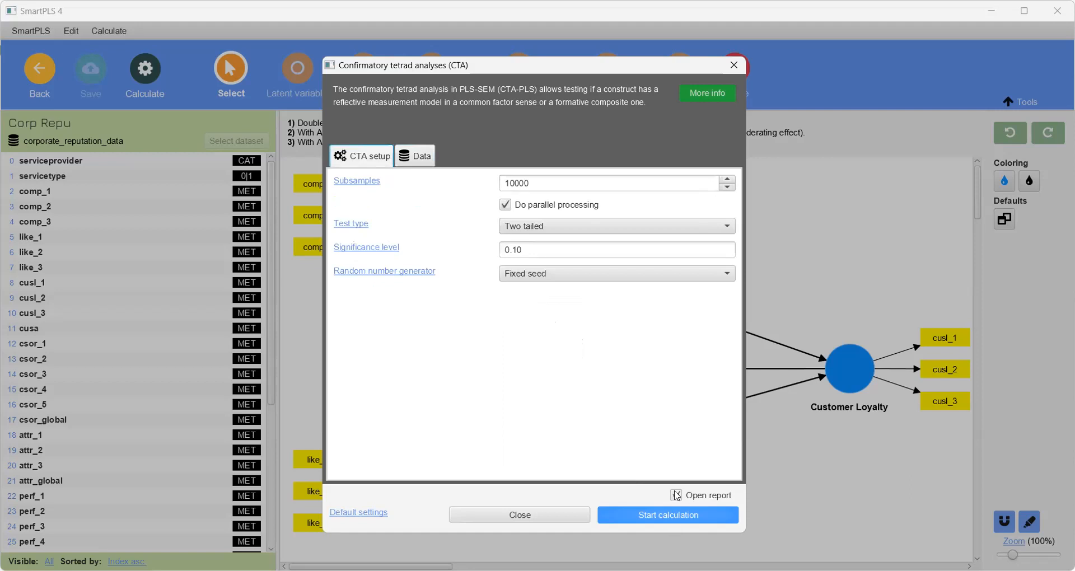
left_click(664, 520)
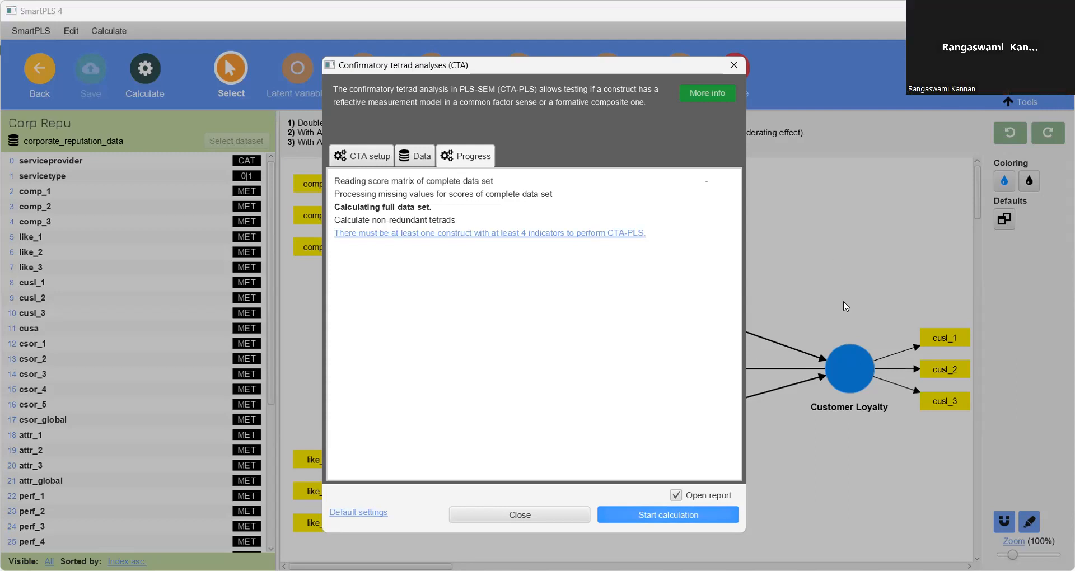
left_click(732, 66)
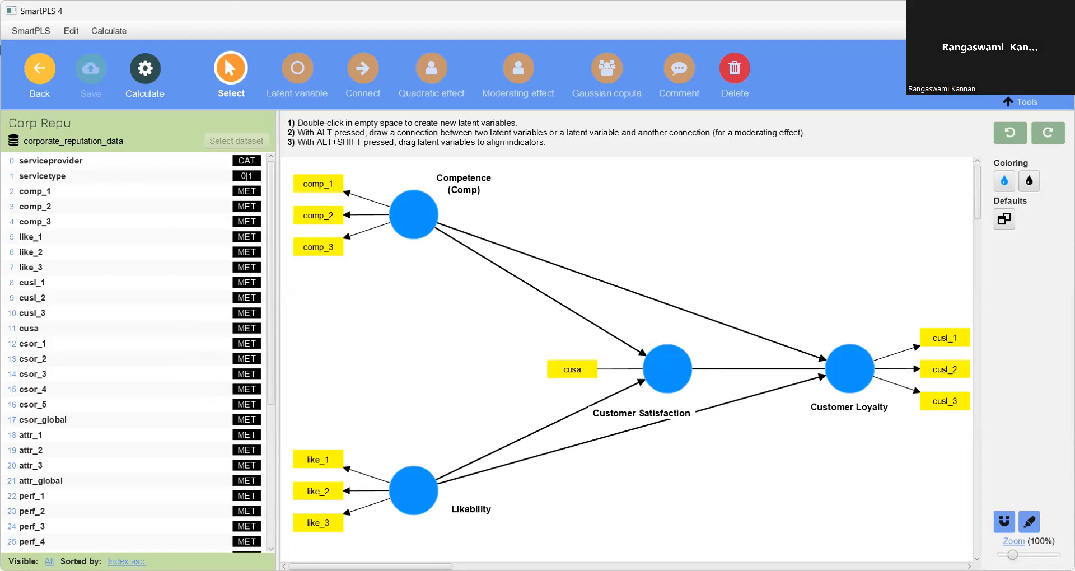
Run the PLS-SEM algorithm with the Path weighting scheme, standardized results, default initial weights and mean replacement for missing values.
left_click(151, 68)
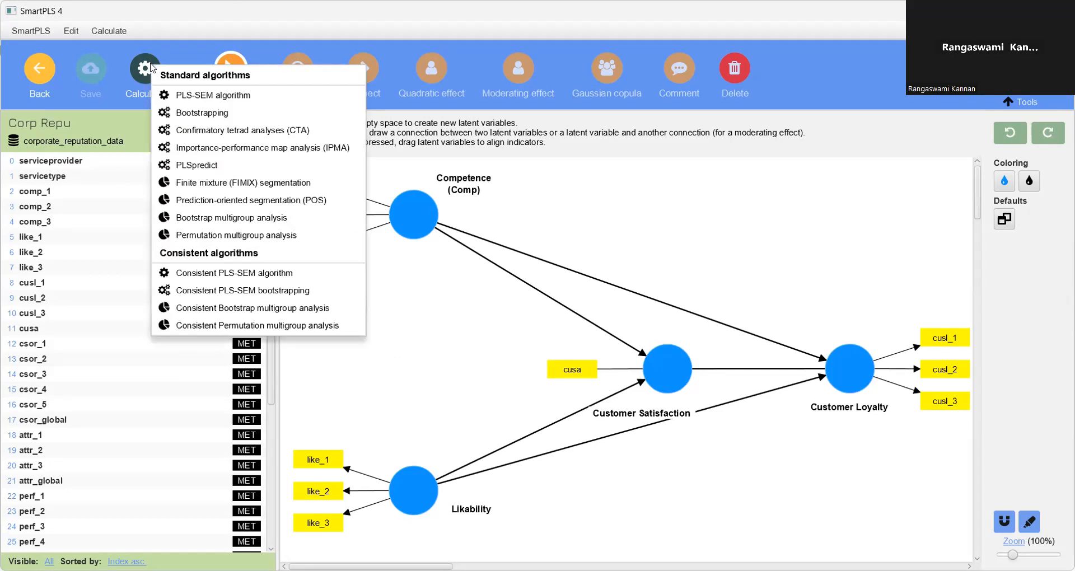
left_click(184, 100)
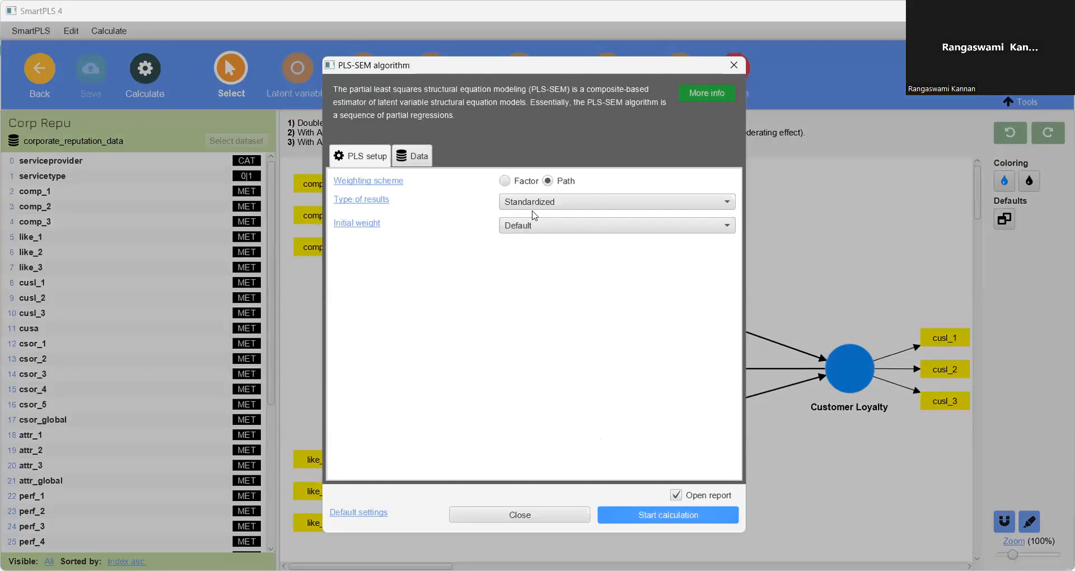
left_click(574, 202)
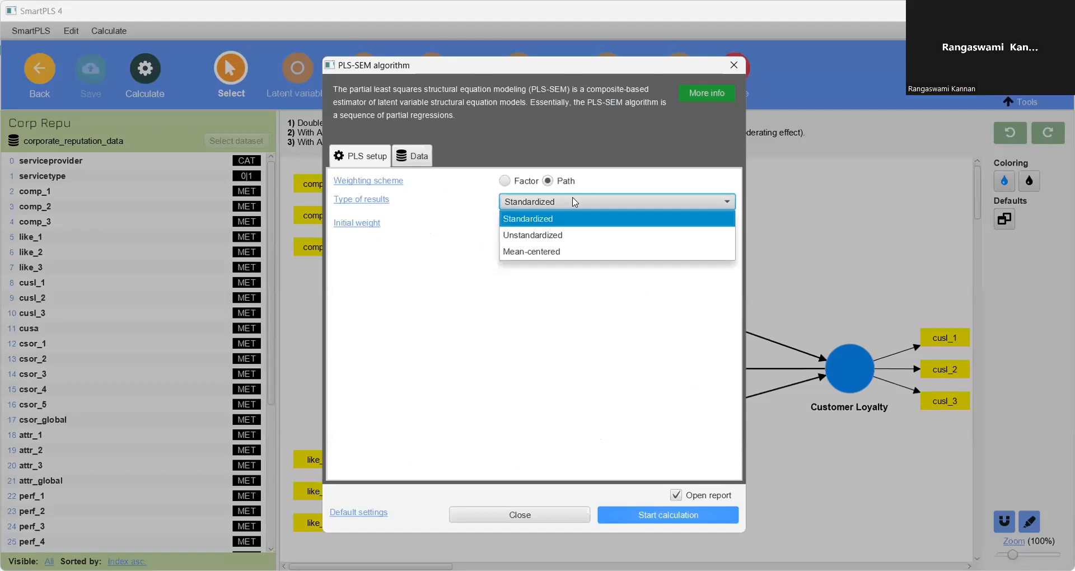
left_click(577, 205)
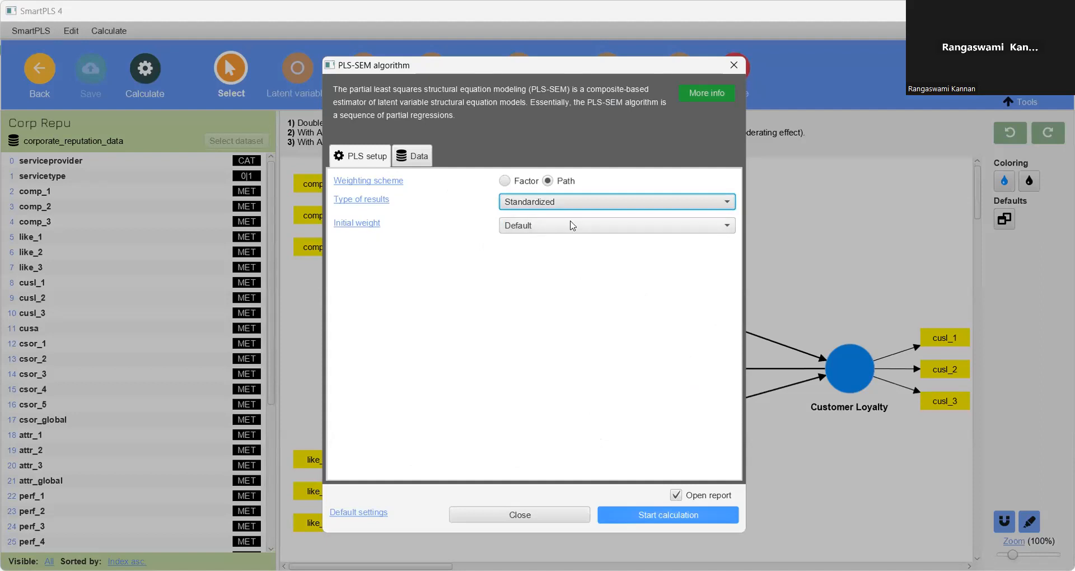
left_click(571, 230)
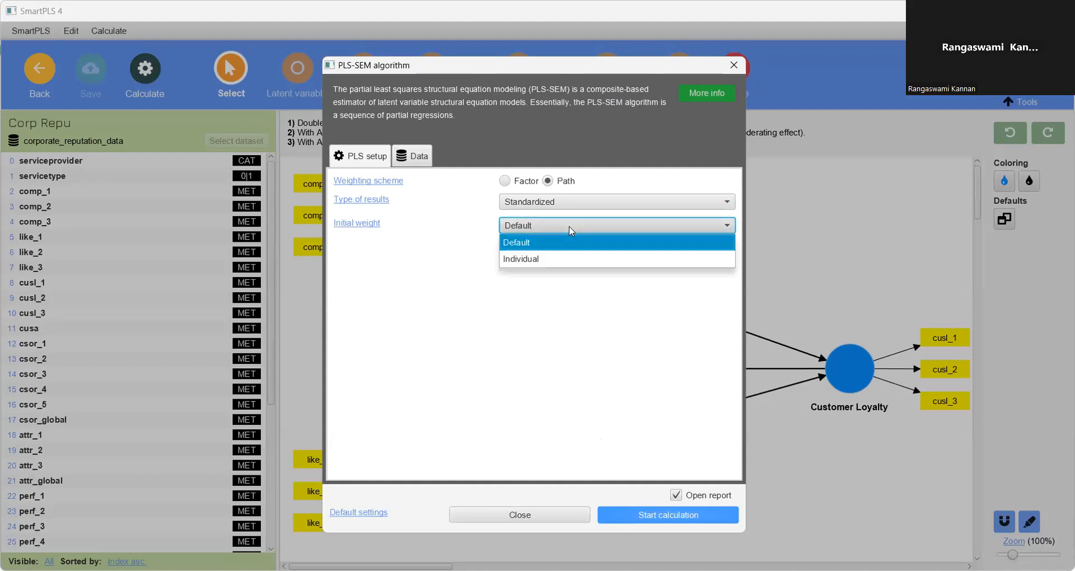
left_click(572, 231)
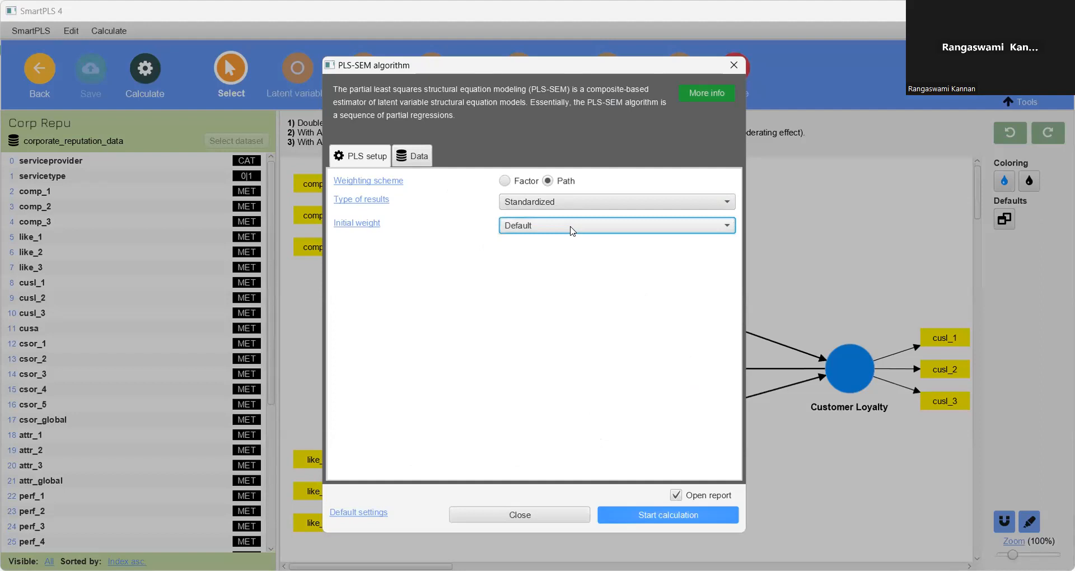
left_click(423, 158)
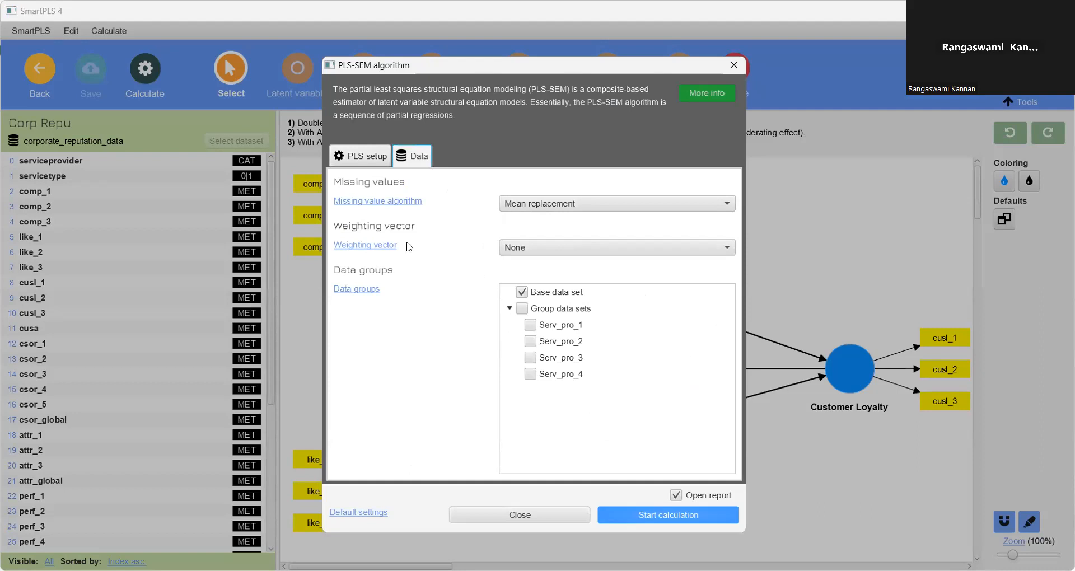
left_click(372, 158)
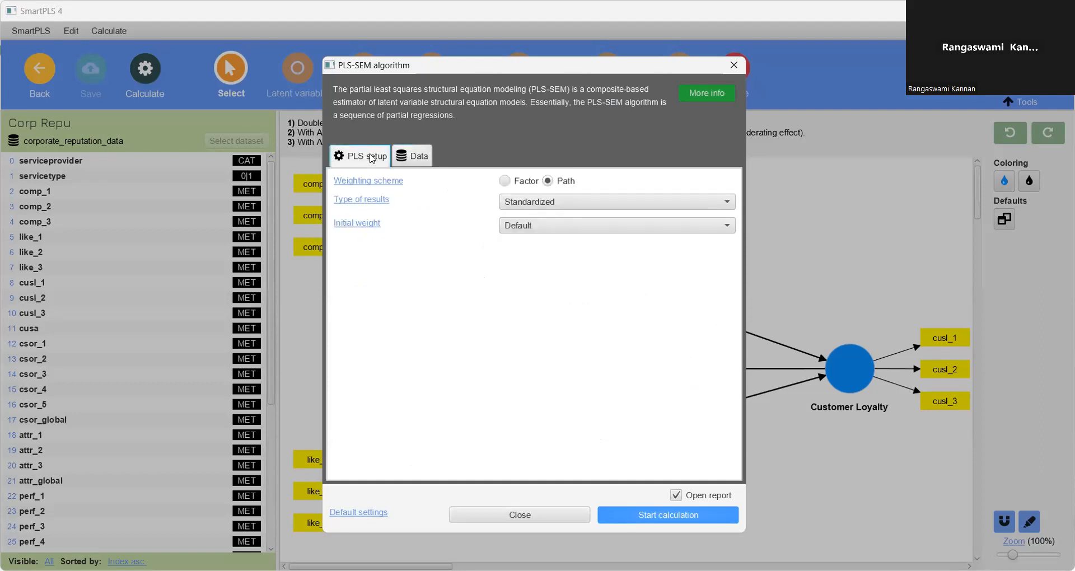
left_click(672, 518)
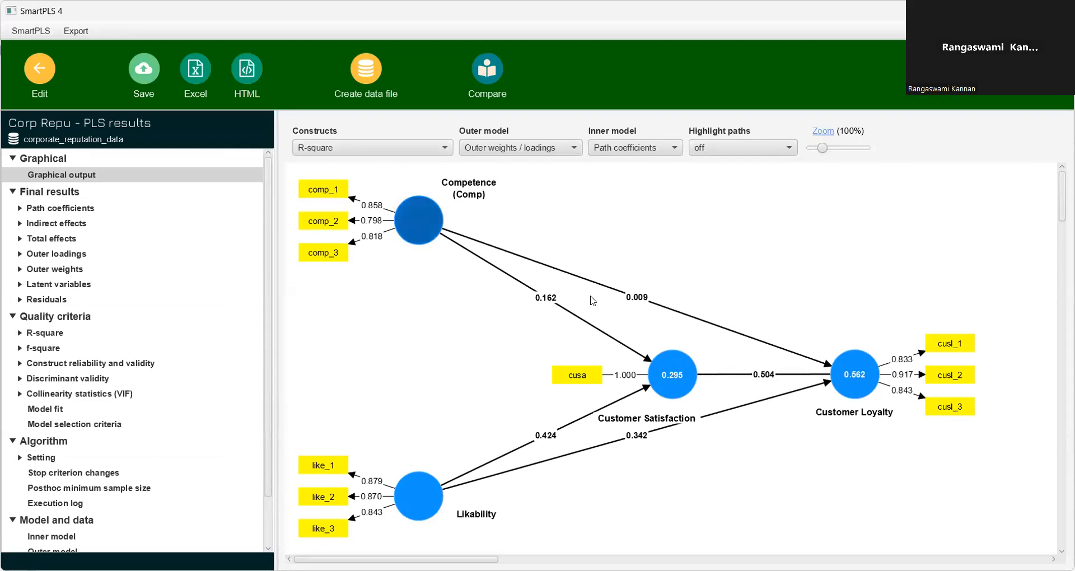
Inspect the endogenous constructs' R-square results, then display average variance extracted (AVE) in the constructs and check Competence and Likability.
mouse_move(666, 385)
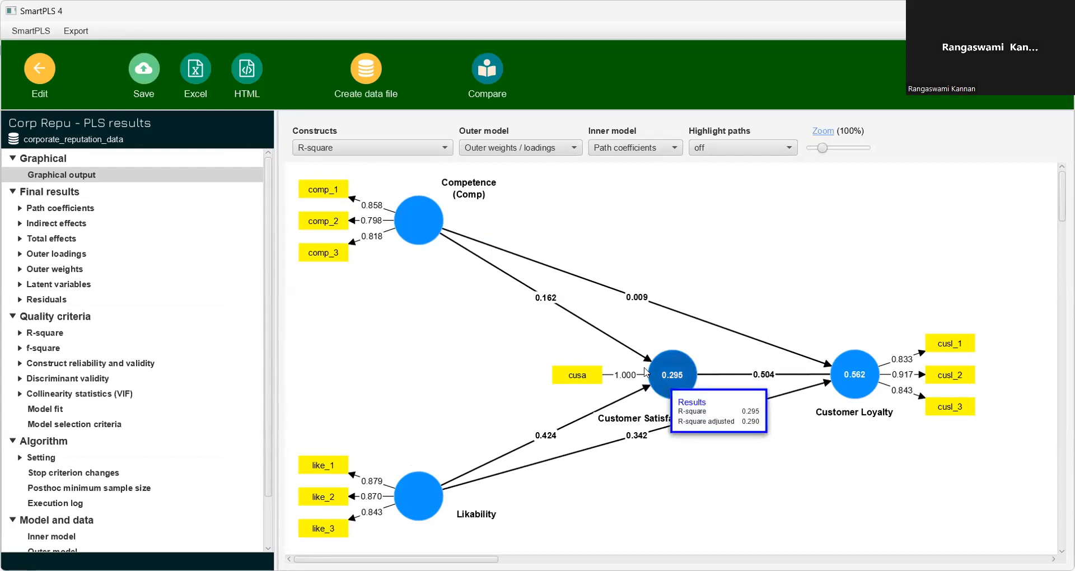
mouse_move(834, 363)
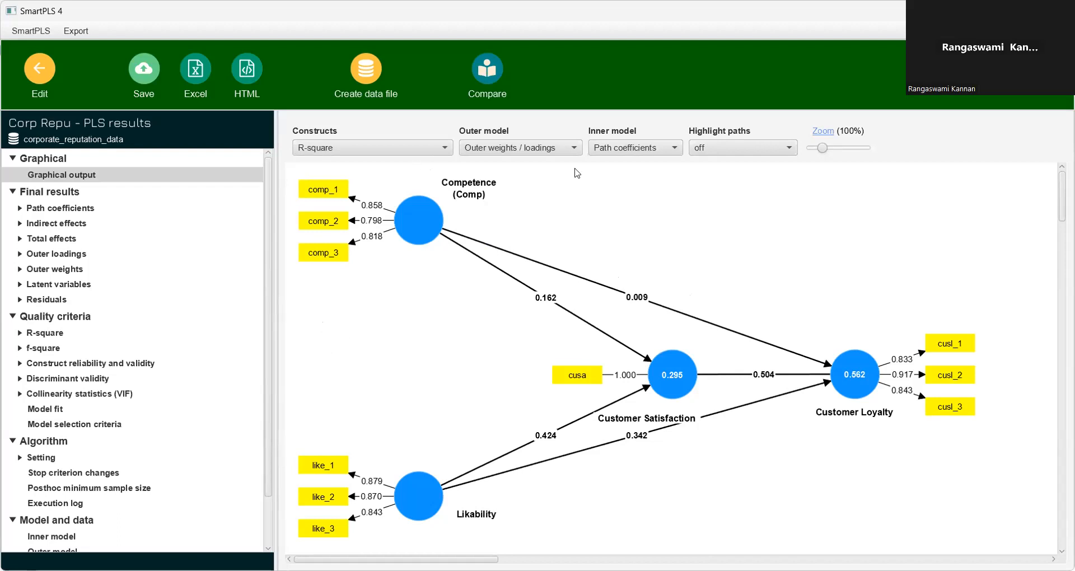
left_click(446, 149)
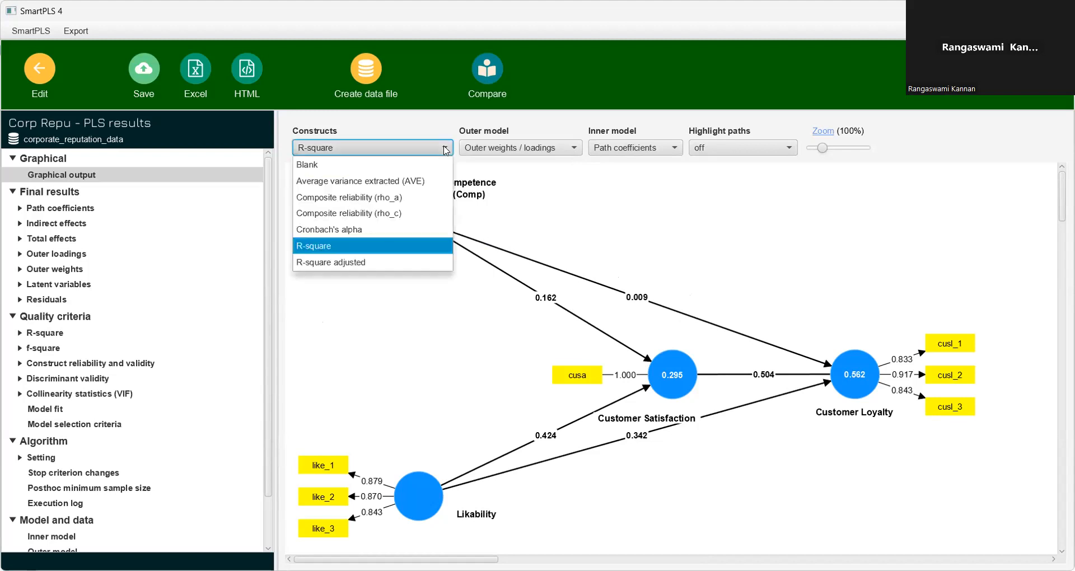
left_click(438, 182)
mouse_move(418, 231)
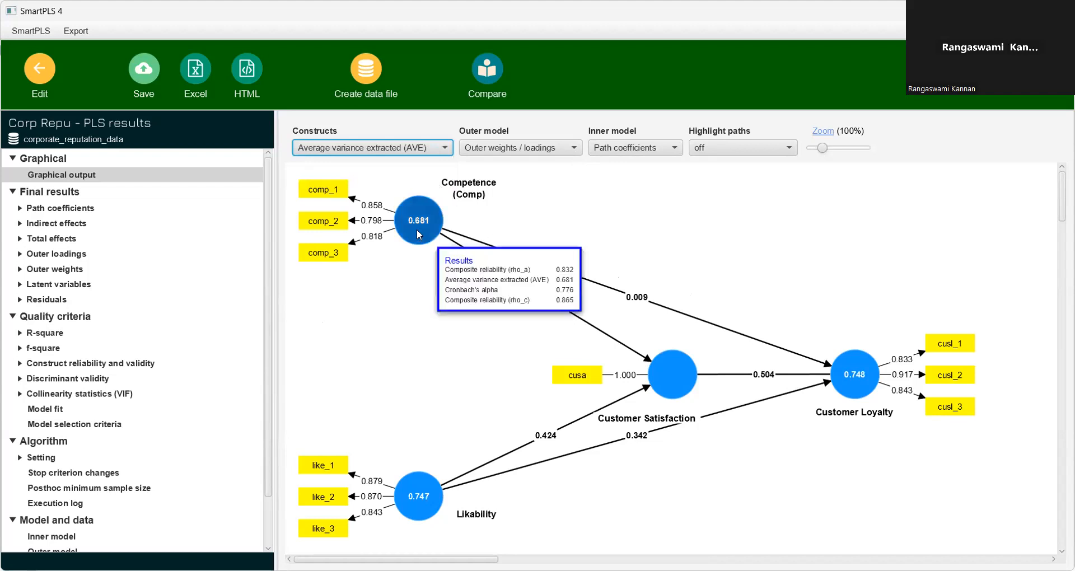
mouse_move(424, 497)
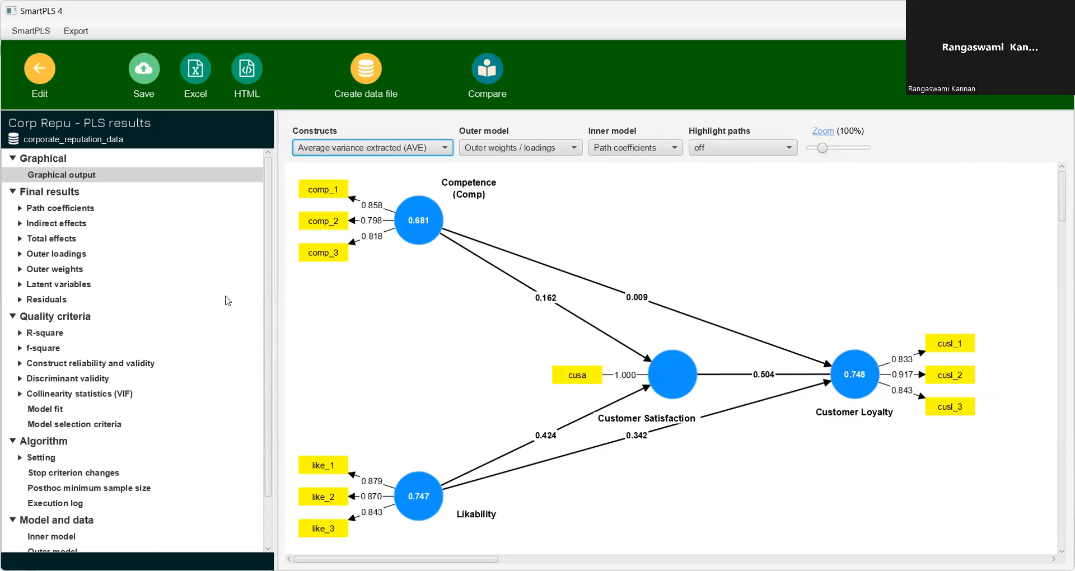
Display composite reliability in the constructs, first as rho_a and then as rho_c, and examine the Customer Loyalty results.
left_click(446, 149)
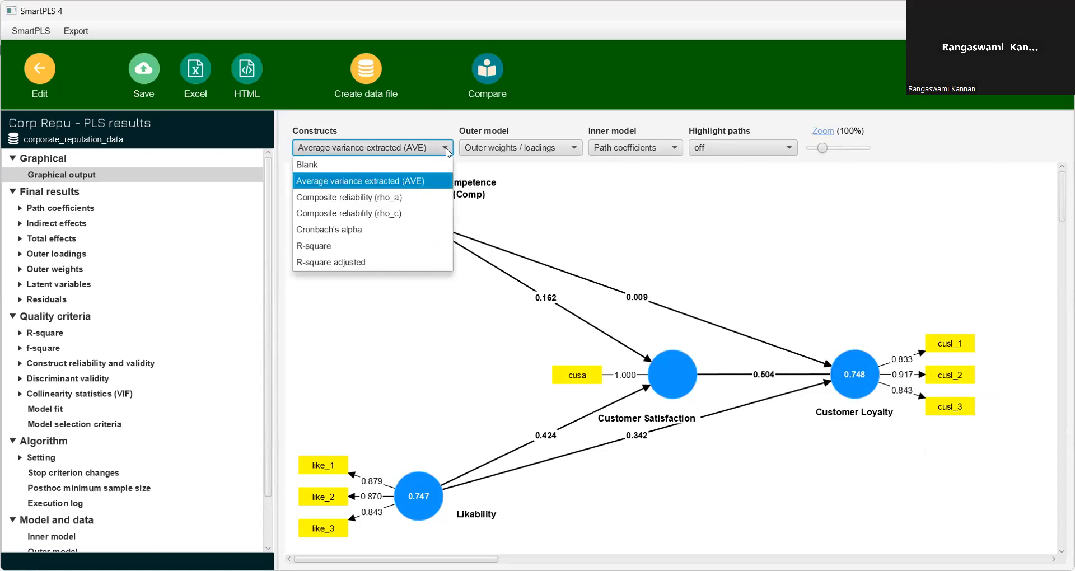
left_click(420, 197)
mouse_move(420, 197)
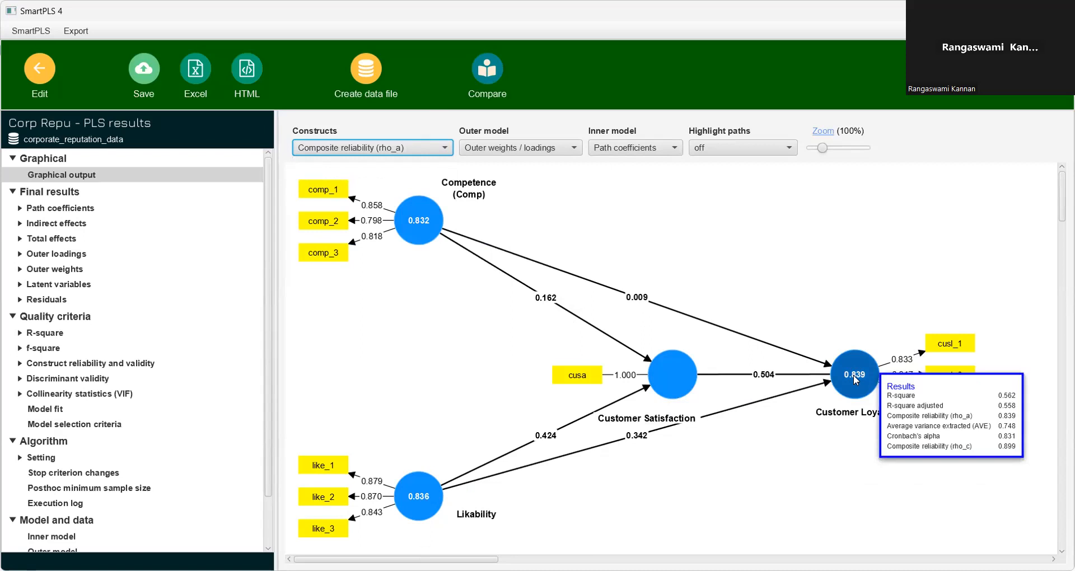
left_click(444, 149)
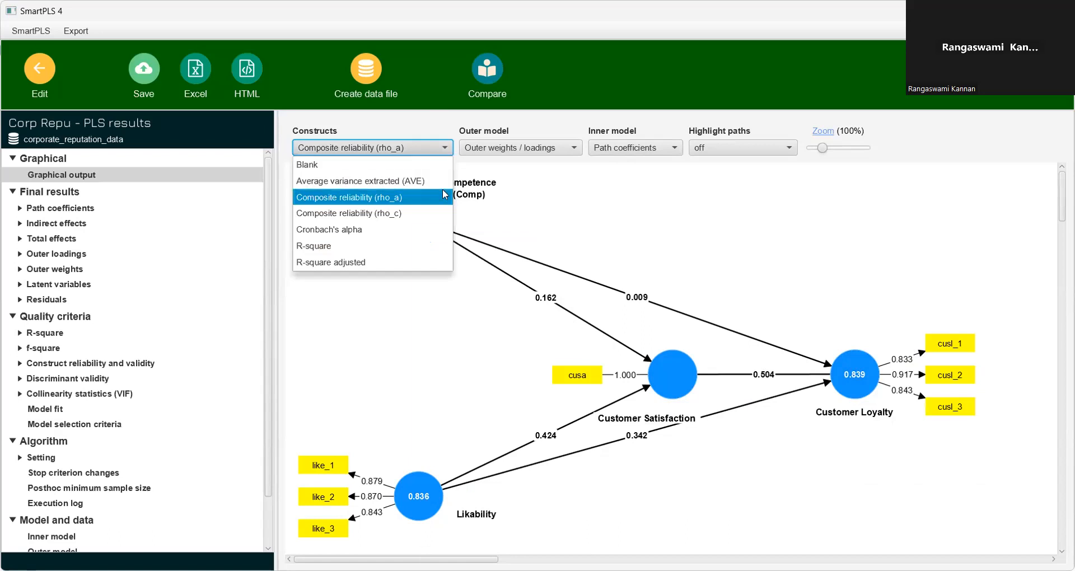
left_click(438, 209)
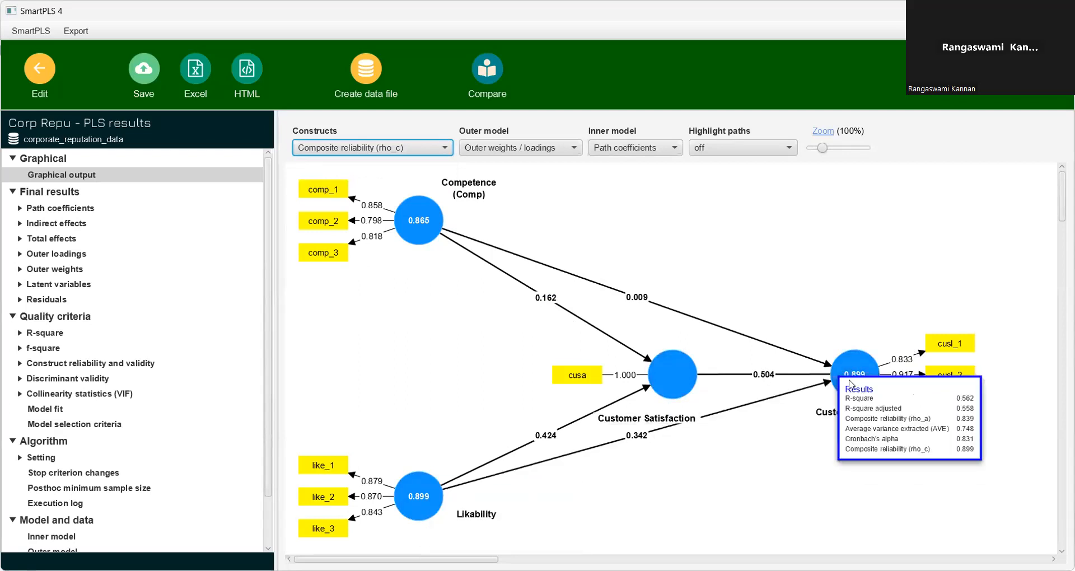
Display Cronbach's alpha in the constructs and review the other available construct measures, keeping Cronbach's alpha selected.
left_click(444, 148)
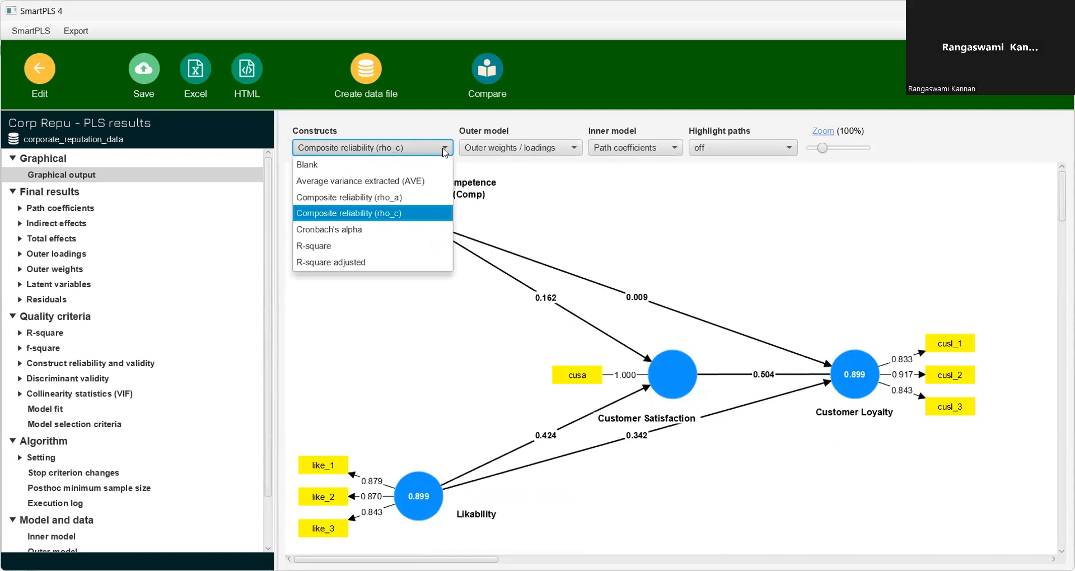
left_click(429, 235)
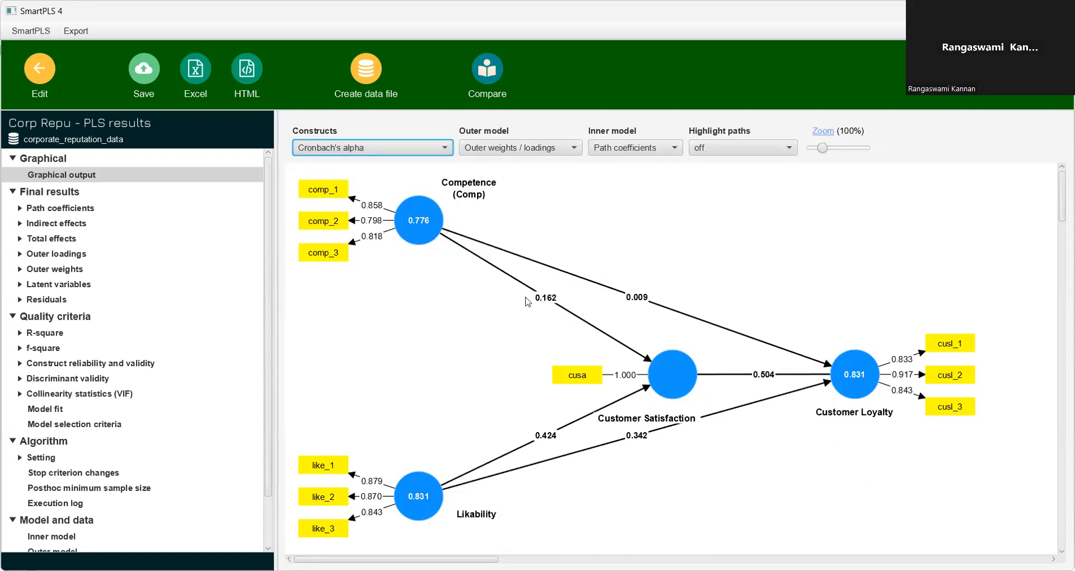
left_click(446, 148)
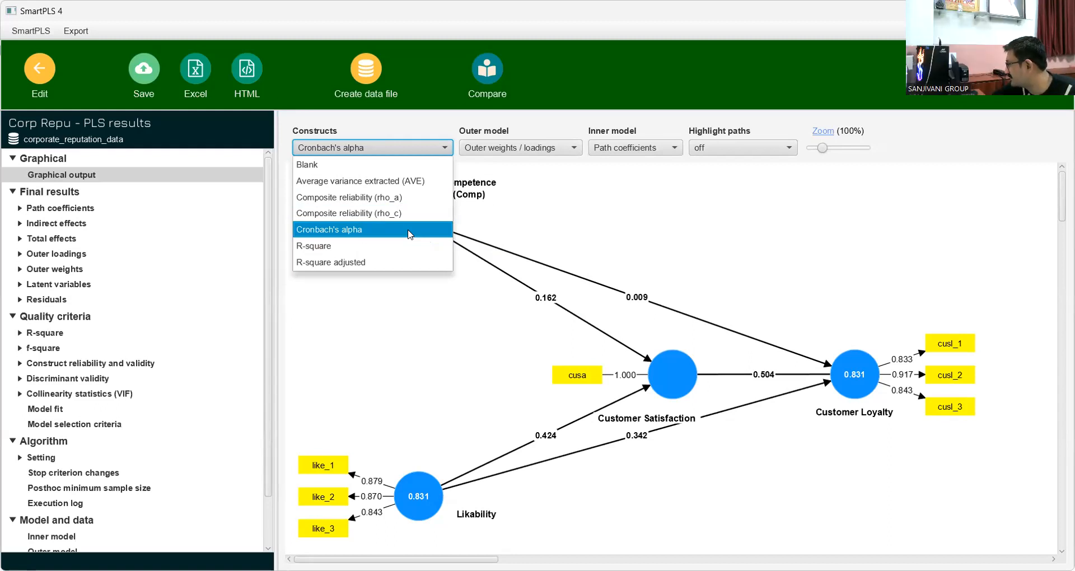
left_click(661, 195)
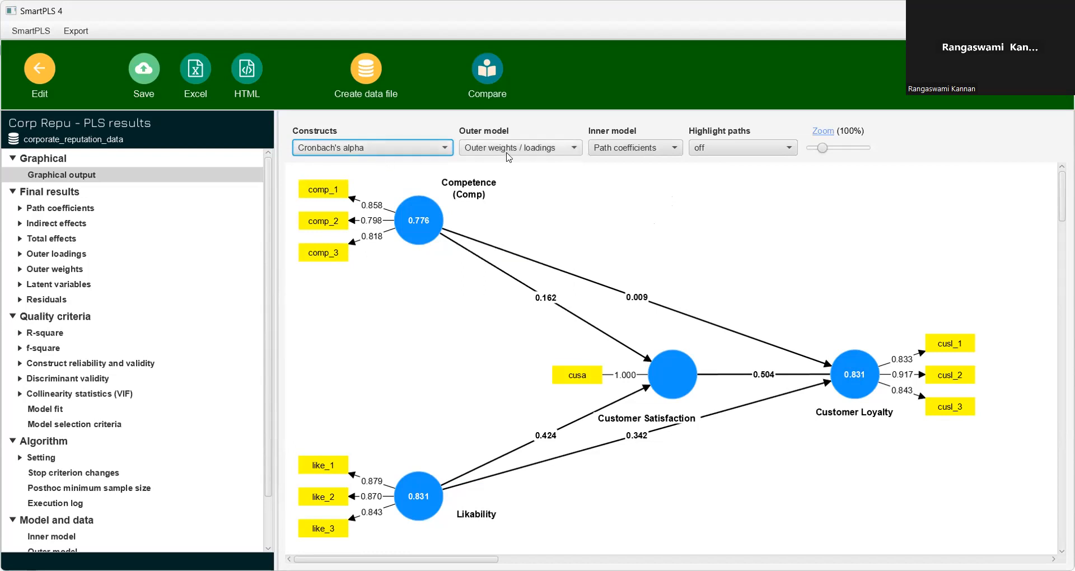
View the outer model with outer loadings only, then return it to Outer weights / loadings.
left_click(574, 149)
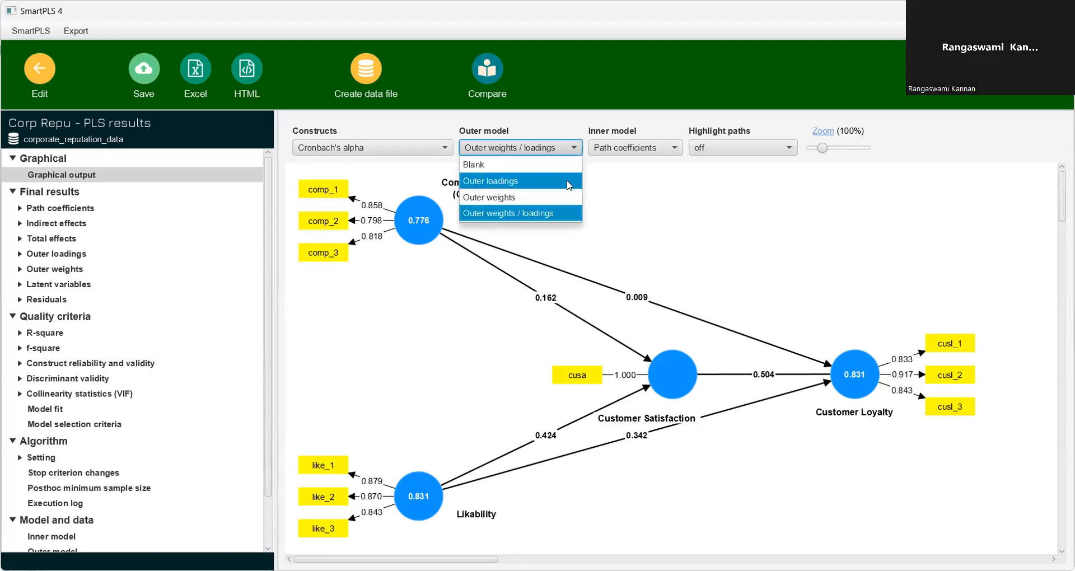
left_click(569, 183)
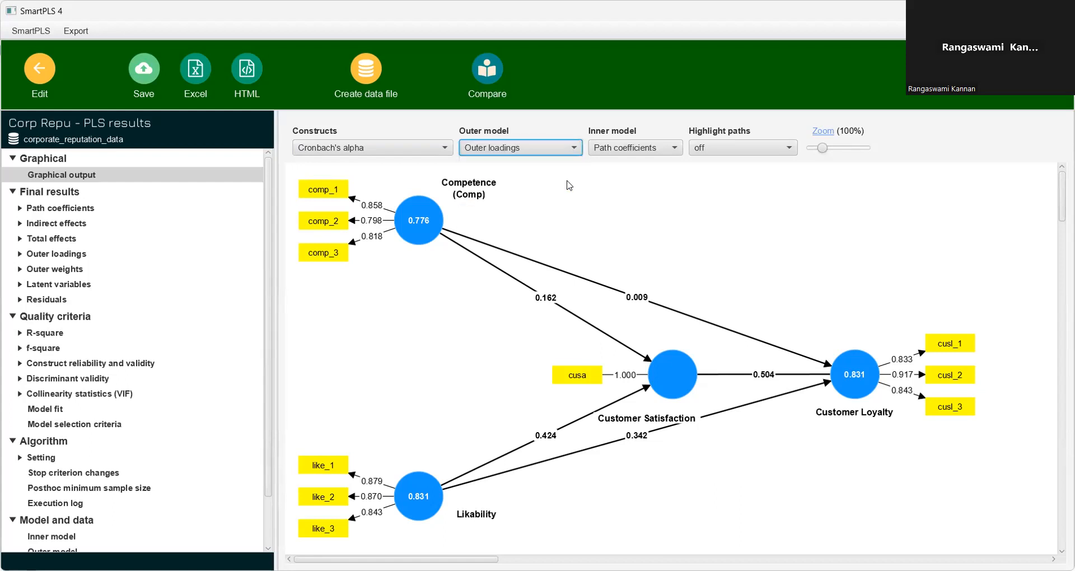
left_click(571, 151)
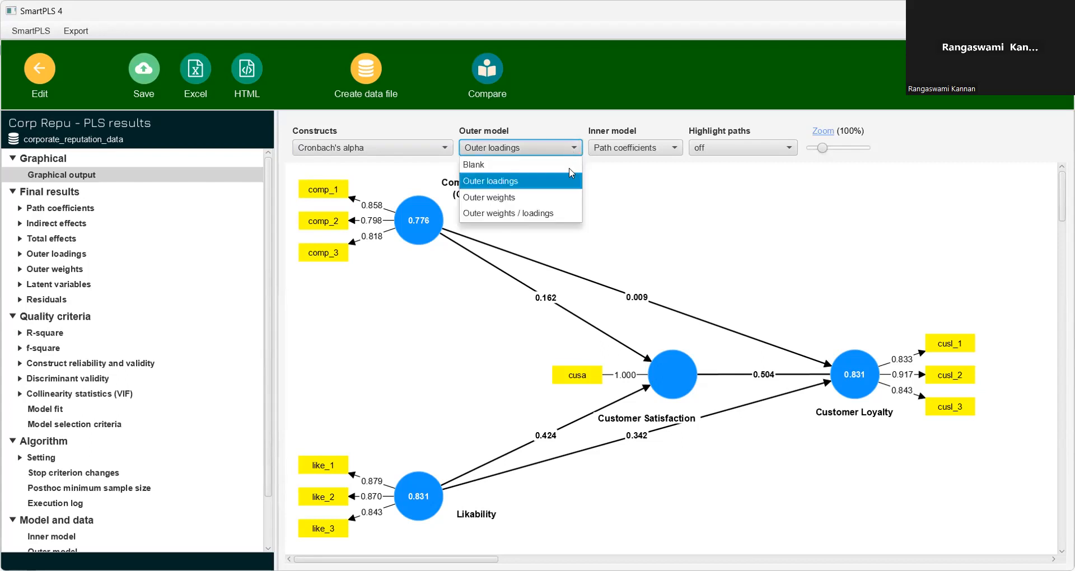
left_click(556, 214)
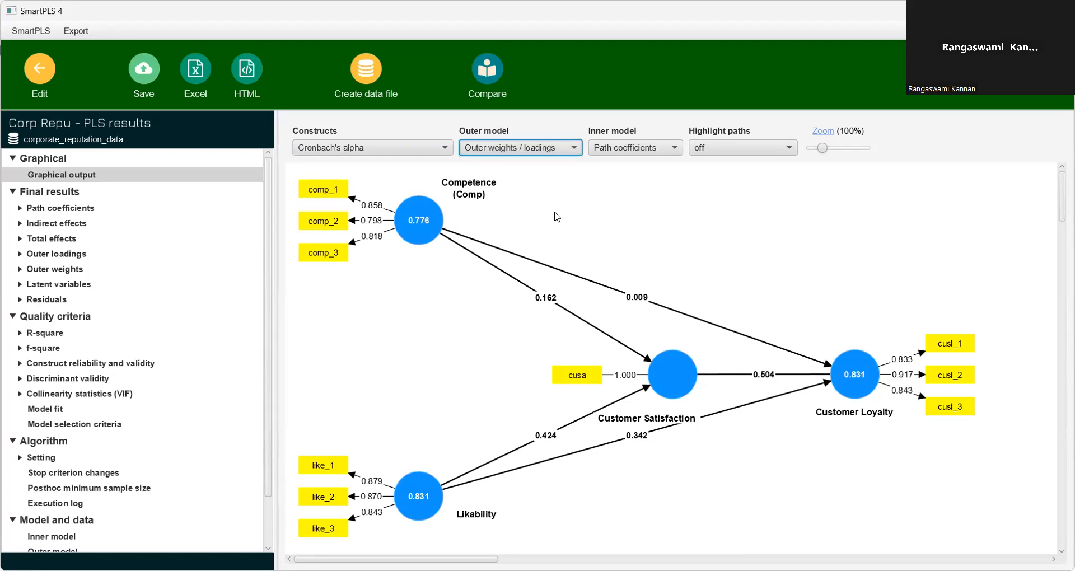
Examine the inner model paths by showing f-square, indirect effects and total effects in turn.
left_click(674, 150)
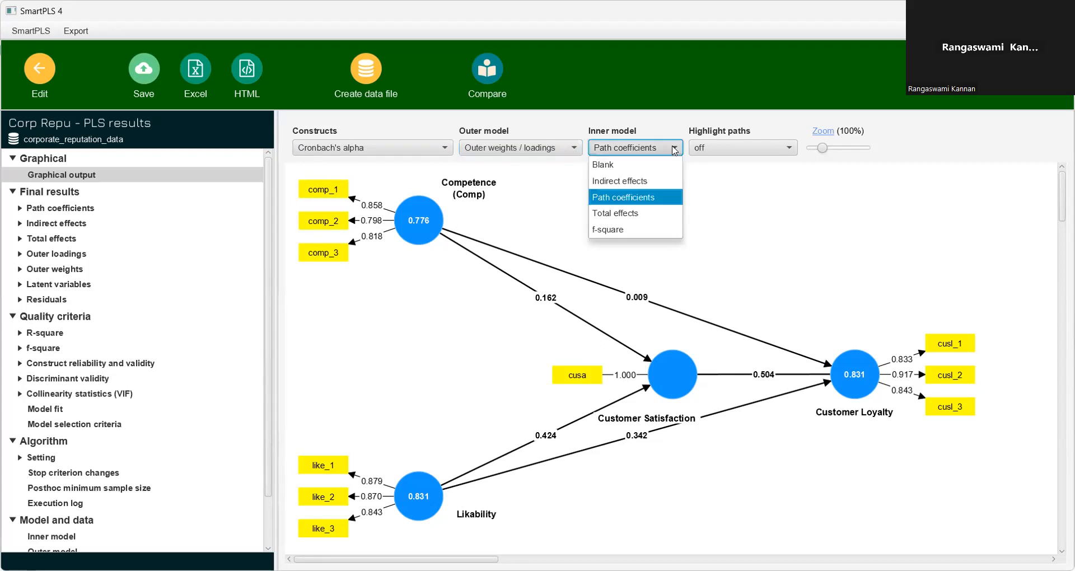
left_click(665, 235)
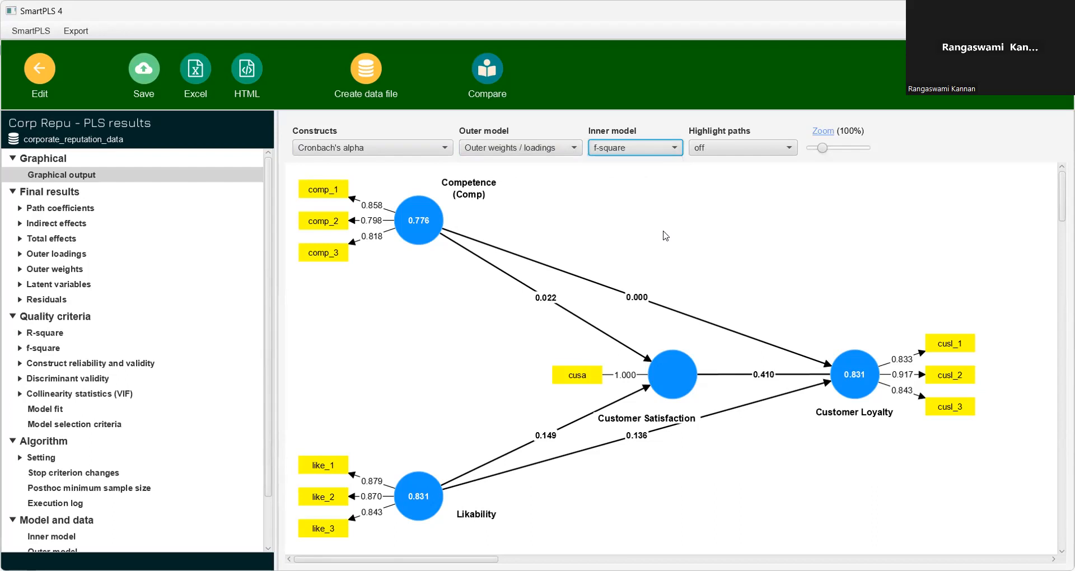
left_click(675, 149)
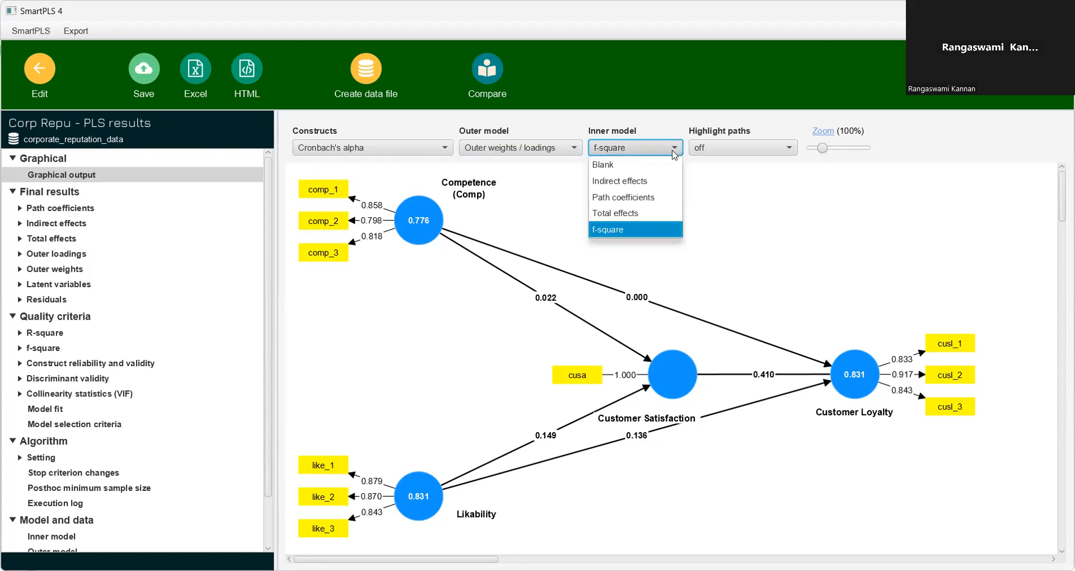
left_click(678, 182)
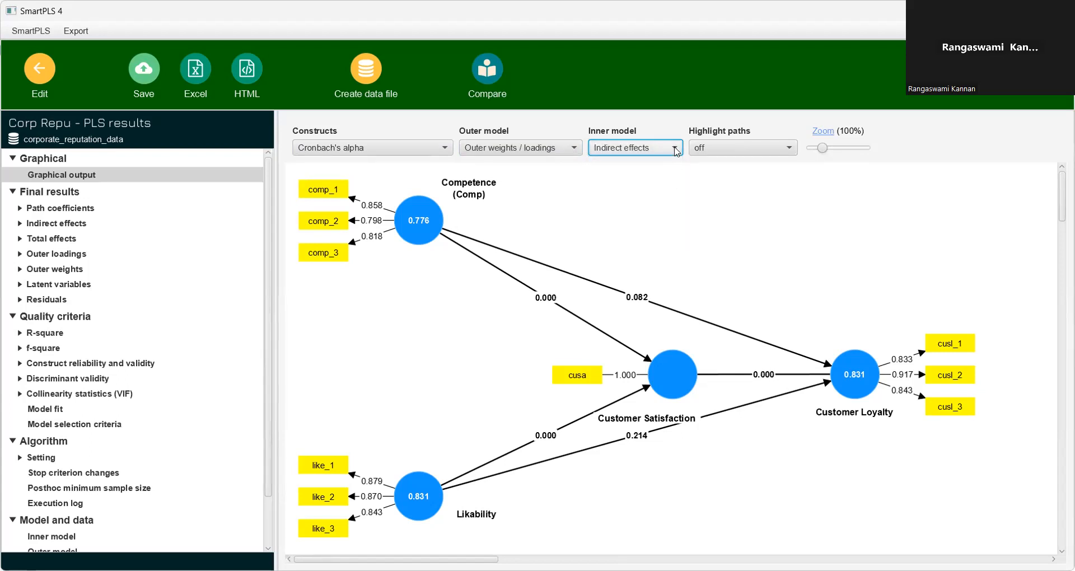
left_click(675, 150)
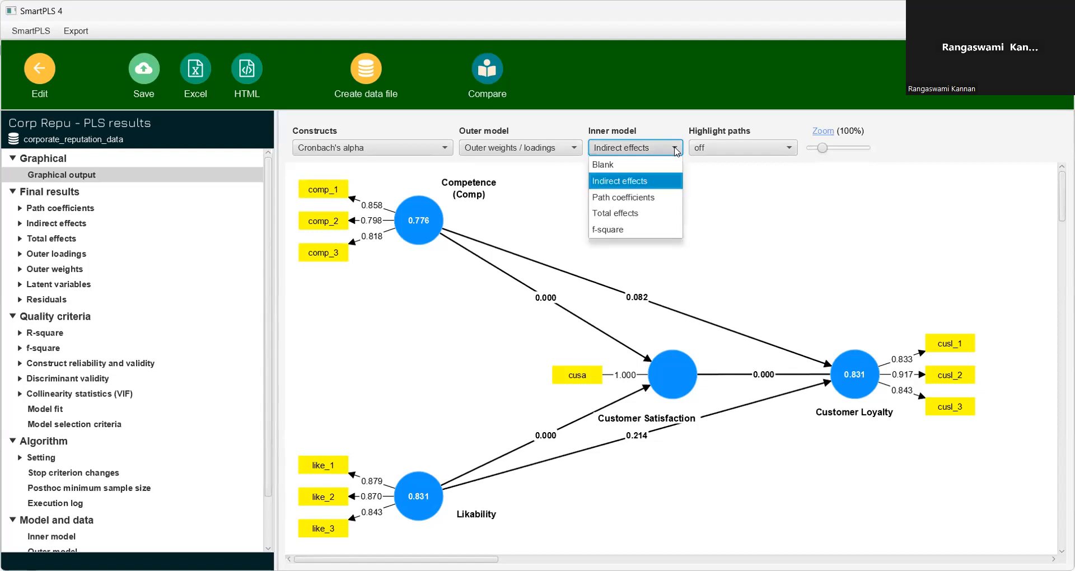
left_click(658, 219)
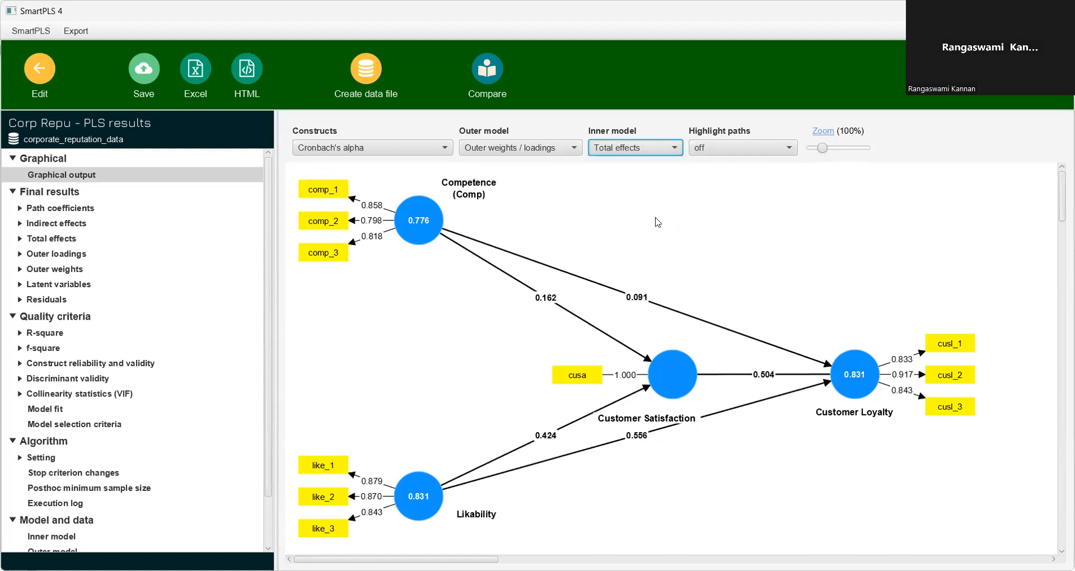
Show path coefficients on the inner model again and highlight the paths using absolute values.
left_click(674, 150)
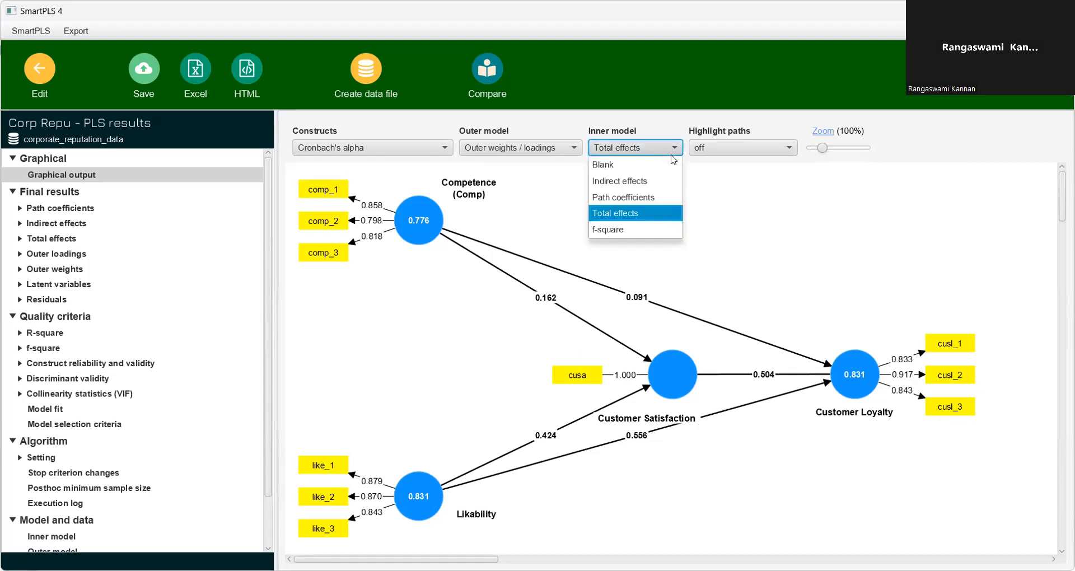
left_click(669, 197)
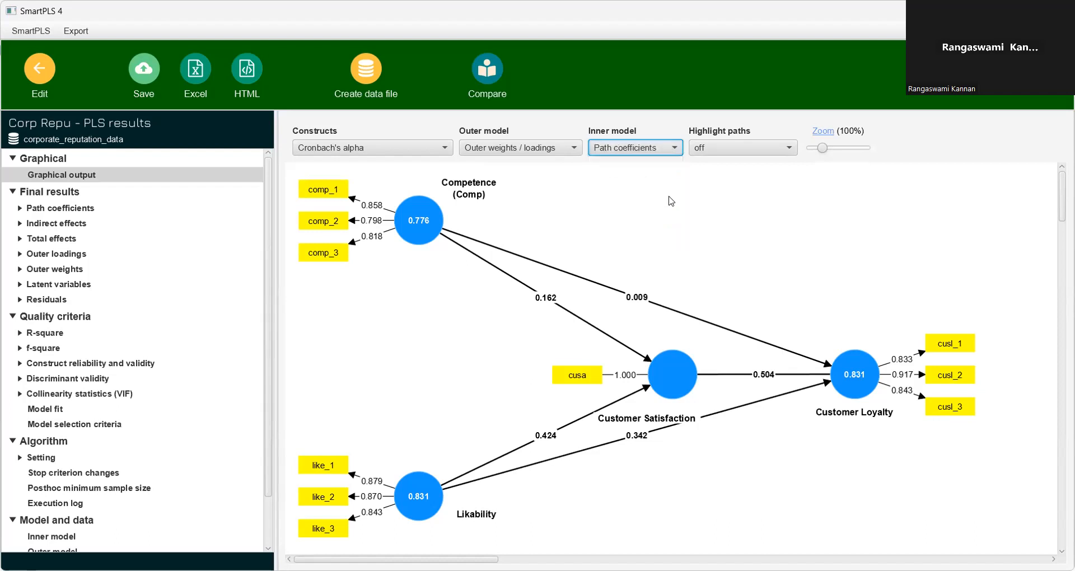
left_click(788, 149)
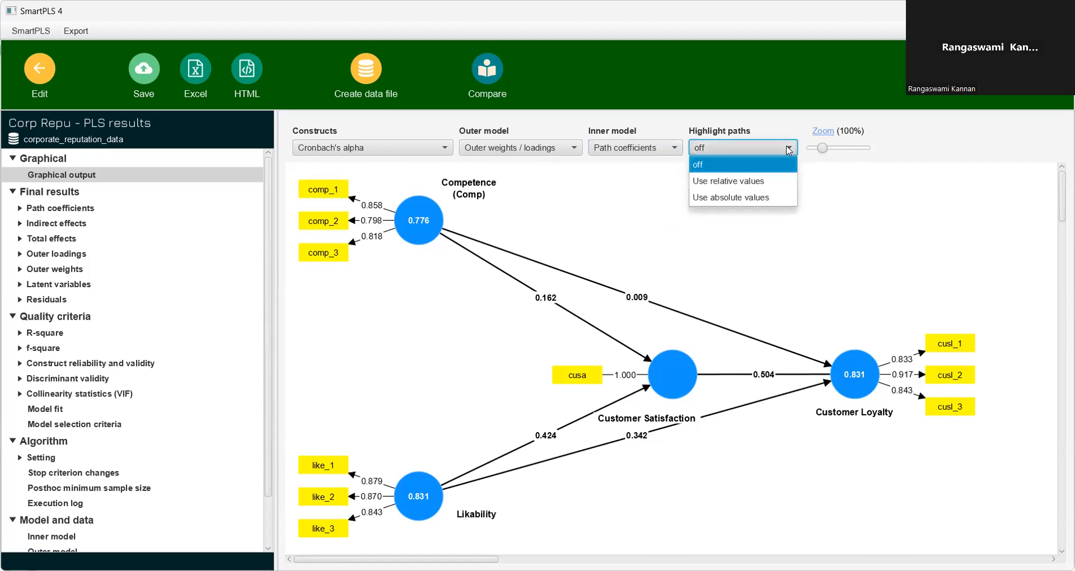
left_click(780, 199)
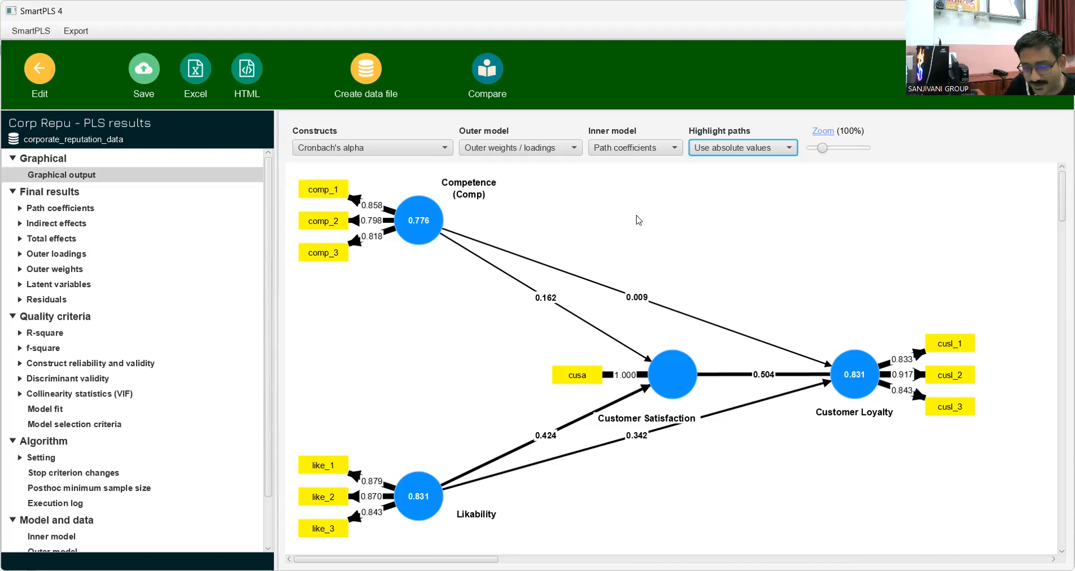
Save the results report in the Corp Repu project under the file name "Corp Repu - PLS - SEM-05-06".
left_click(144, 74)
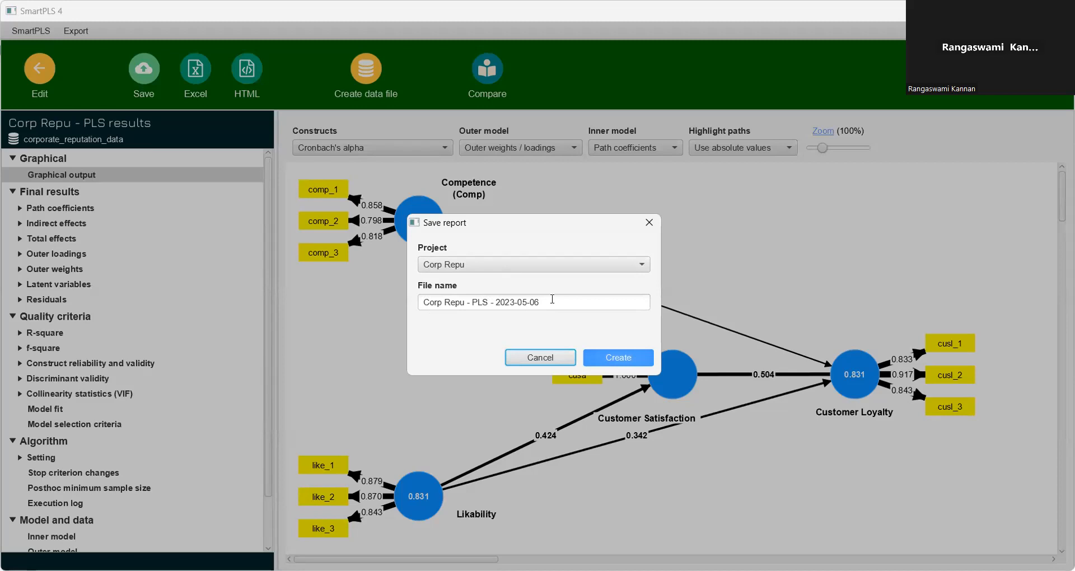
left_click(489, 308)
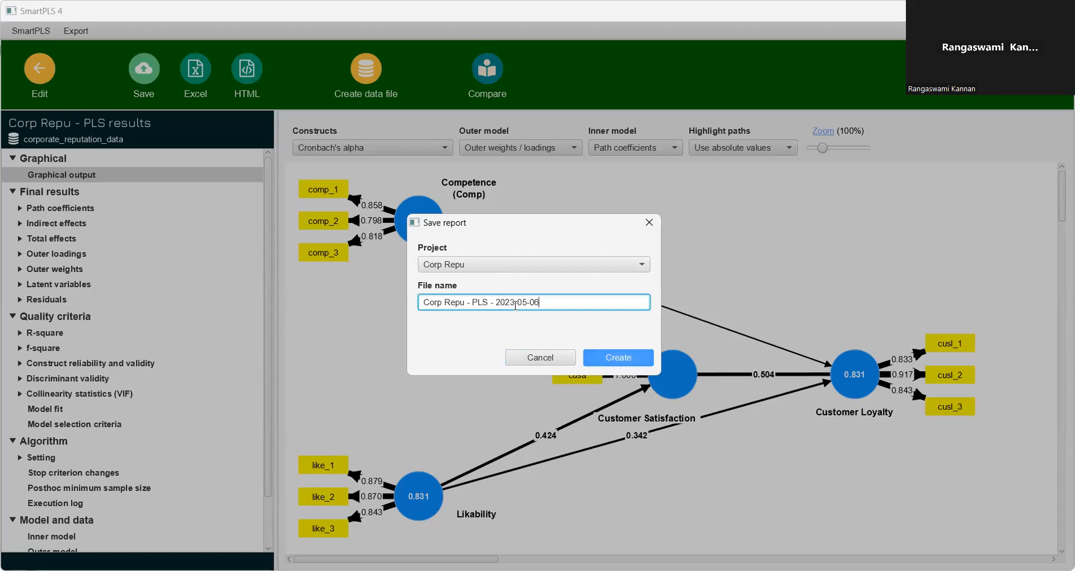
left_click_drag(514, 306, 497, 306)
type("SEM")
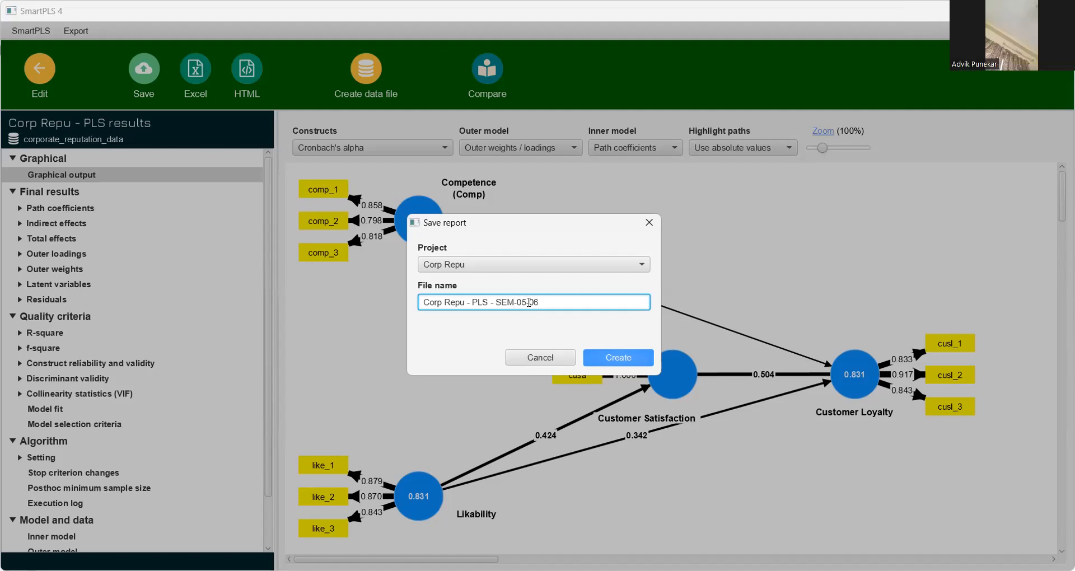
left_click(639, 362)
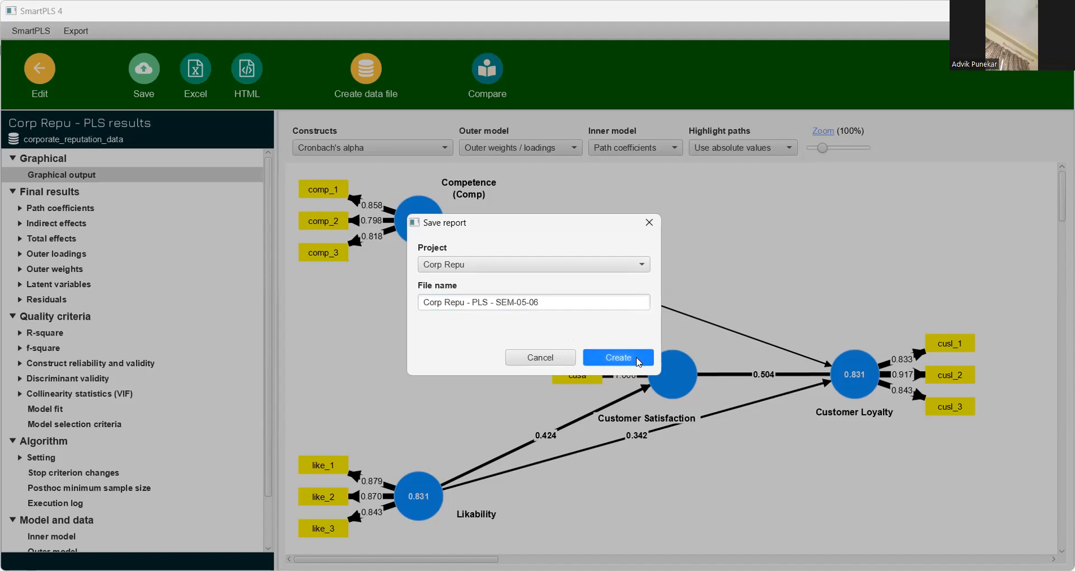